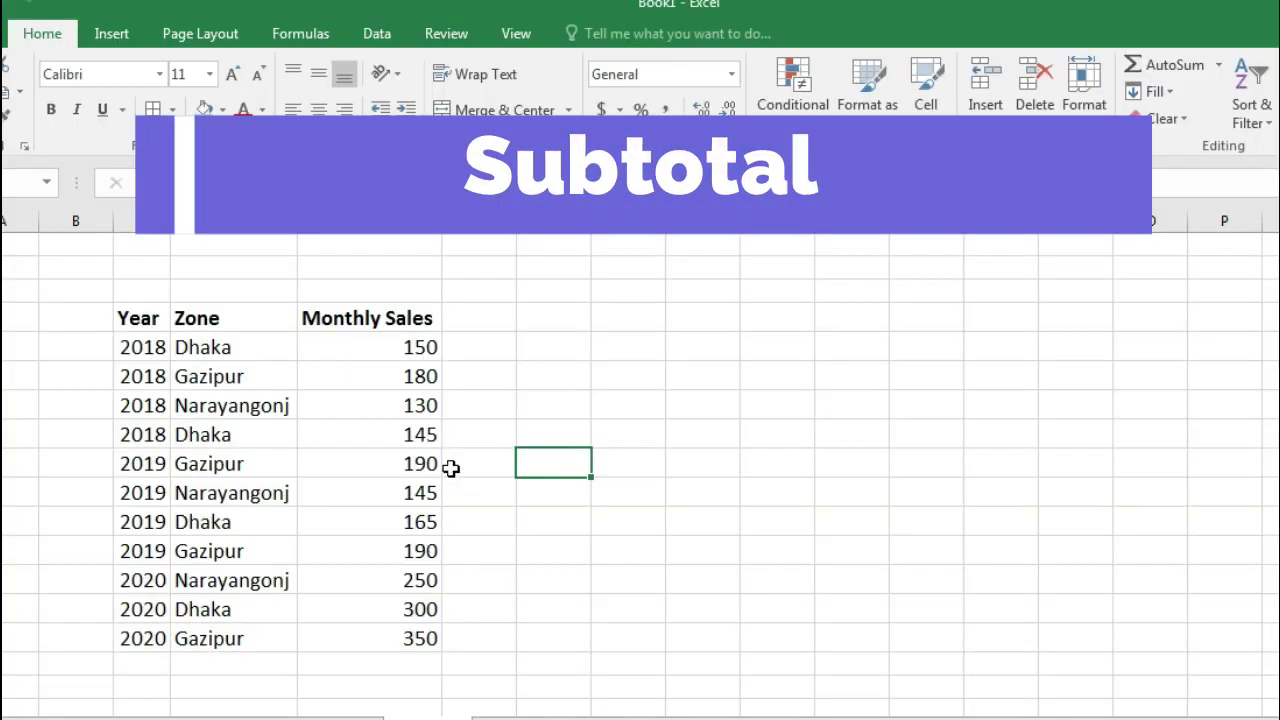
Step: Open the sales workbook and select the empty cell beside the Monthly Sales header
left_click(545, 350)
left_click(500, 326)
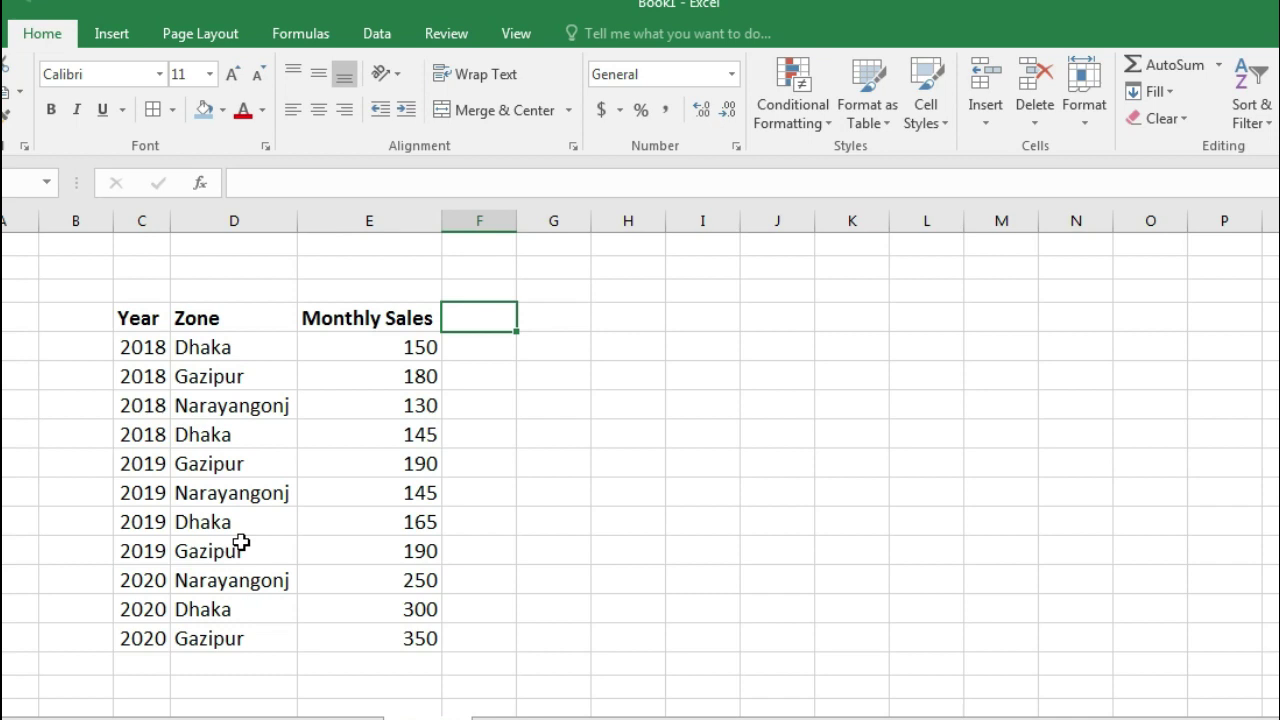
Step: Select the eleven-row Year, Zone and Monthly Sales table with headers and show the Data tools
left_click(843, 524)
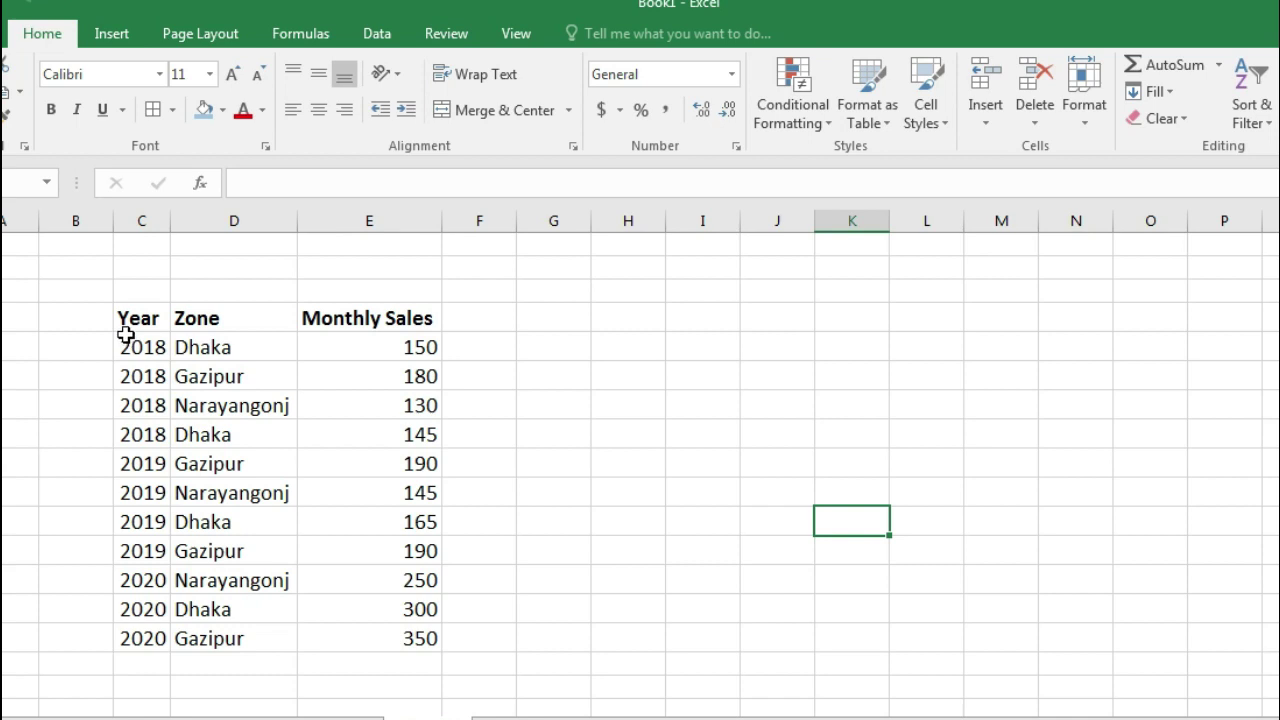
left_click_drag(125, 310, 380, 633)
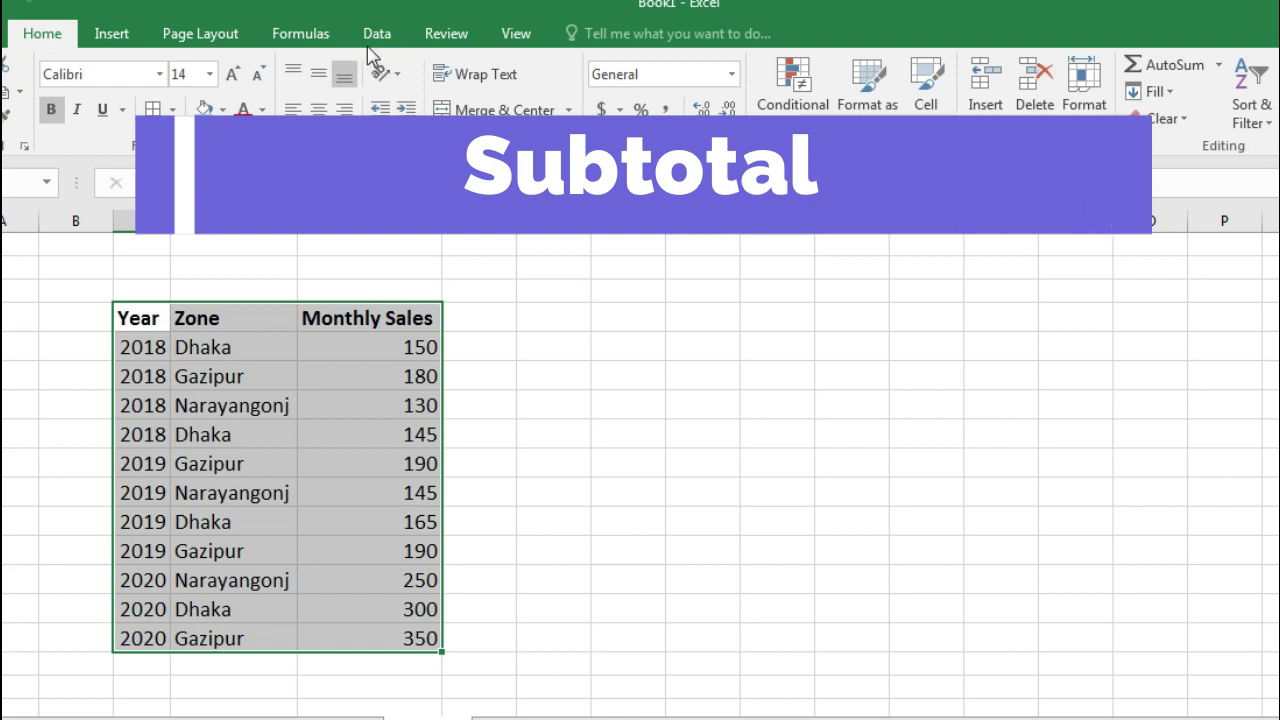
left_click(377, 35)
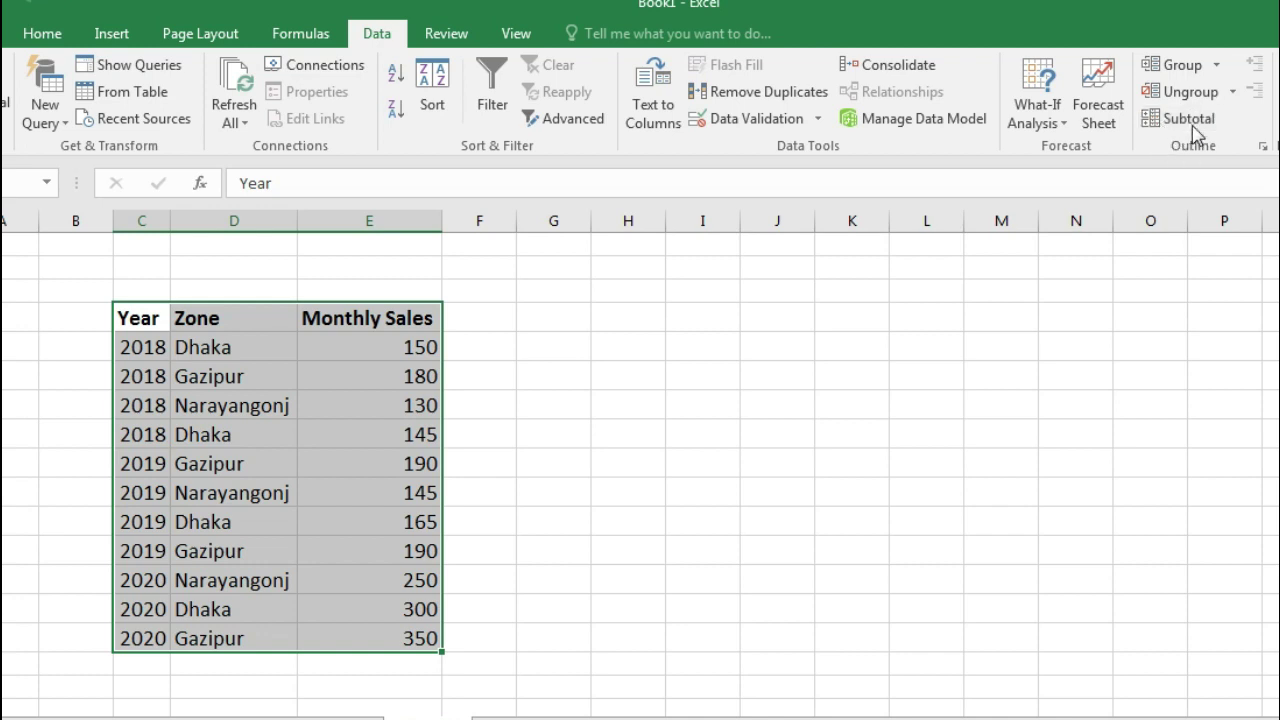
Step: Insert Sum subtotals of Monthly Sales at each change in Year
left_click(1180, 120)
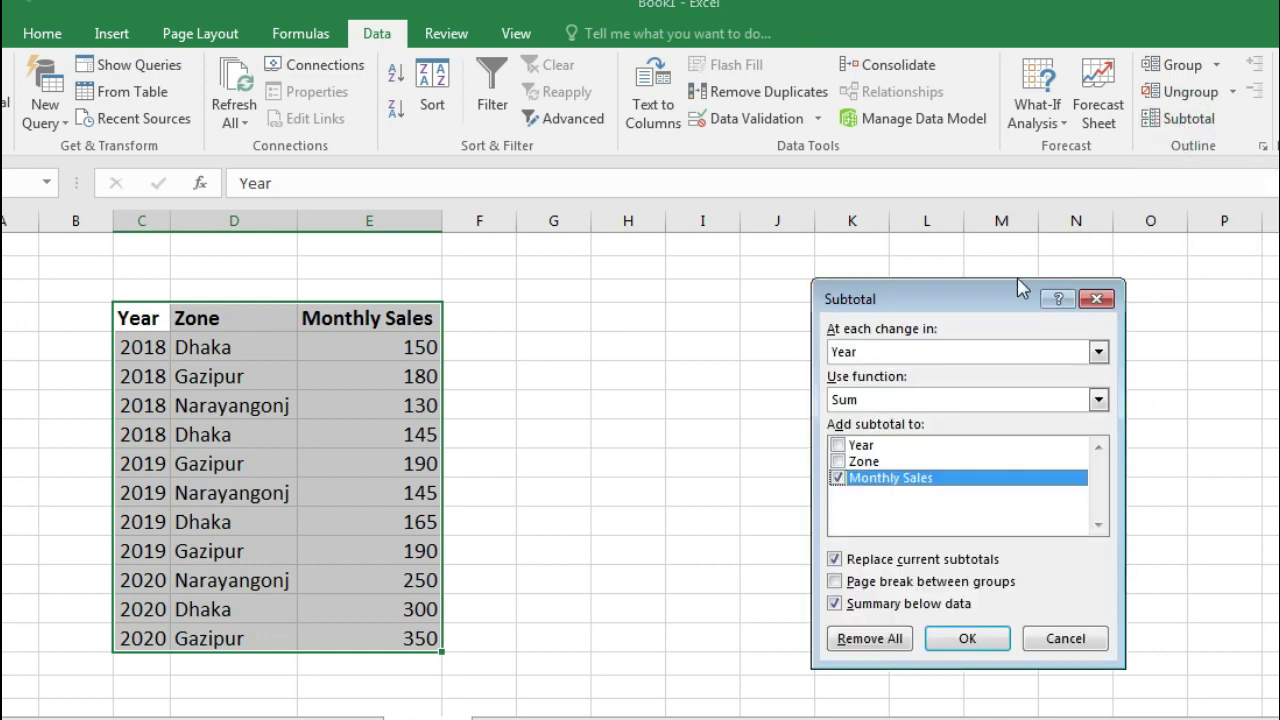
left_click_drag(980, 305, 638, 309)
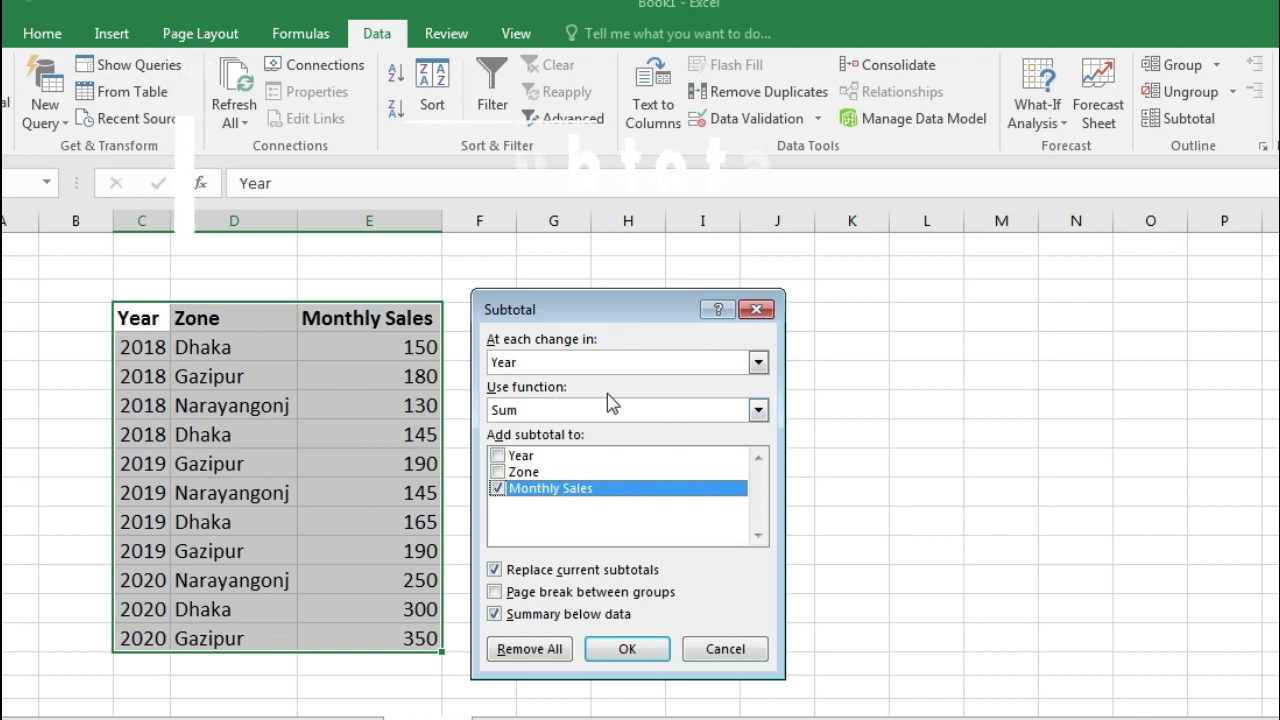
left_click(665, 365)
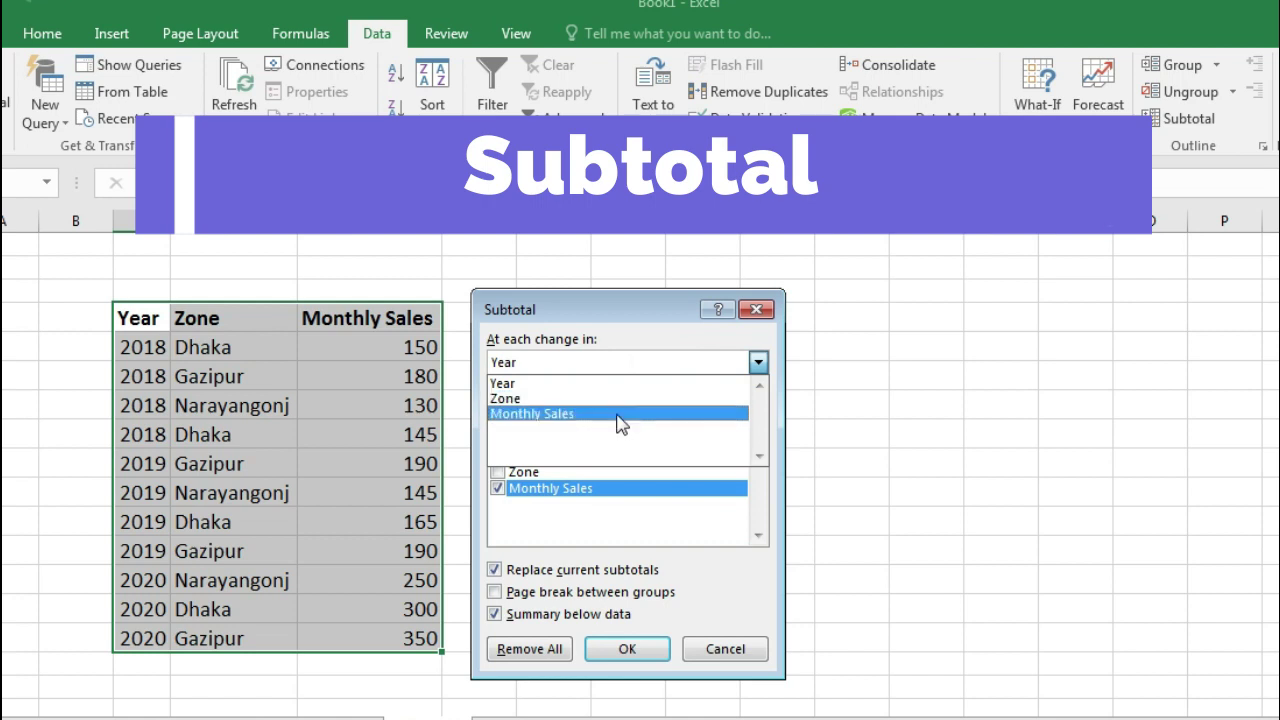
left_click(625, 383)
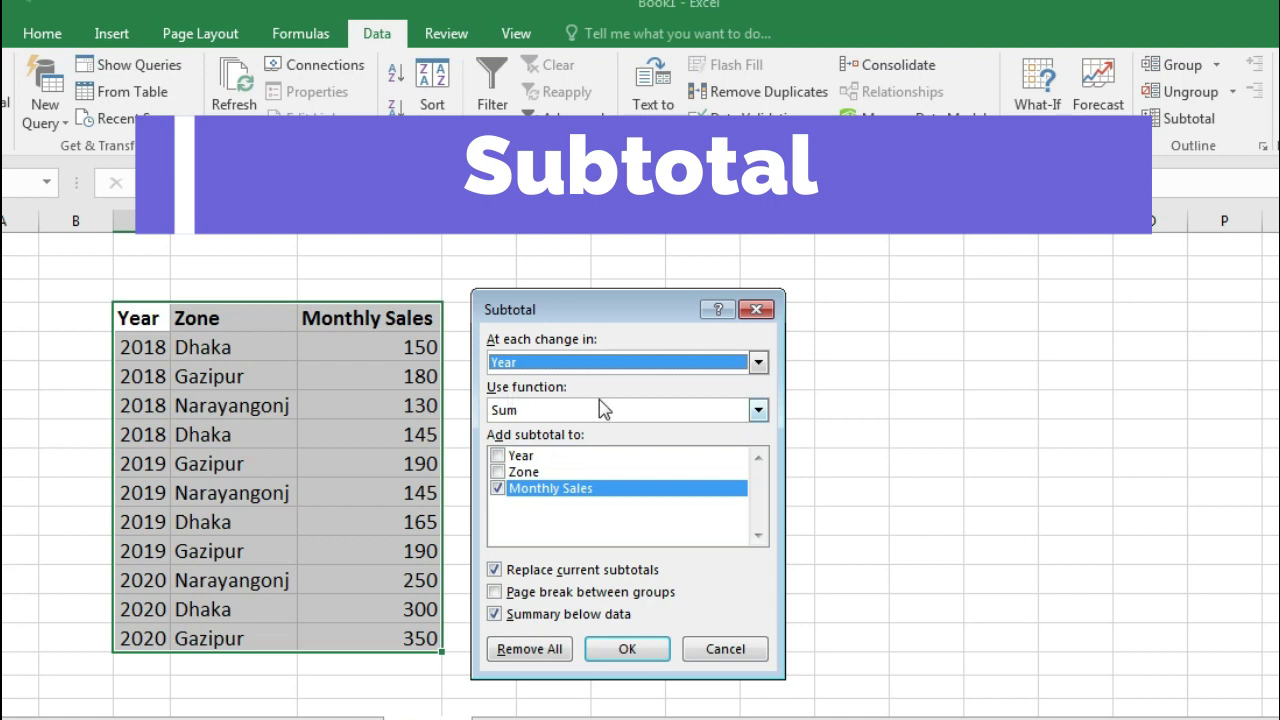
left_click(759, 410)
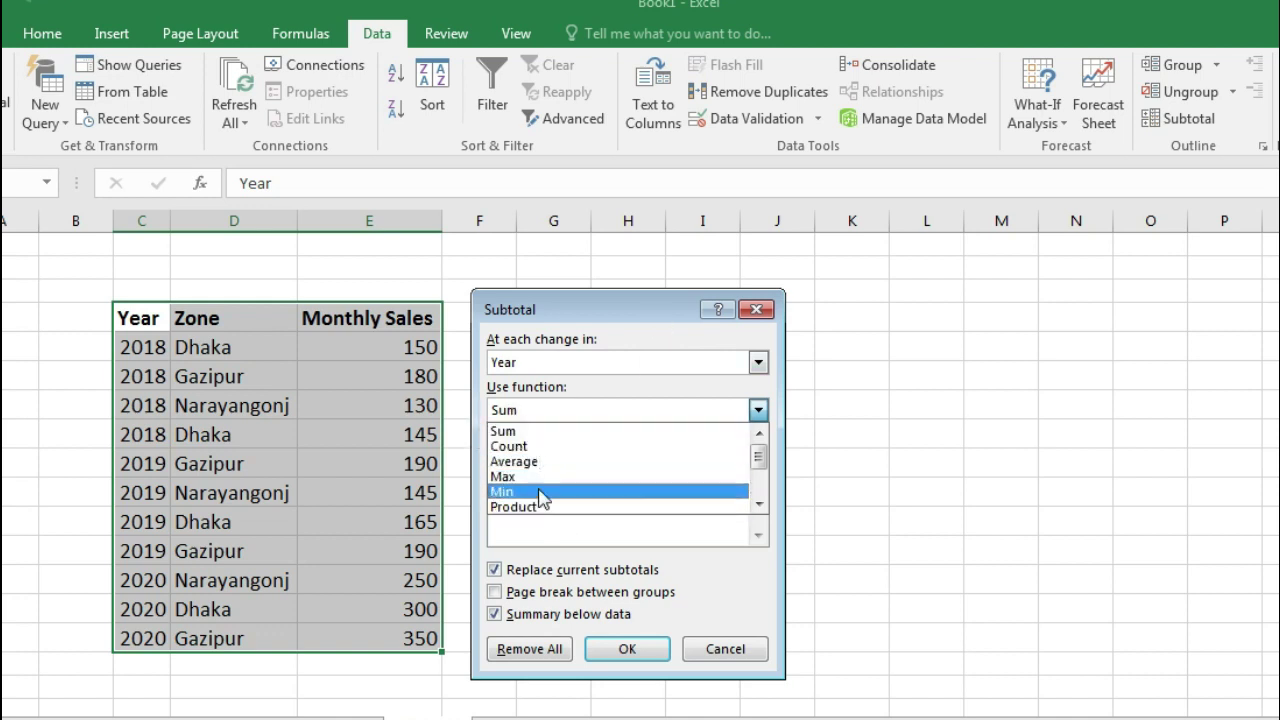
left_click(530, 430)
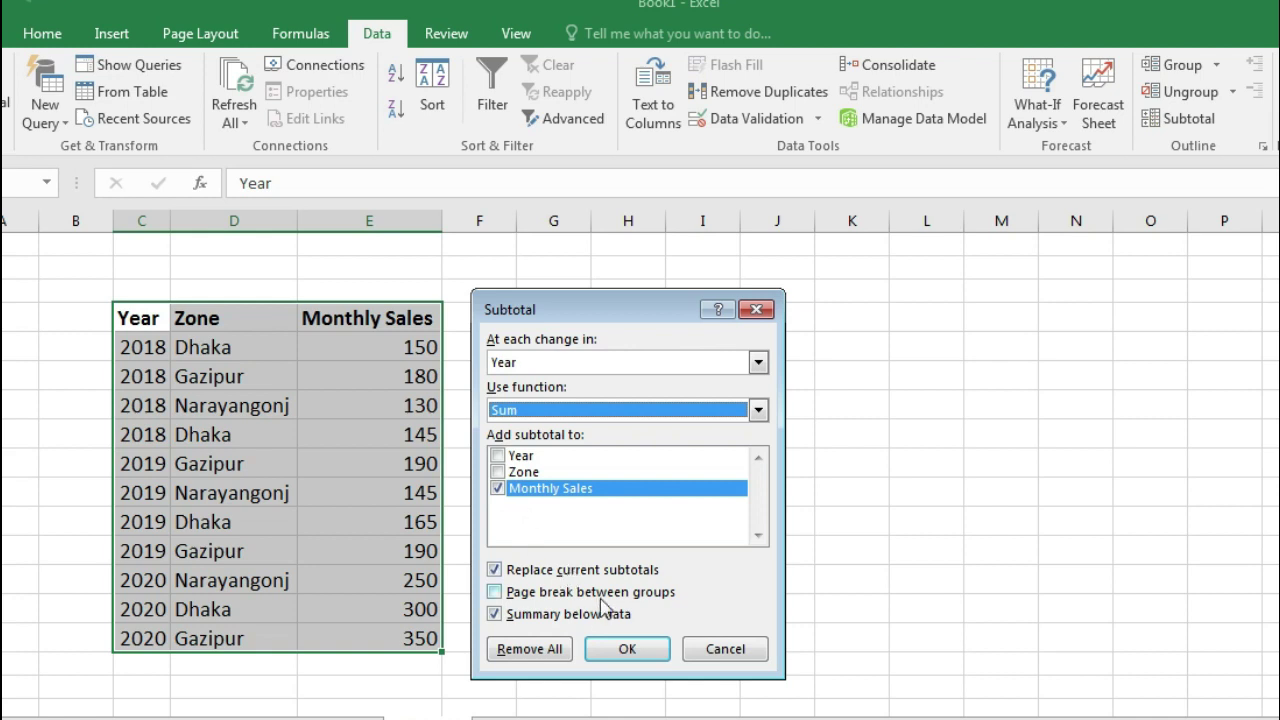
left_click(627, 650)
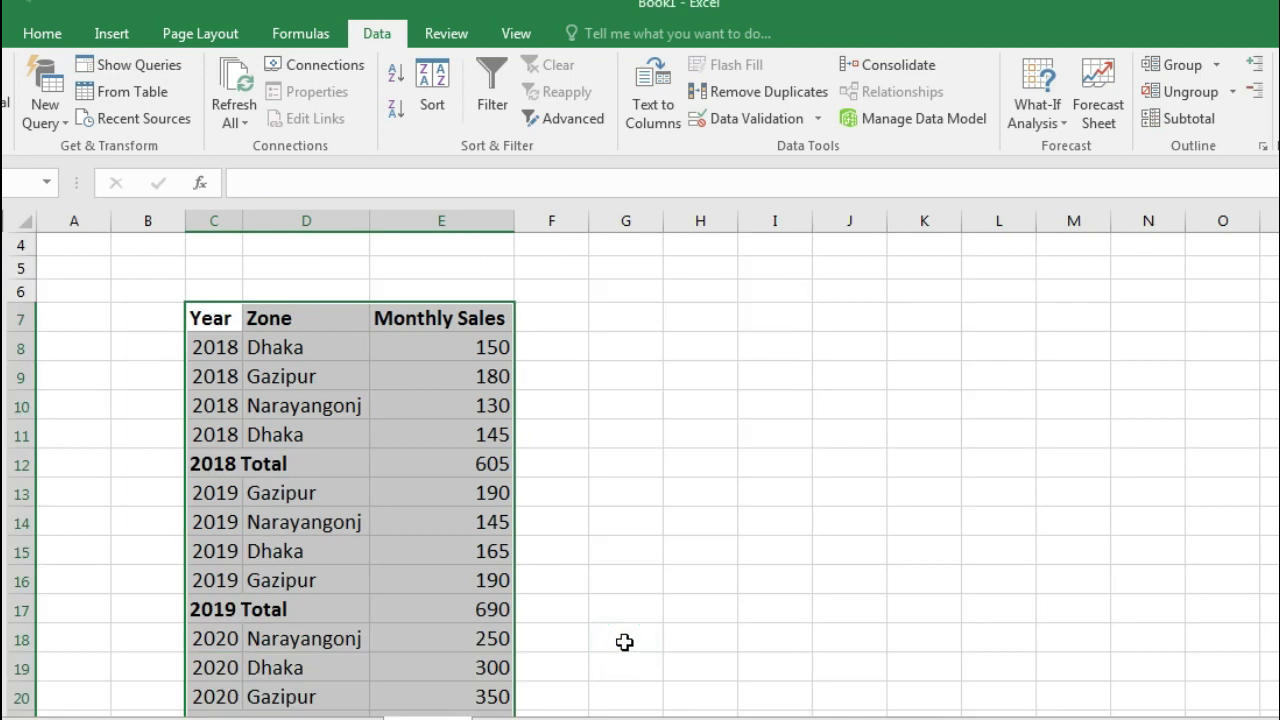
scroll(720, 472, "down", 1)
scroll(720, 472, "down", 2)
scroll(720, 472, "up", 2)
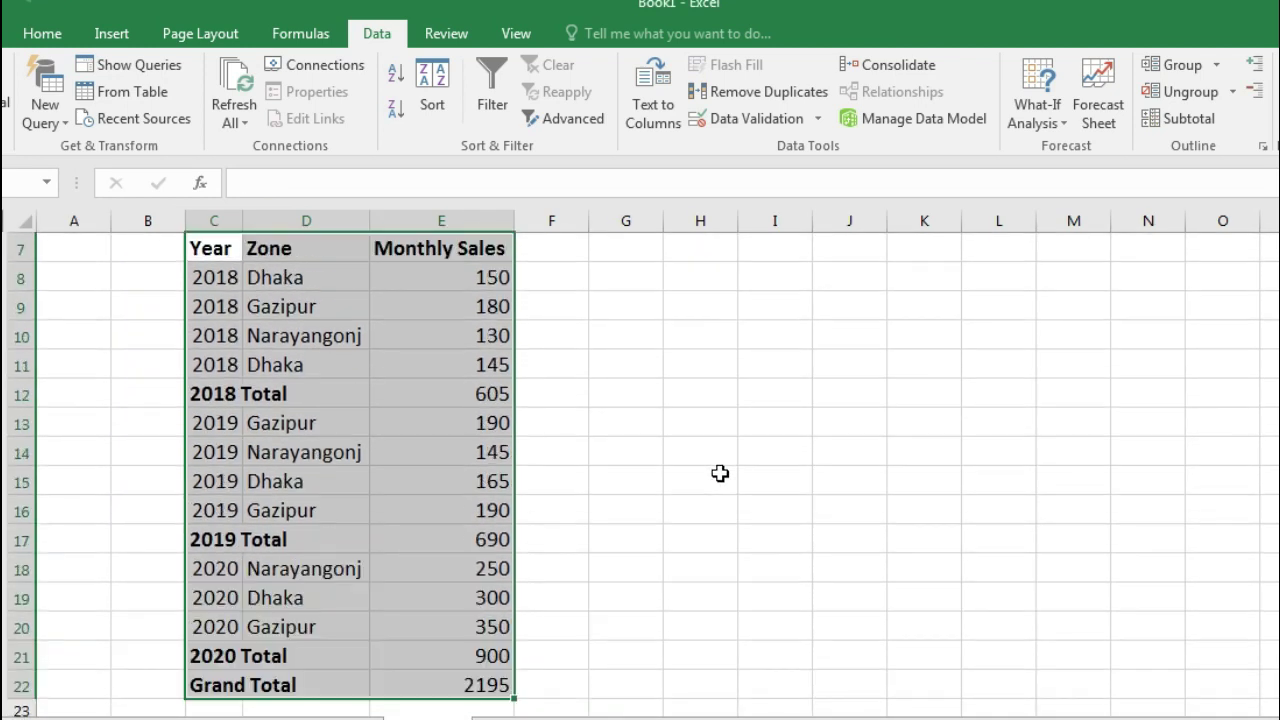
scroll(720, 472, "up", 1)
scroll(720, 472, "down", 1)
scroll(534, 519, "down", 1)
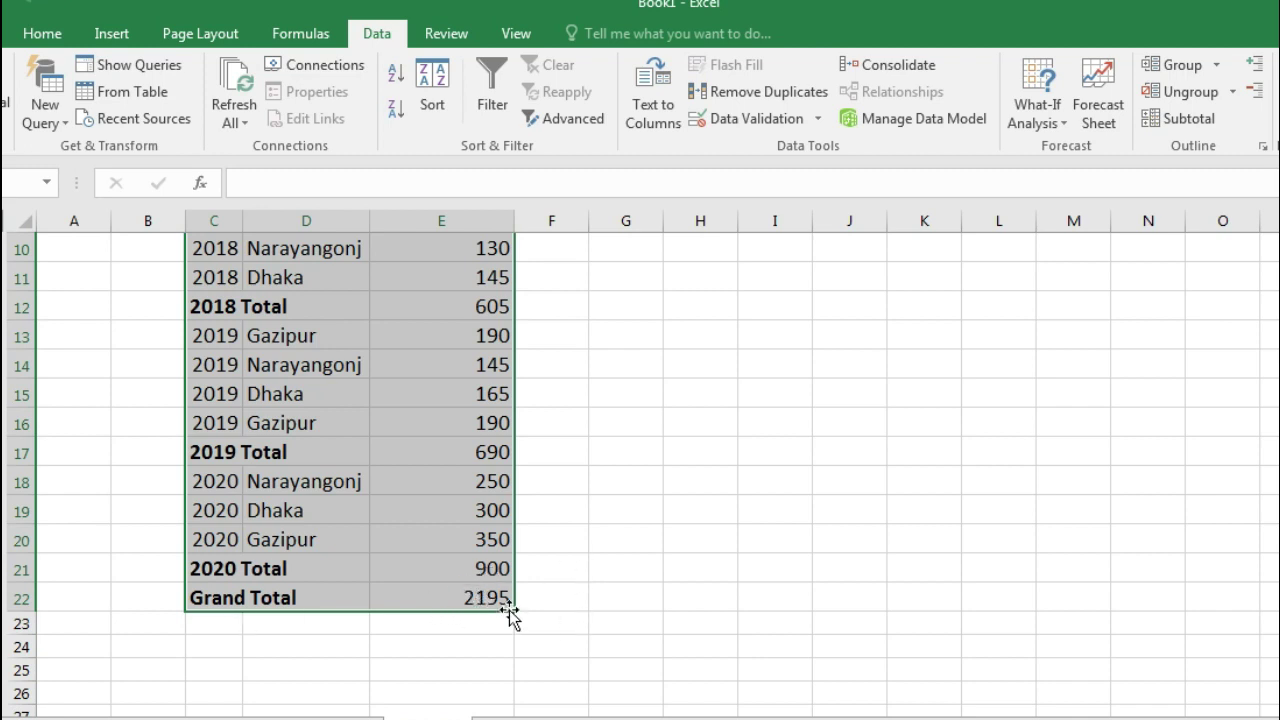
scroll(451, 606, "up", 1)
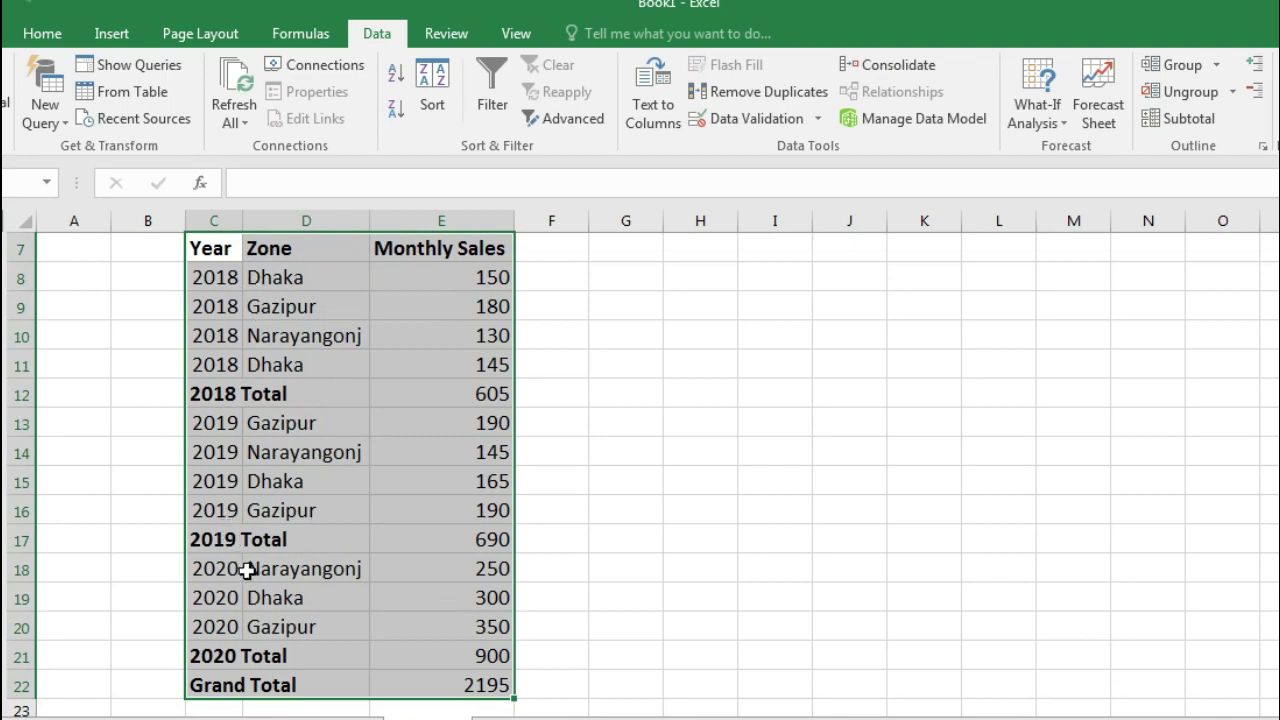
scroll(297, 598, "down", 2)
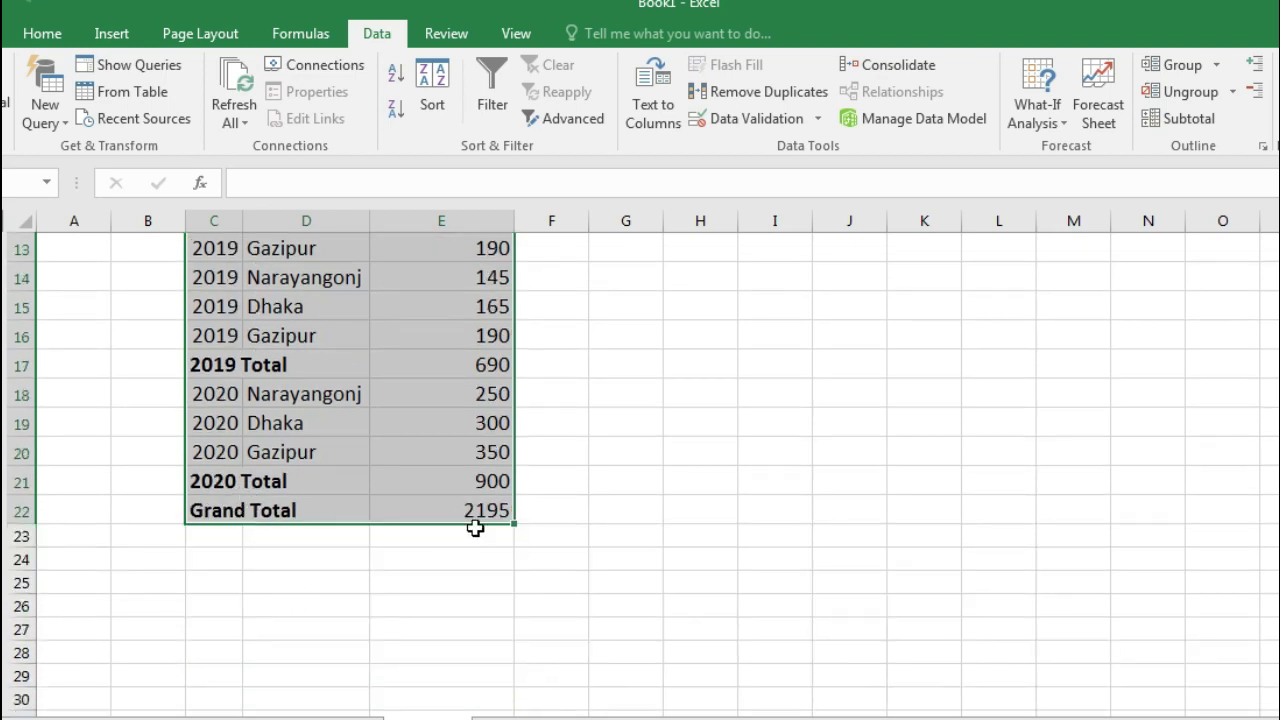
scroll(490, 531, "up", 1)
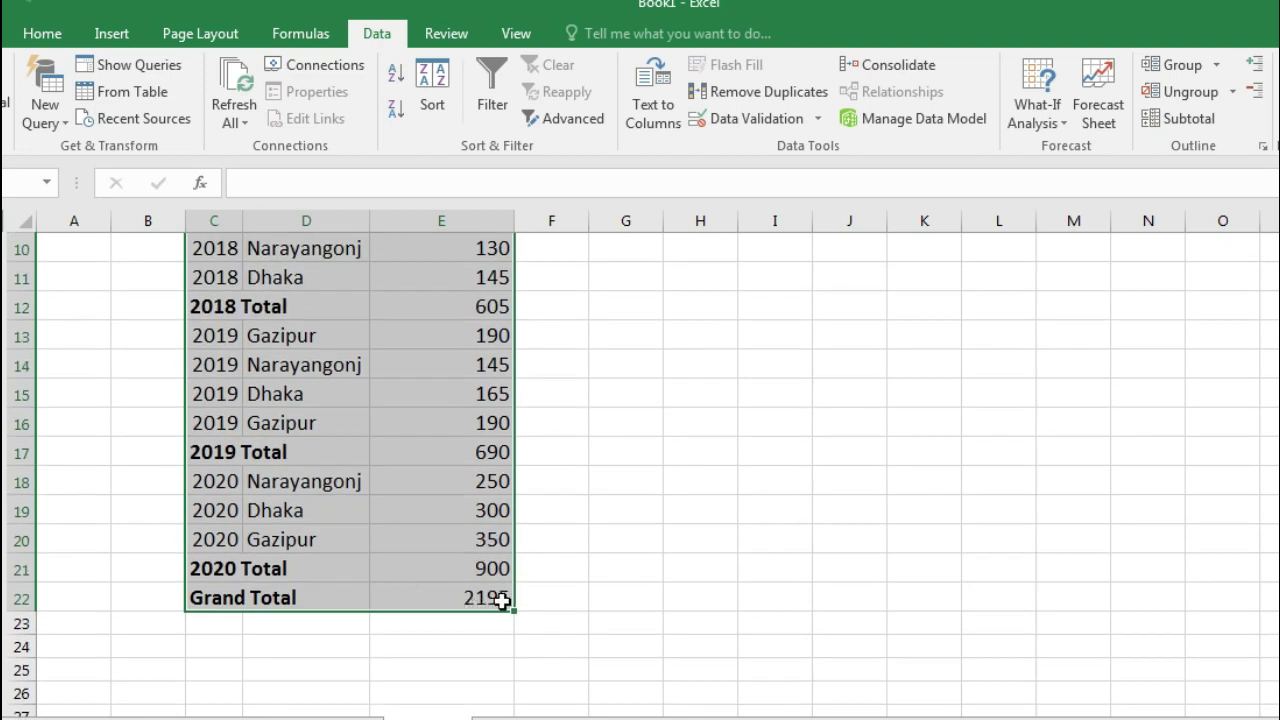
scroll(437, 531, "up", 2)
left_click_drag(465, 340, 460, 388)
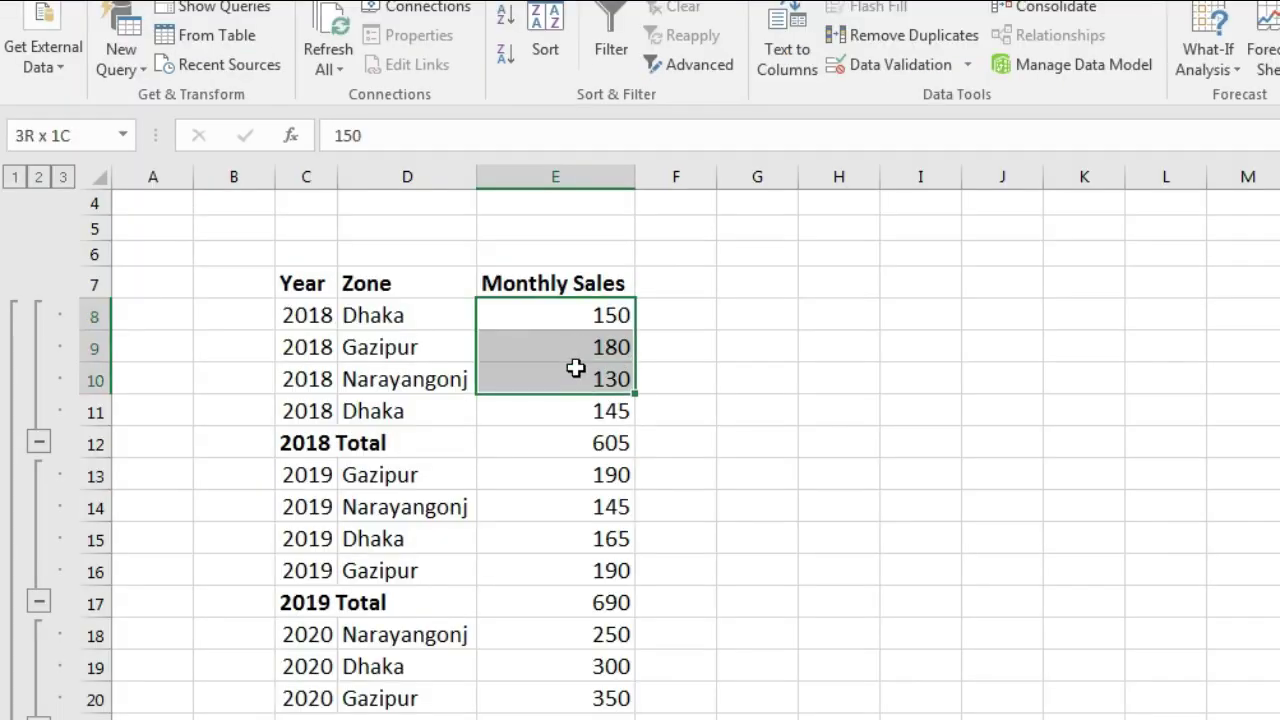
left_click_drag(576, 369, 582, 412)
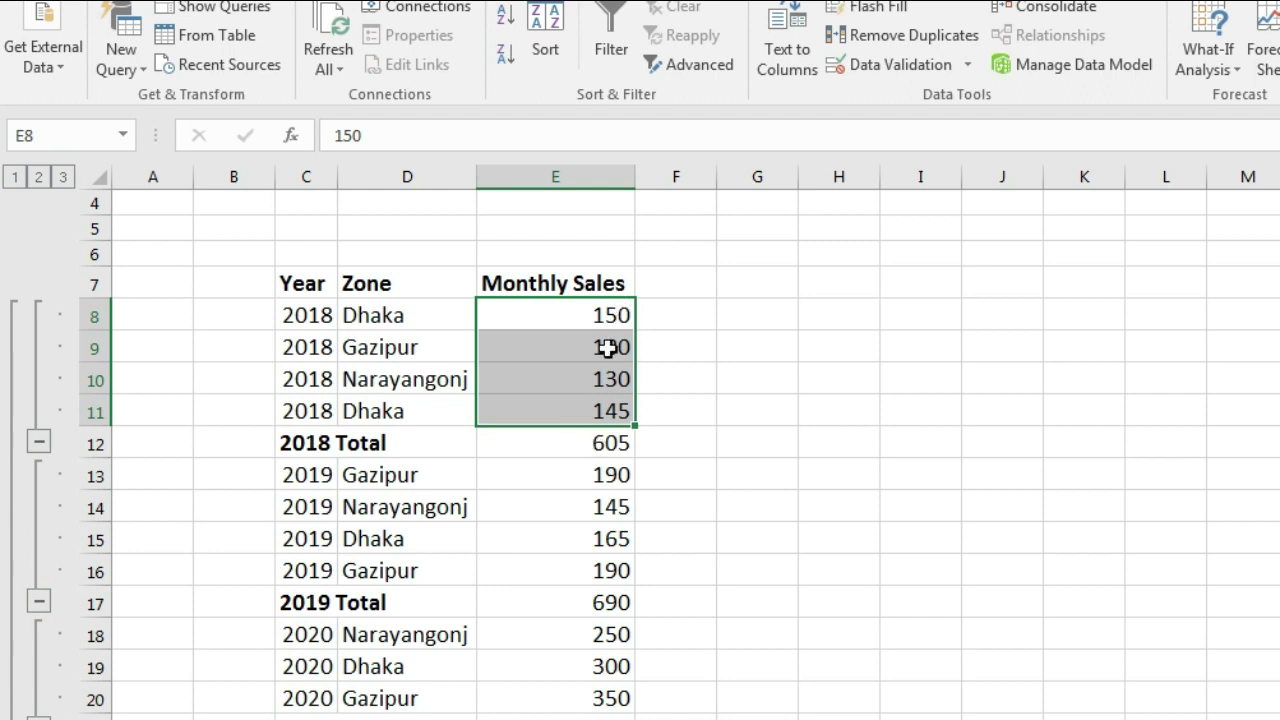
left_click(655, 496)
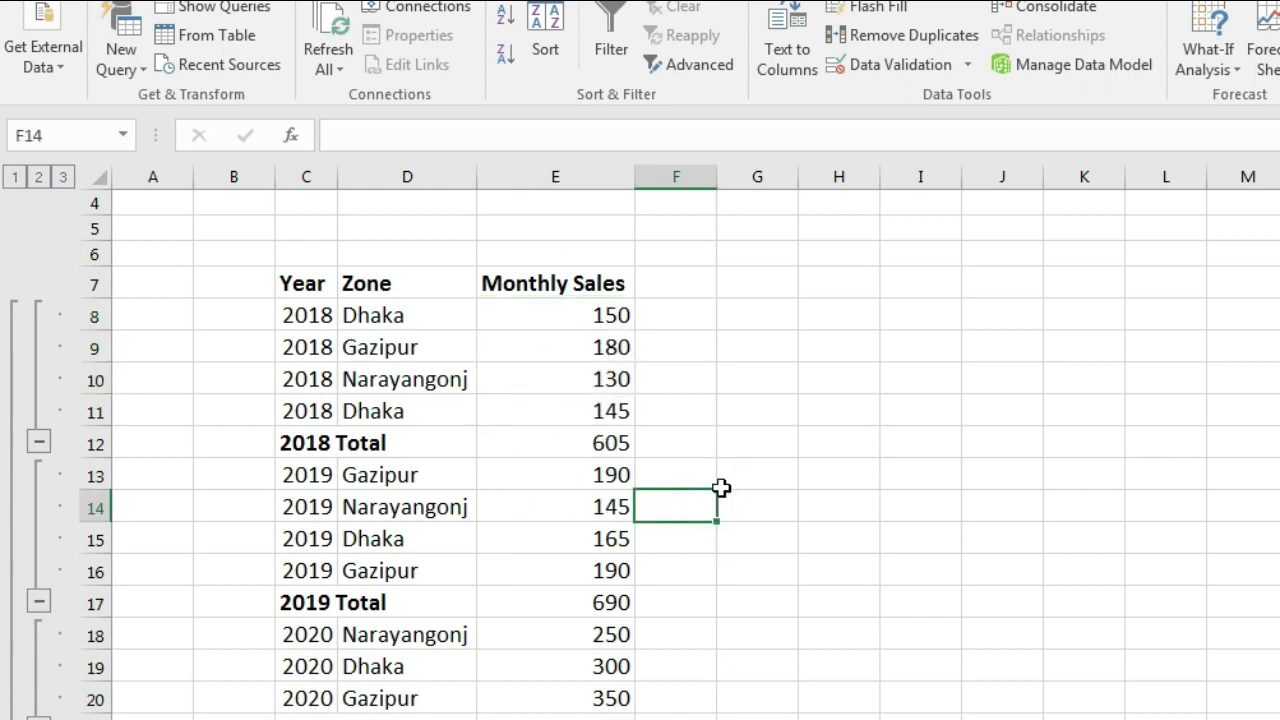
scroll(670, 420, "down", 1)
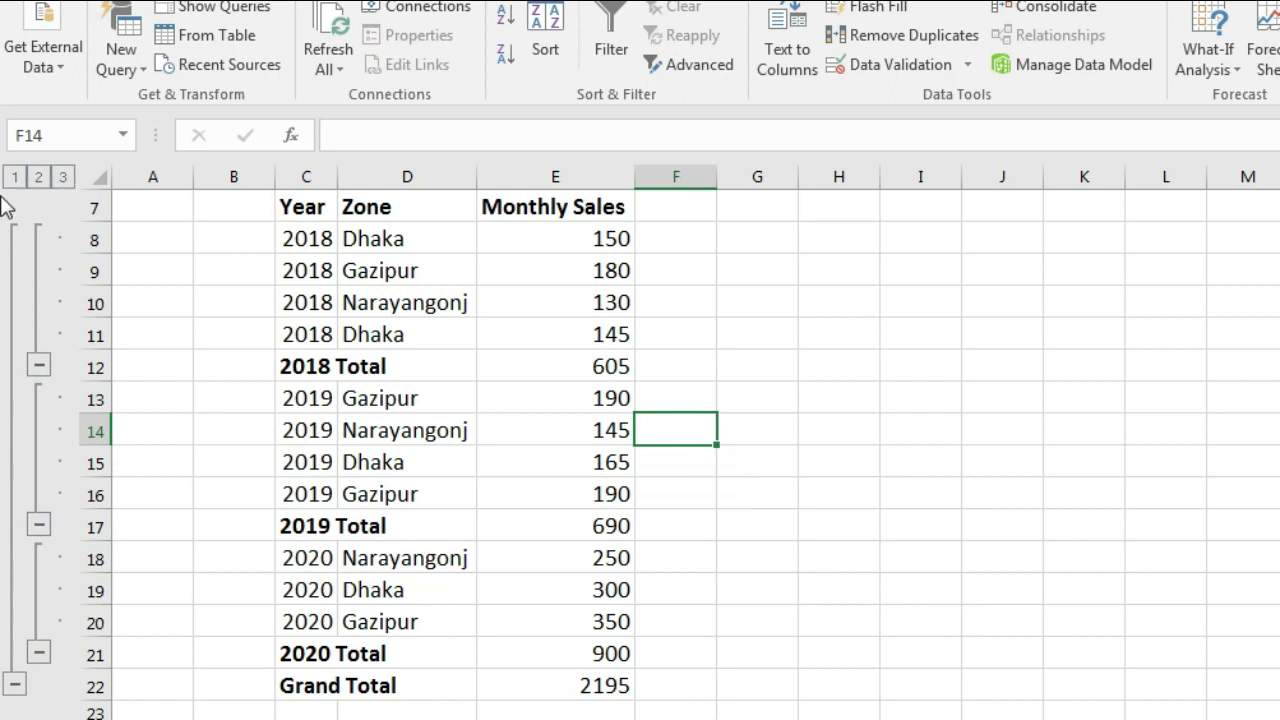
Step: Switch the outline between year totals, full detail and Grand Total only
left_click(39, 177)
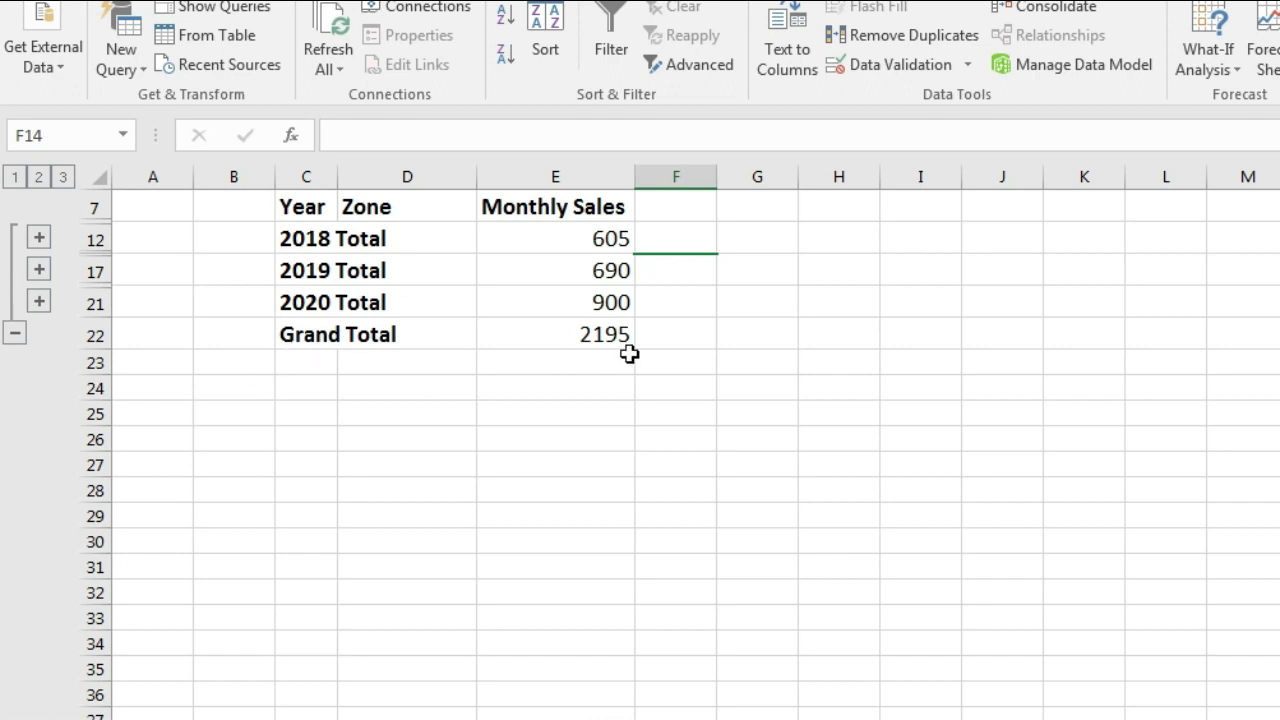
left_click(63, 178)
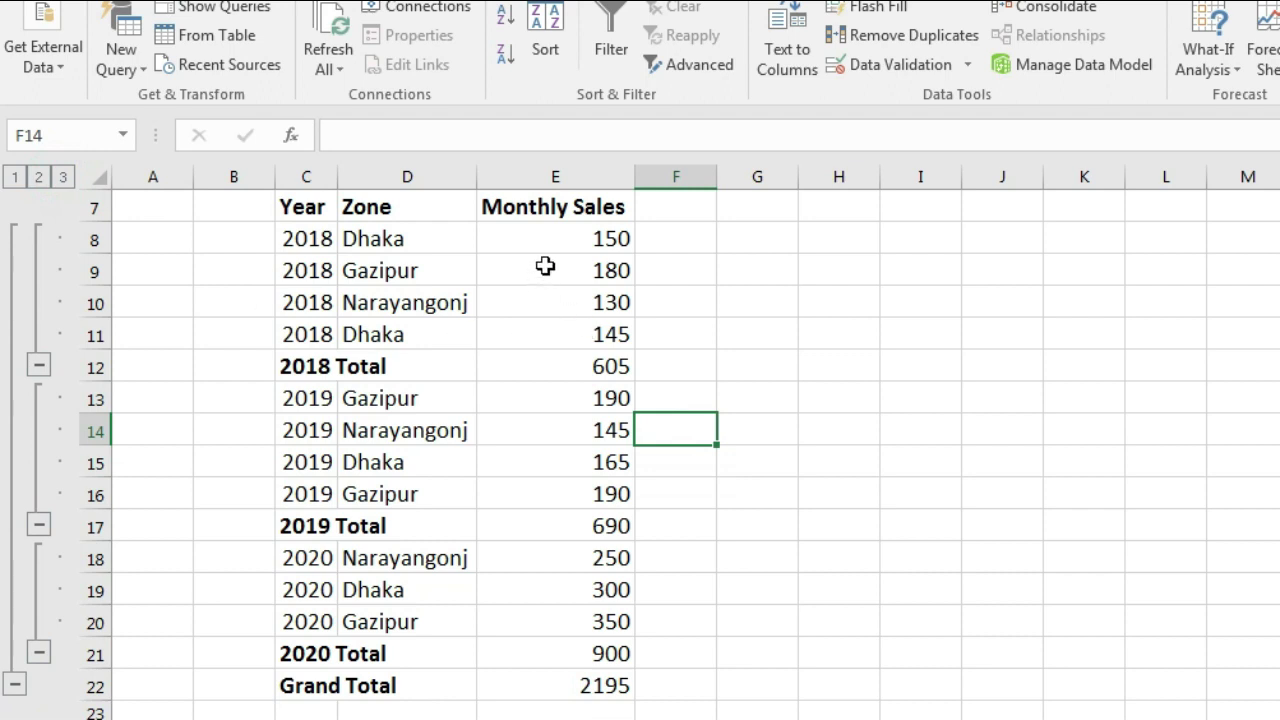
scroll(587, 408, "down", 1)
scroll(587, 408, "down", 2)
scroll(571, 423, "up", 3)
scroll(563, 409, "up", 2)
left_click(15, 177)
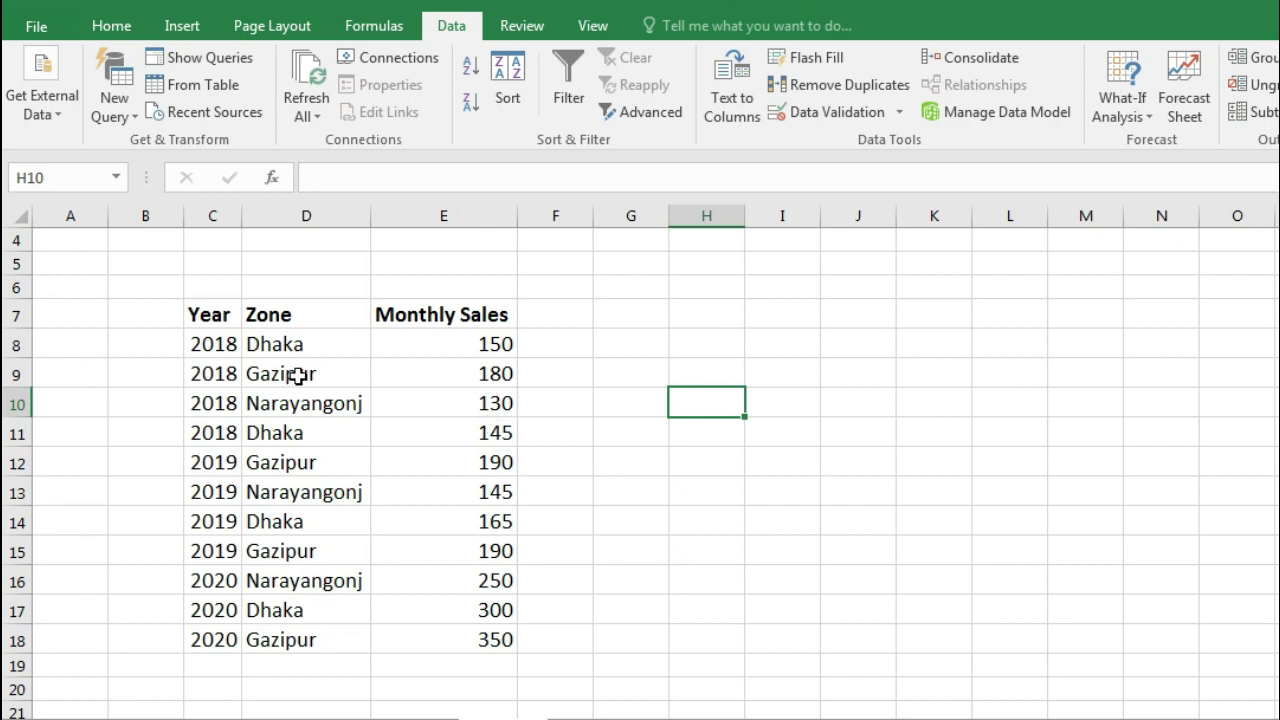
Step: Turn on filtering for the Year, Zone and Monthly Sales headers
left_click_drag(208, 315, 467, 318)
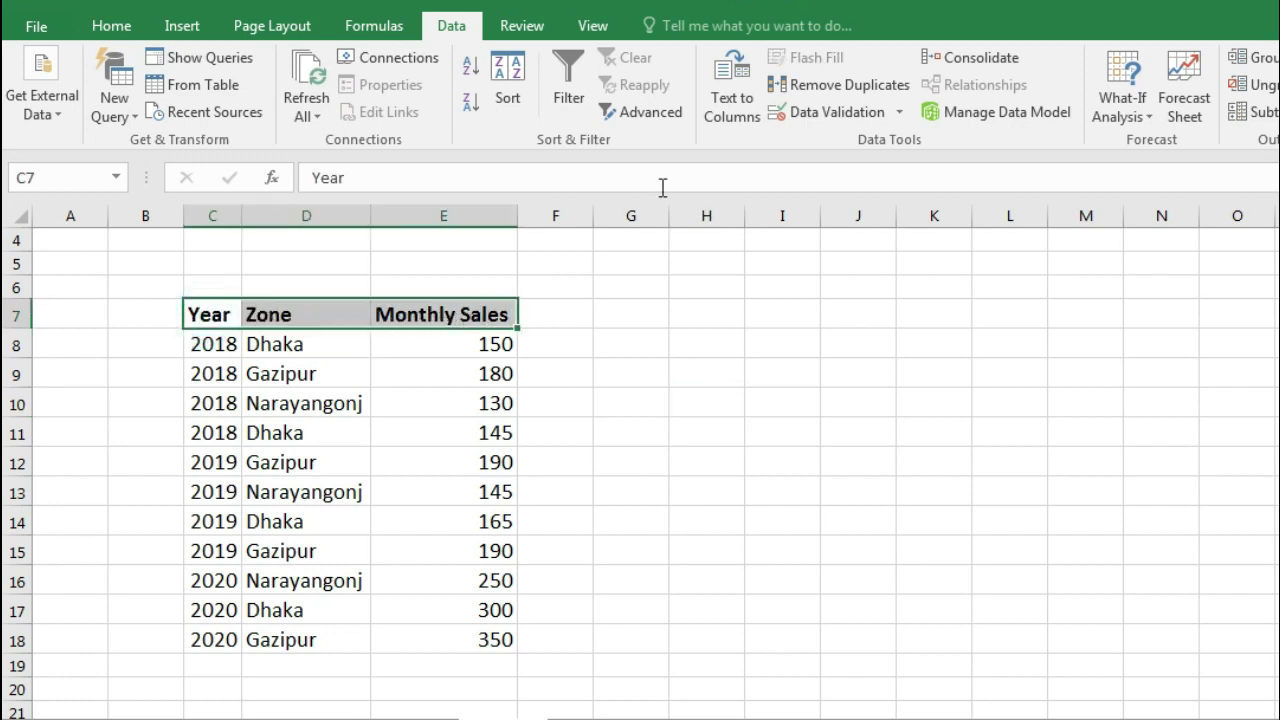
left_click(111, 26)
left_click(452, 26)
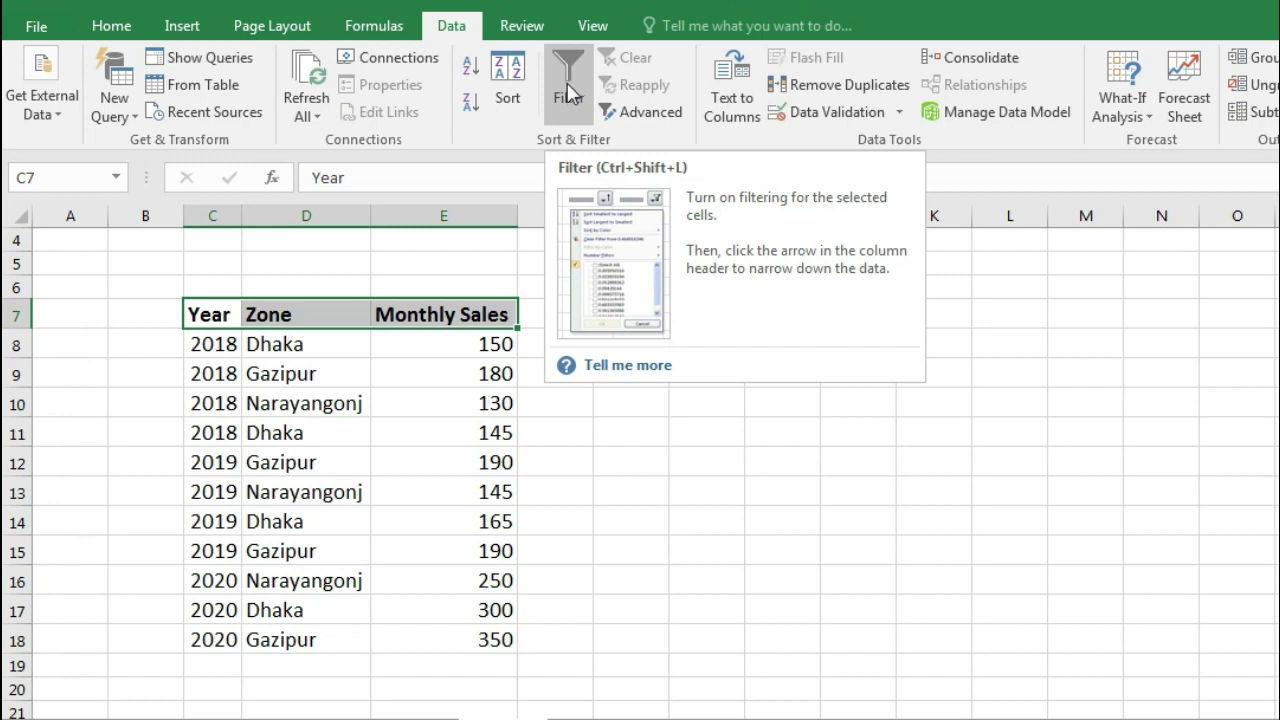
left_click(570, 93)
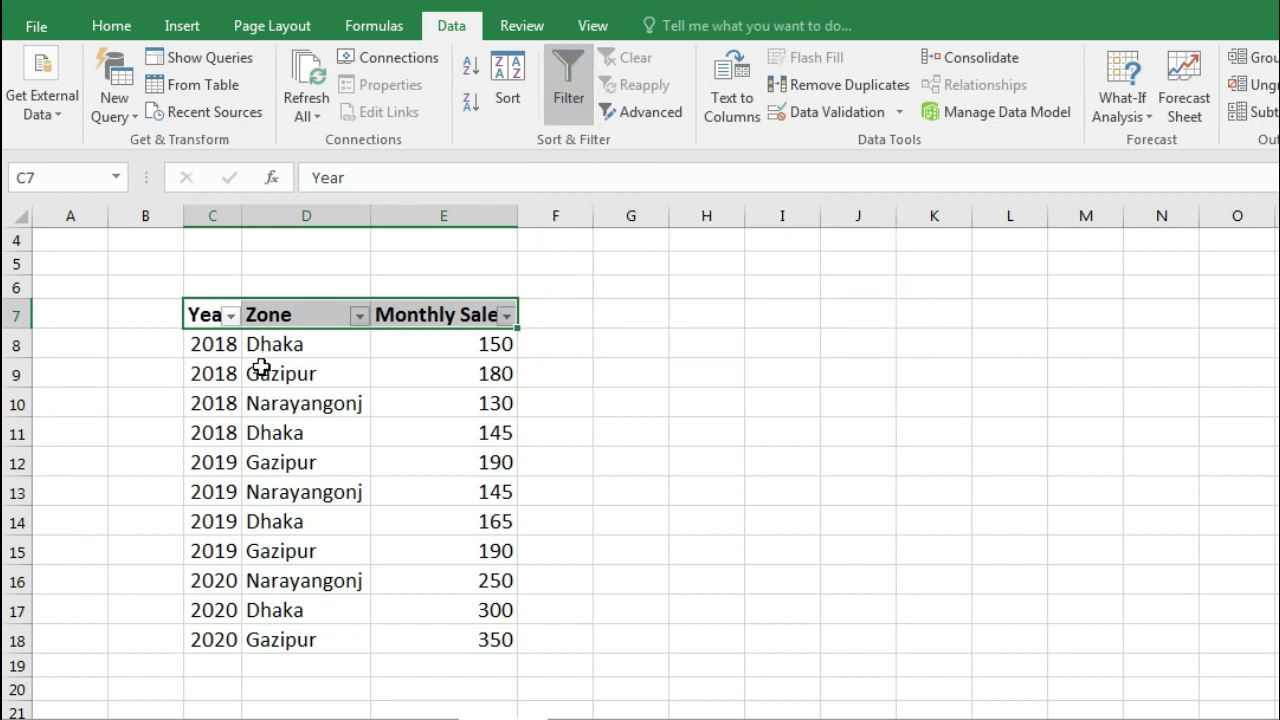
Step: Filter the Year column to show only 2018 rows
left_click(230, 317)
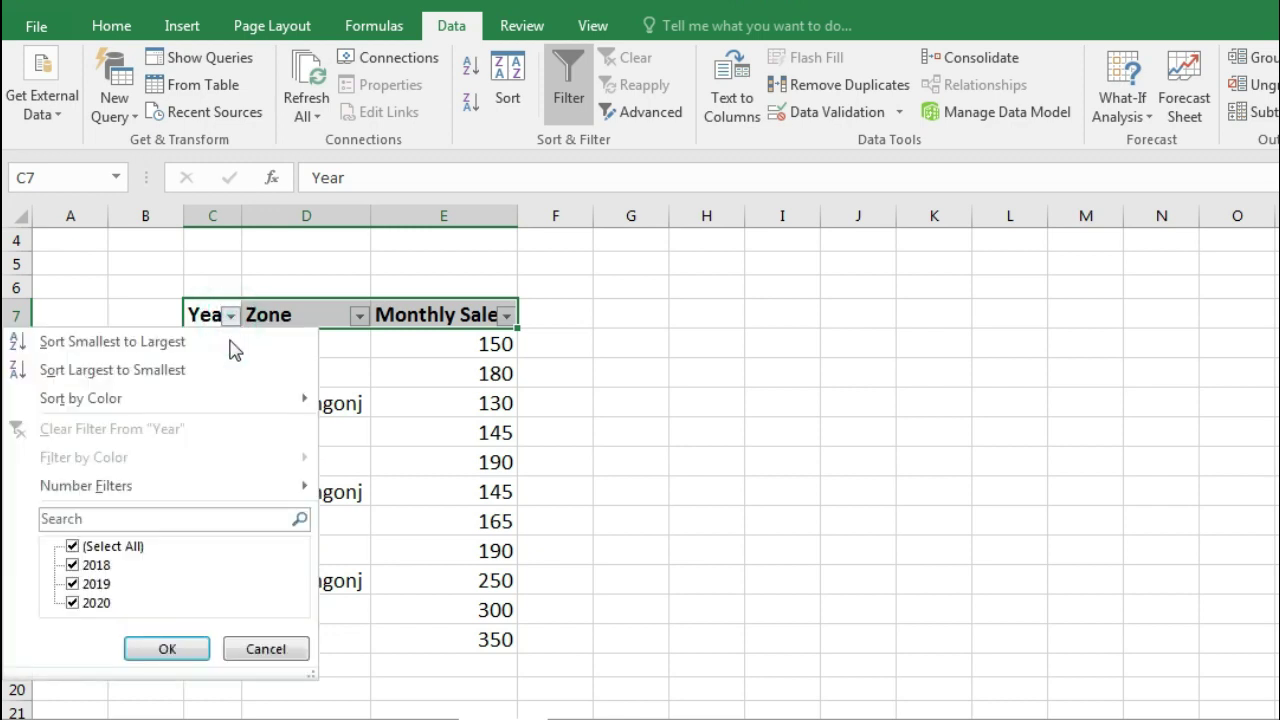
left_click(73, 588)
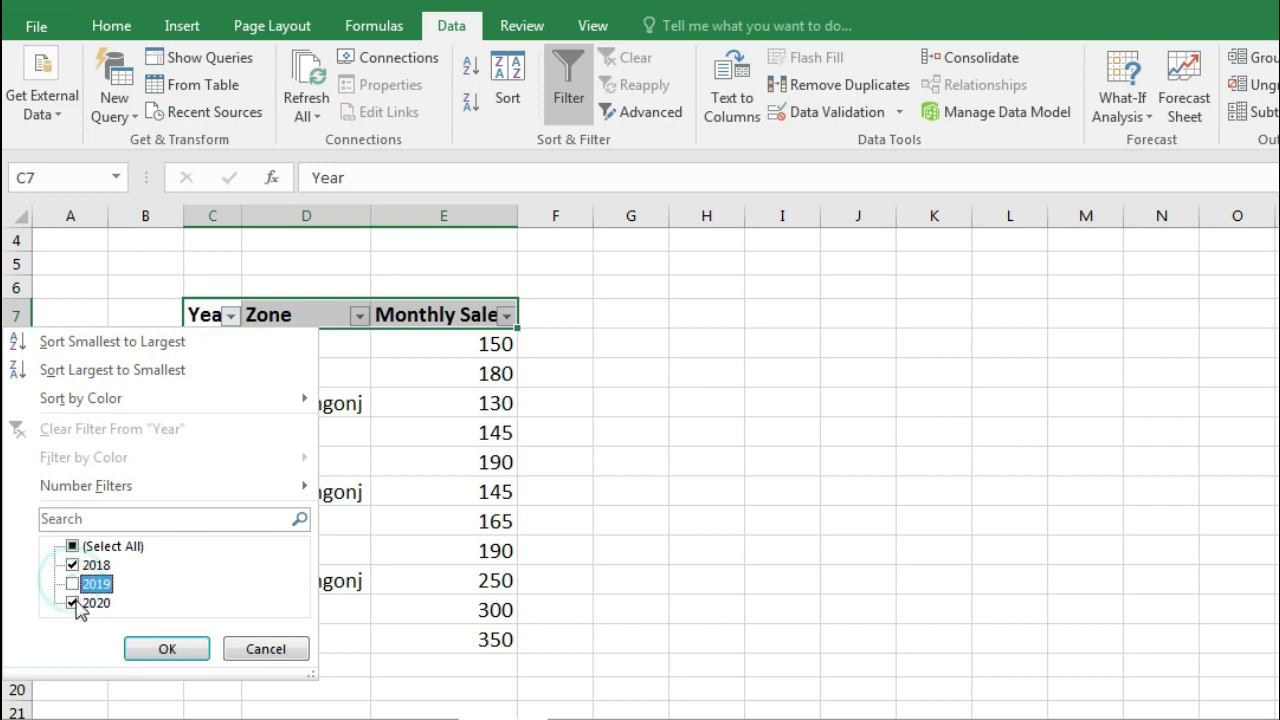
left_click(86, 604)
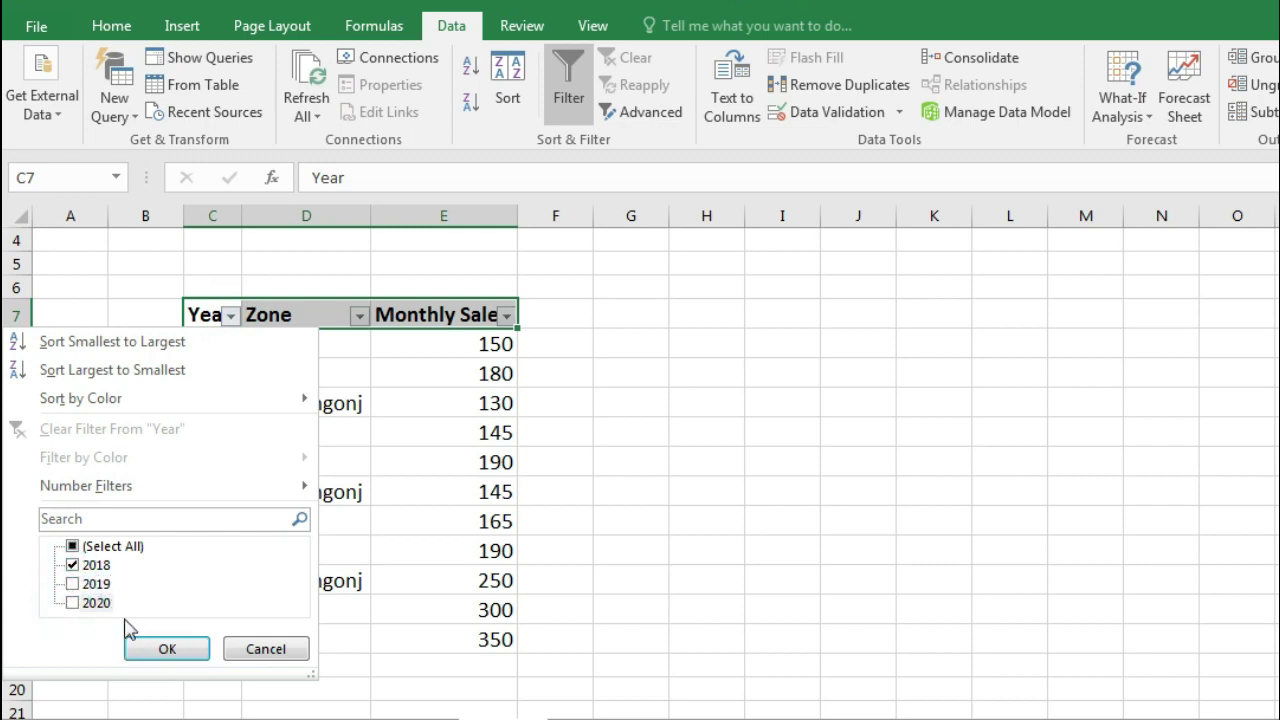
left_click(170, 652)
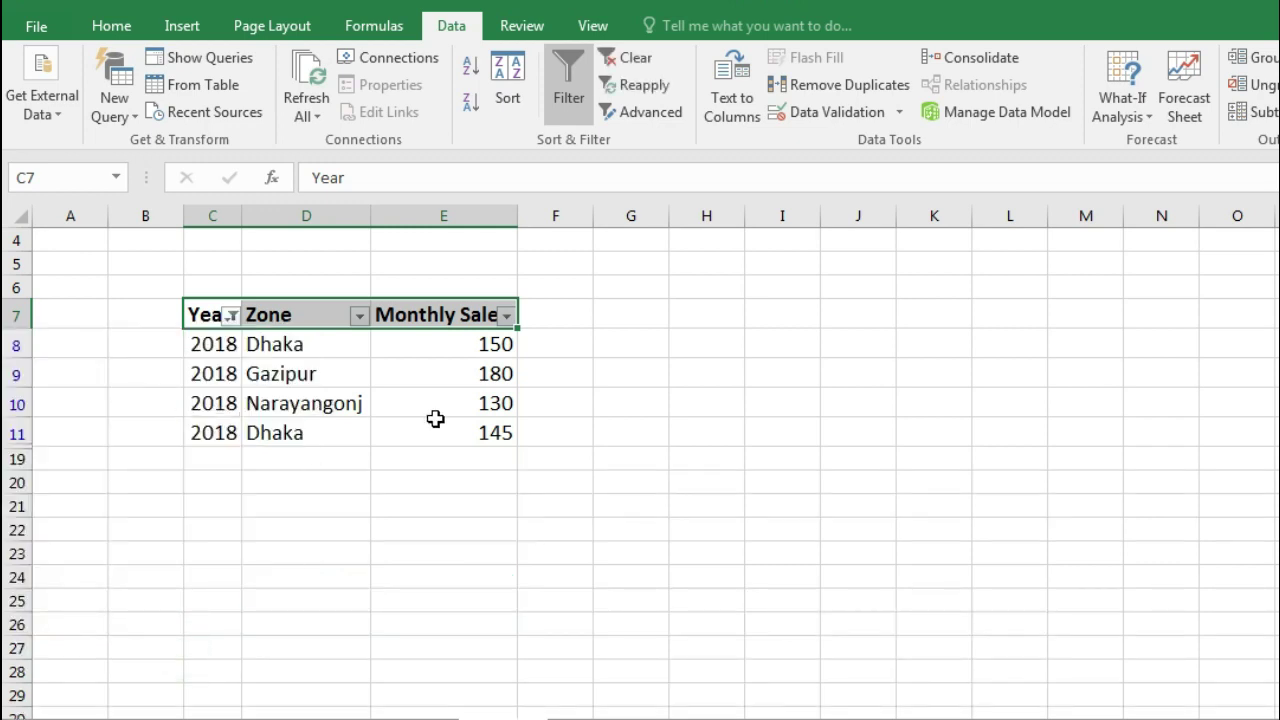
Step: Change the Year filter to show only the 2019 rows
left_click(231, 316)
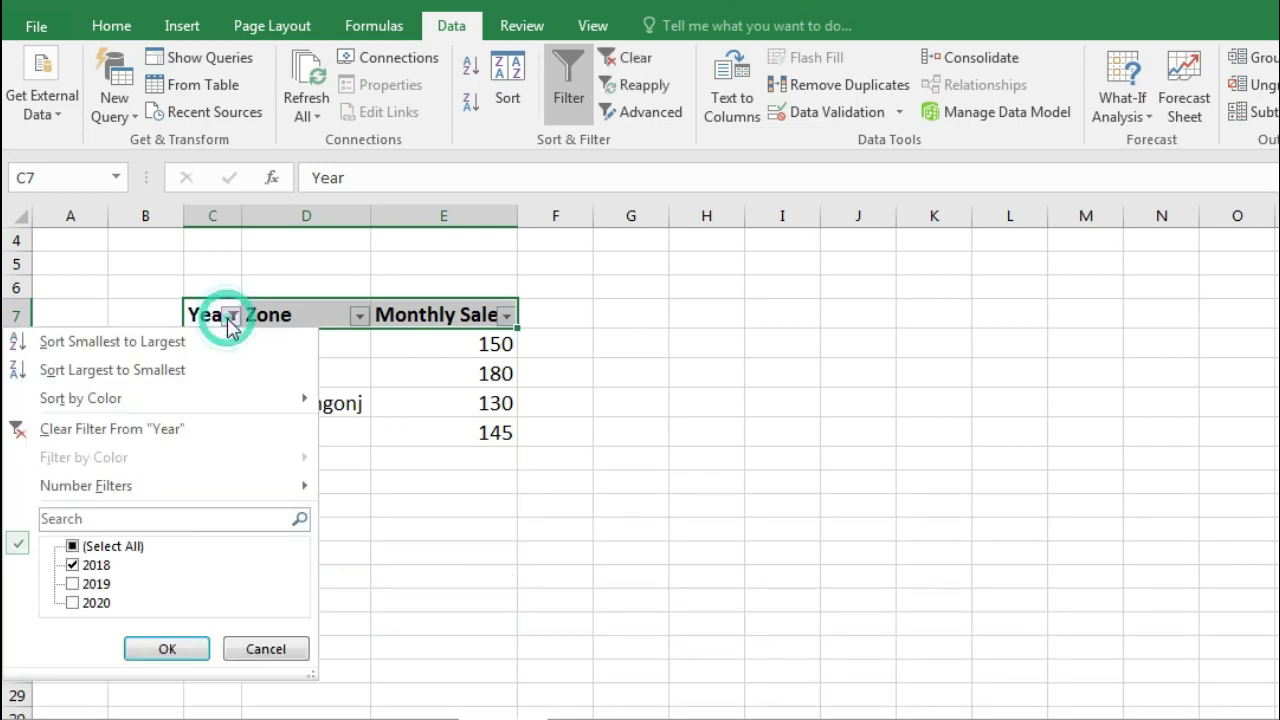
left_click(72, 565)
left_click(72, 584)
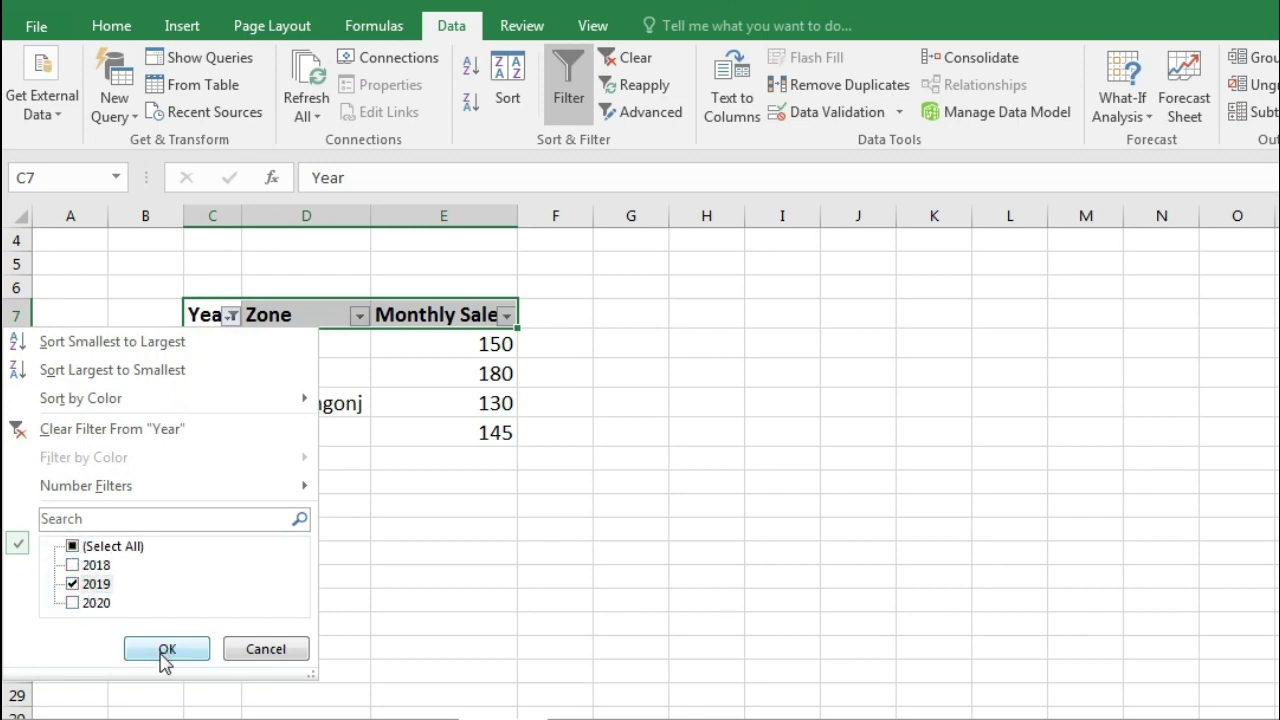
left_click(167, 650)
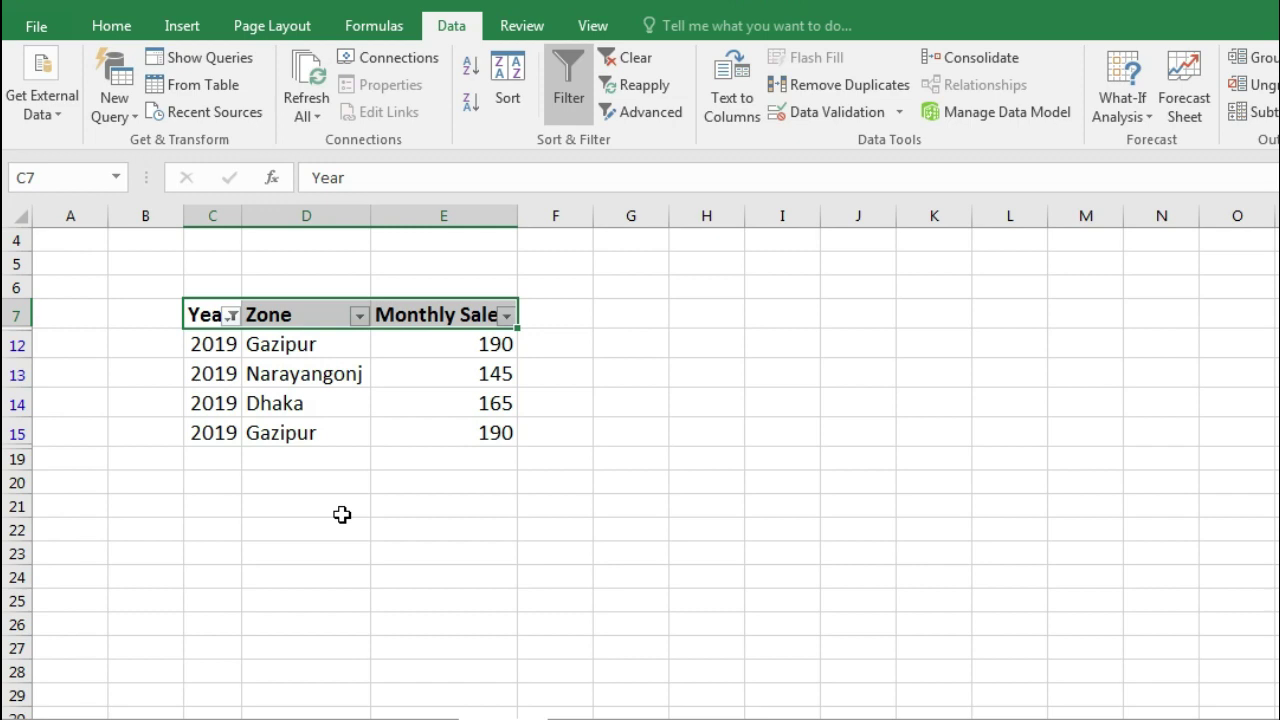
left_click(231, 315)
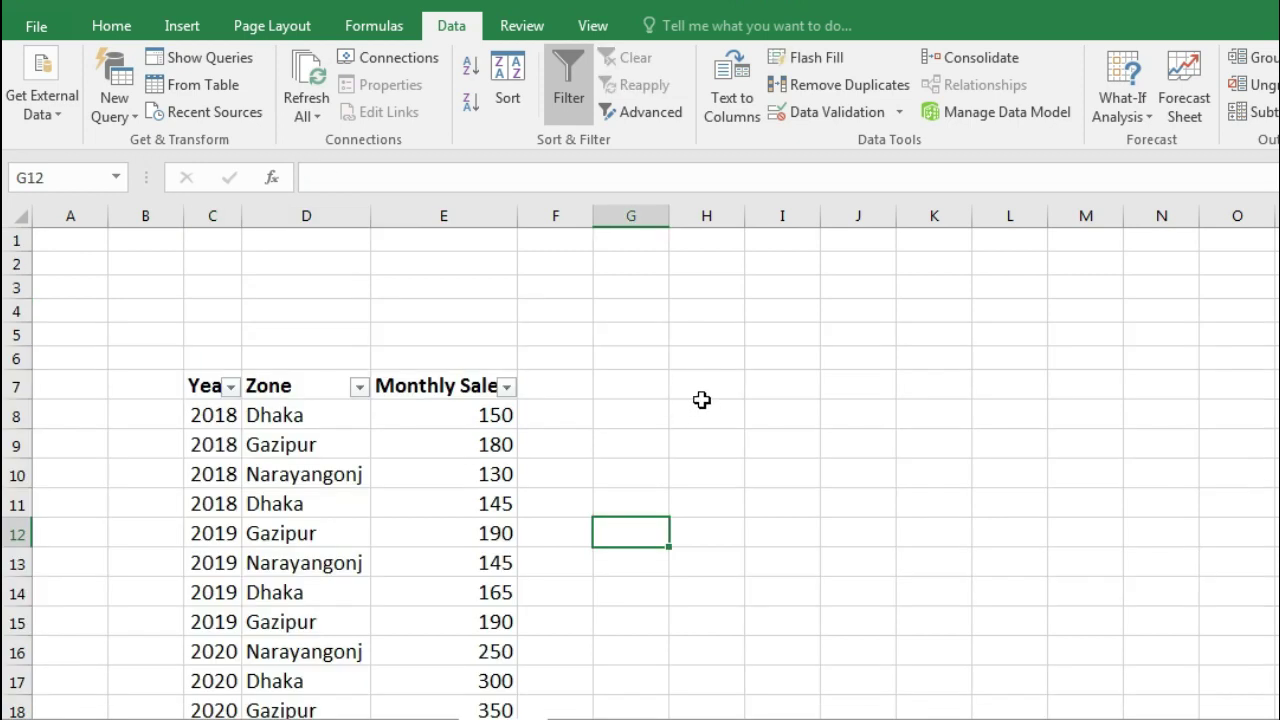
Step: Enter =SUBTOTAL(9,E8:E18) in H7, which returns 2195
left_click(712, 388)
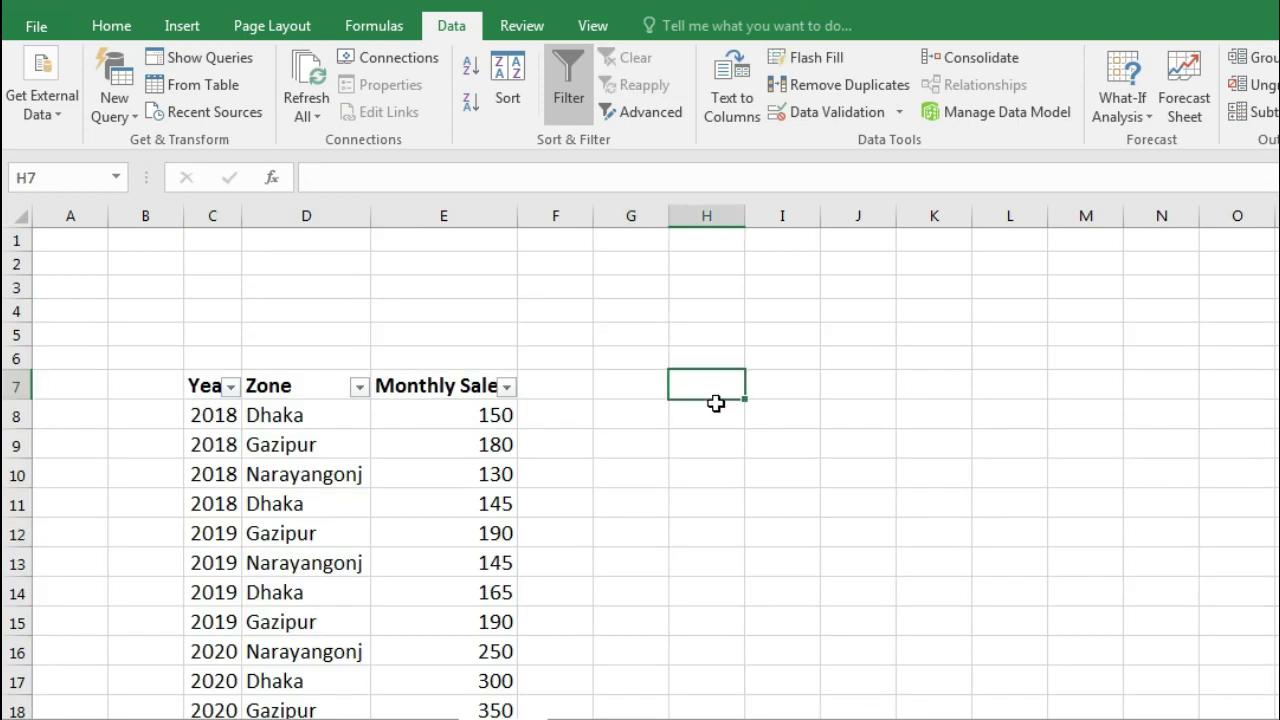
type("=su")
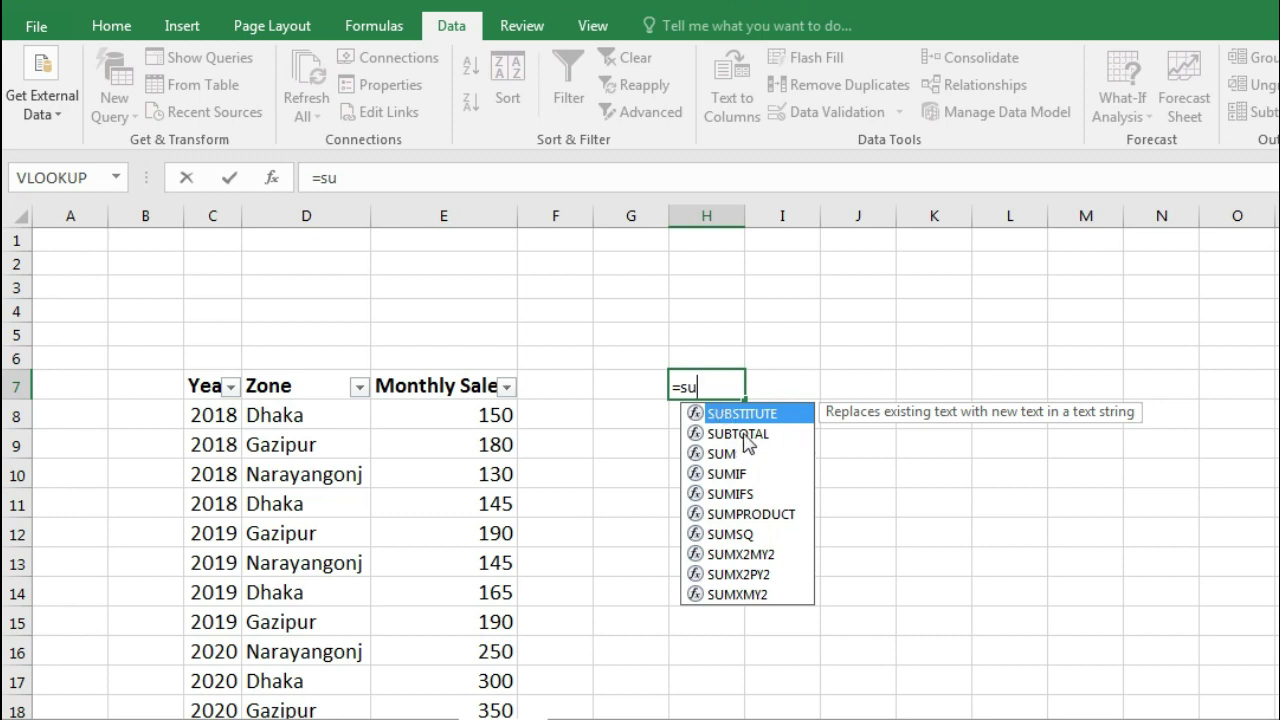
double_click(743, 435)
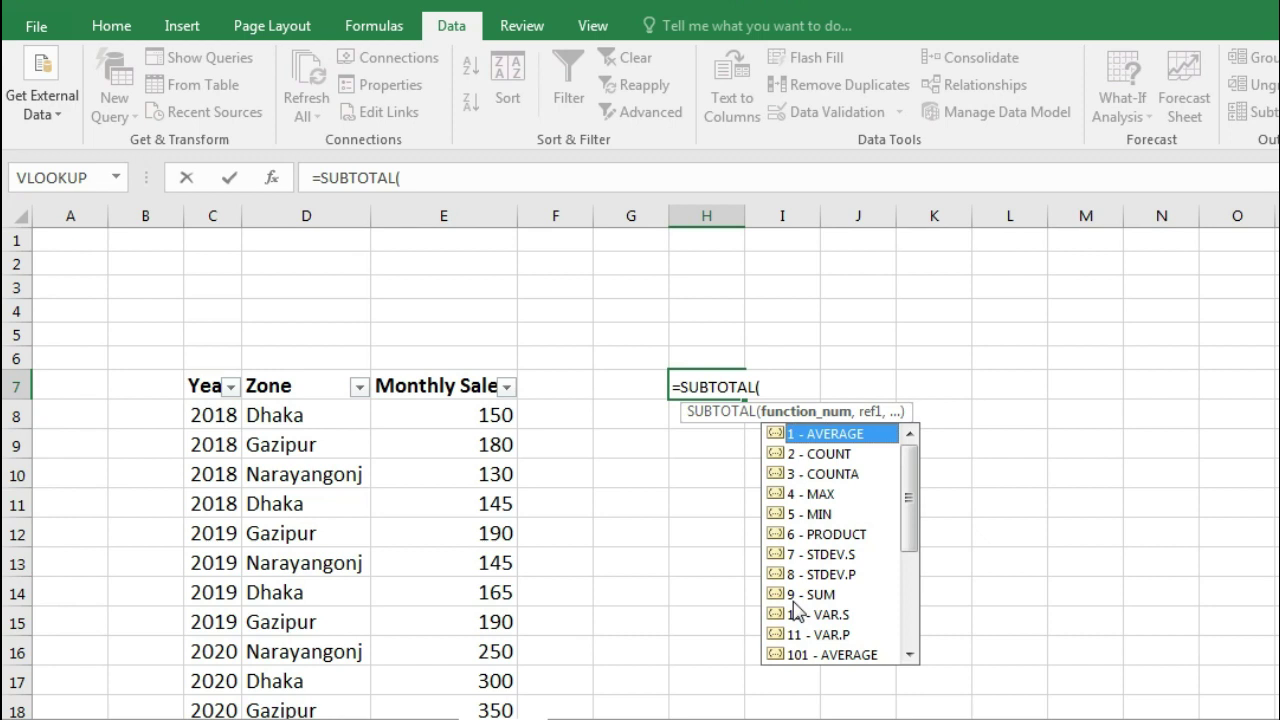
left_click_drag(908, 520, 920, 597)
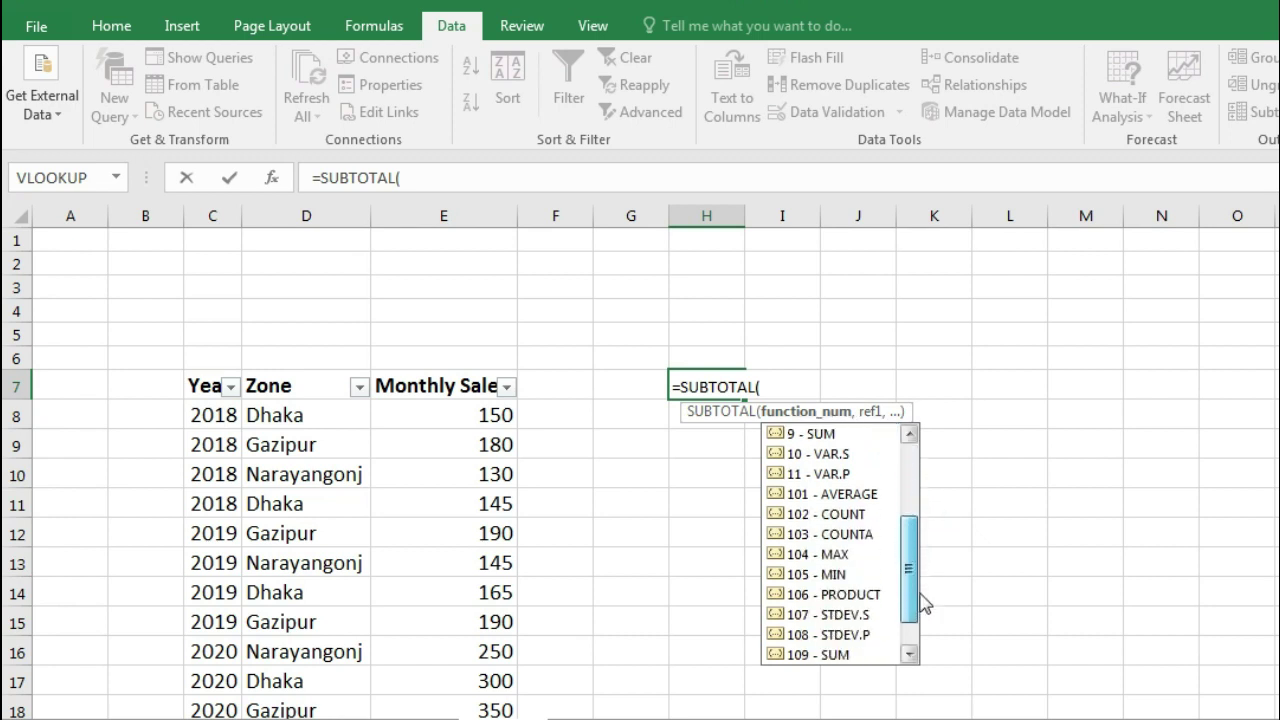
left_click_drag(911, 597, 917, 510)
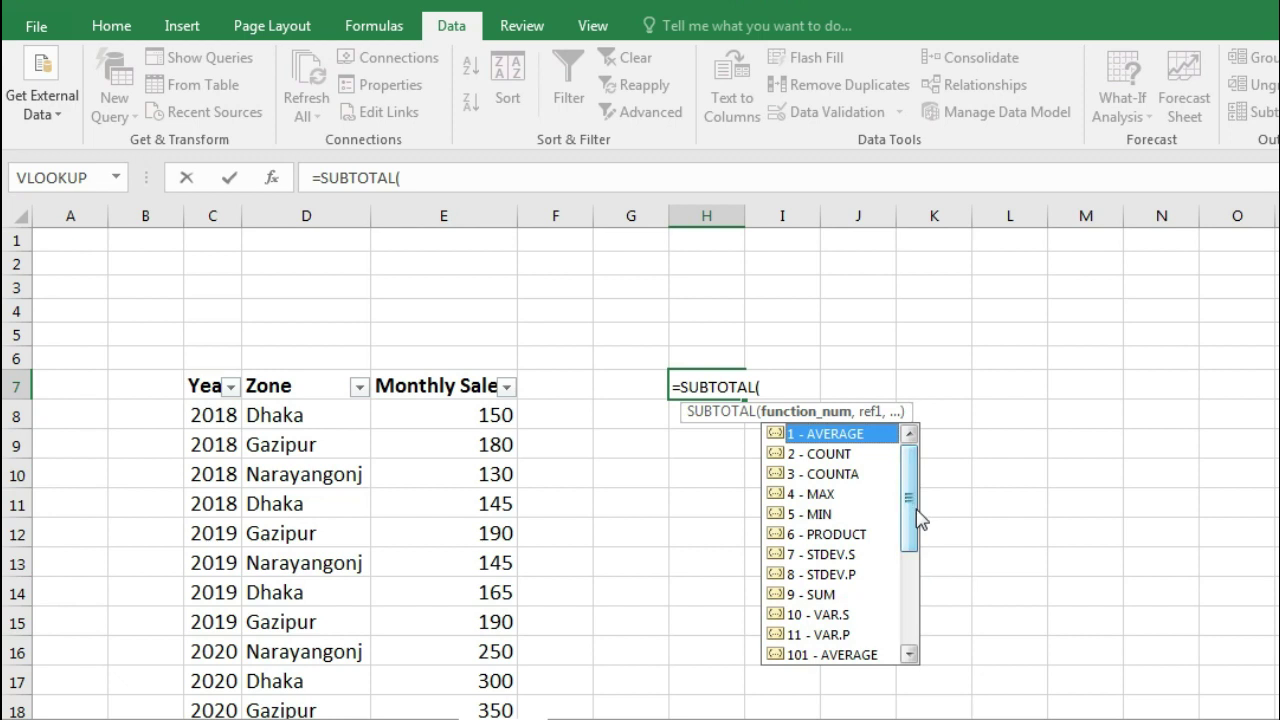
left_click(820, 597)
double_click(846, 592)
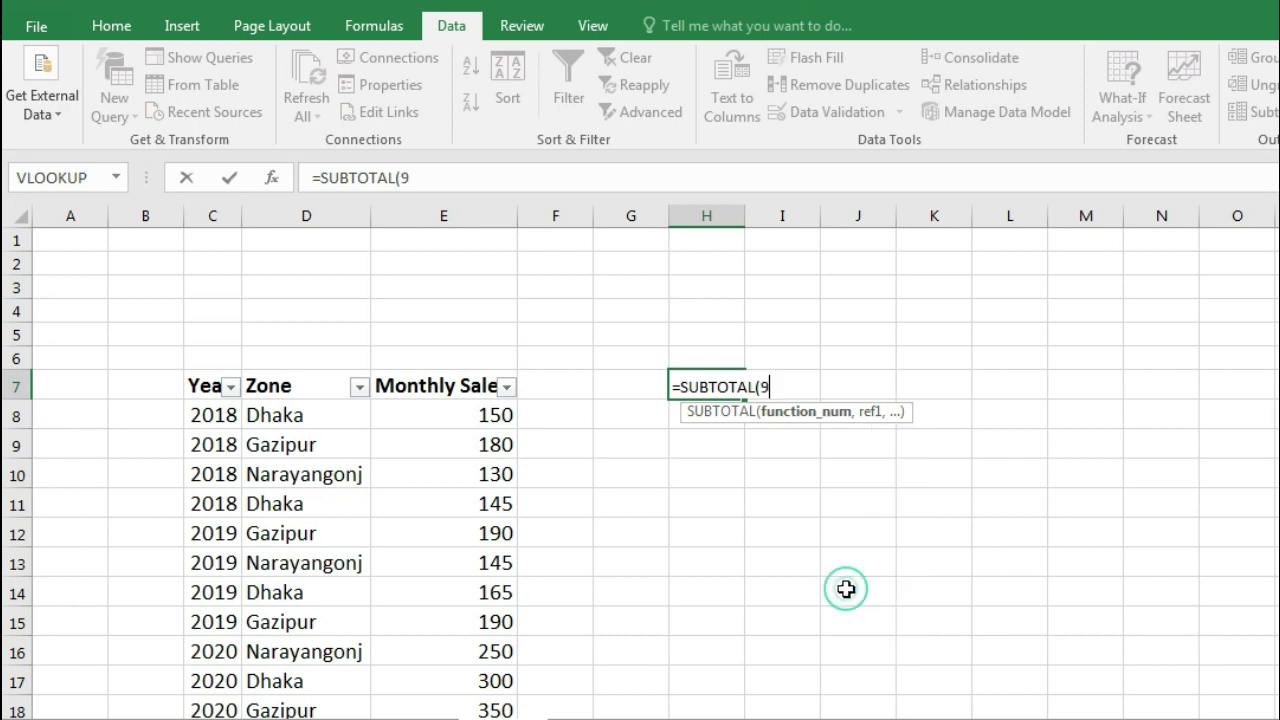
type(",")
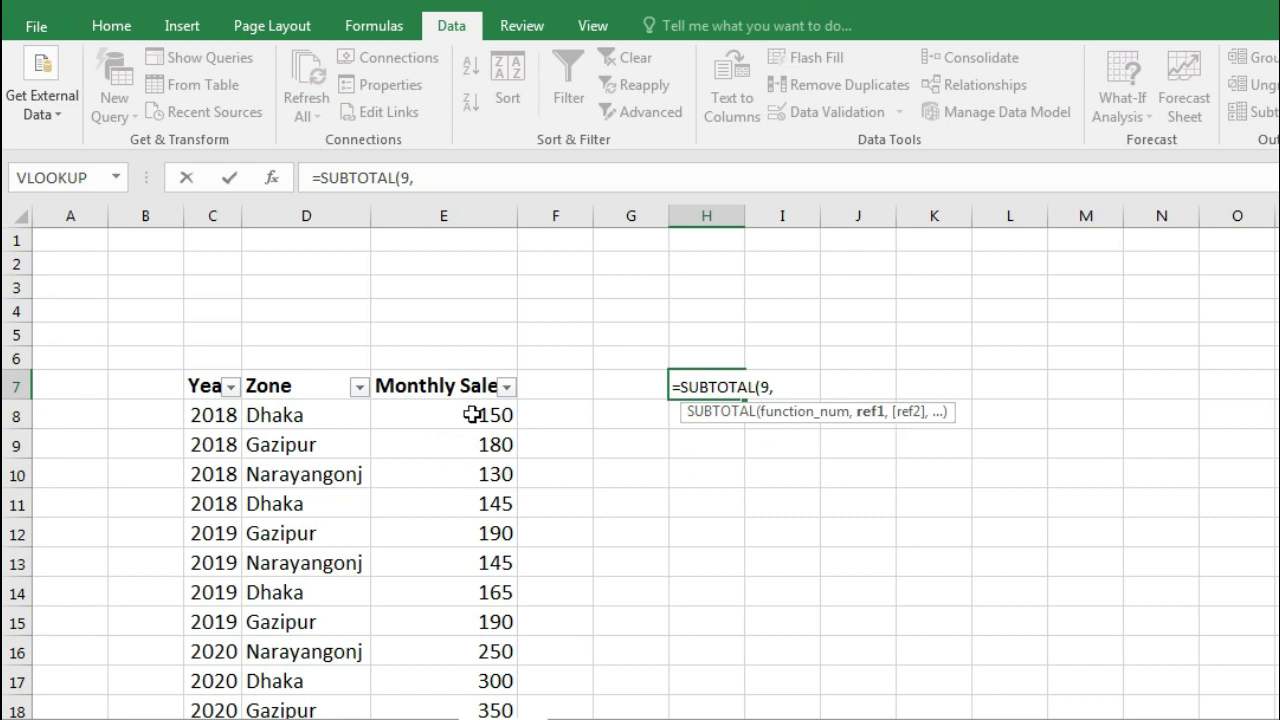
left_click_drag(474, 416, 474, 700)
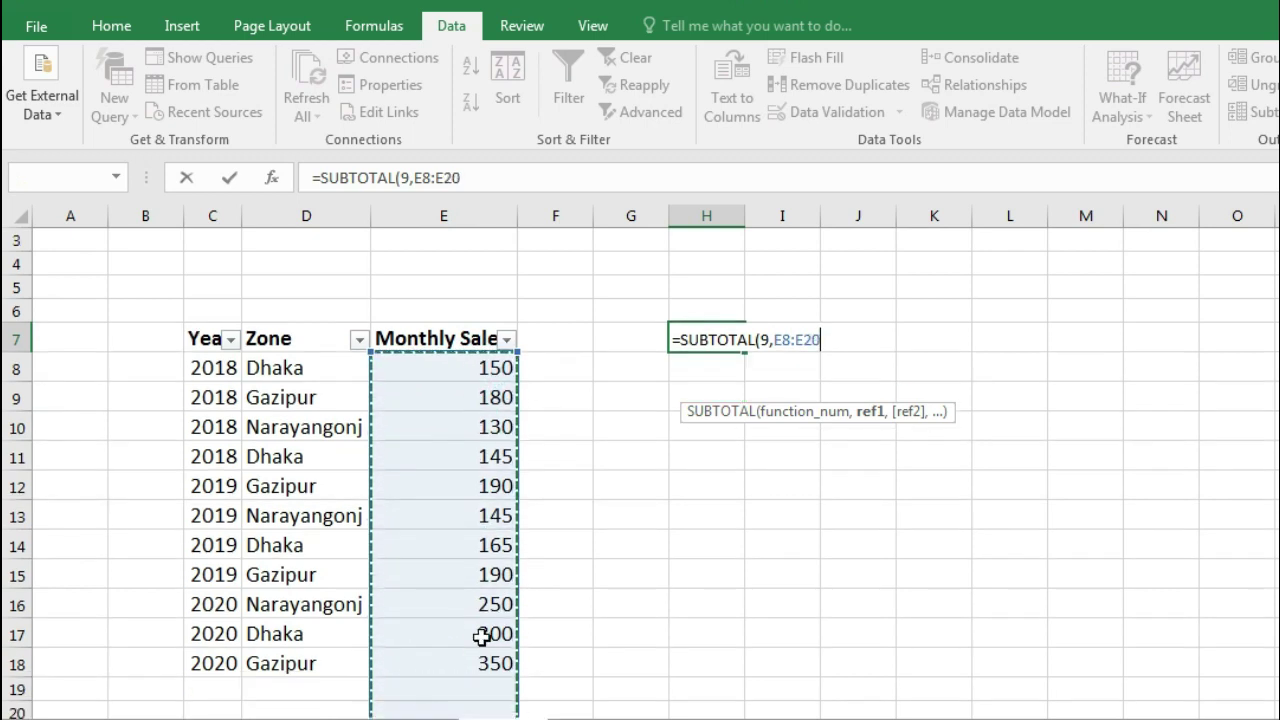
left_click_drag(474, 700, 482, 665)
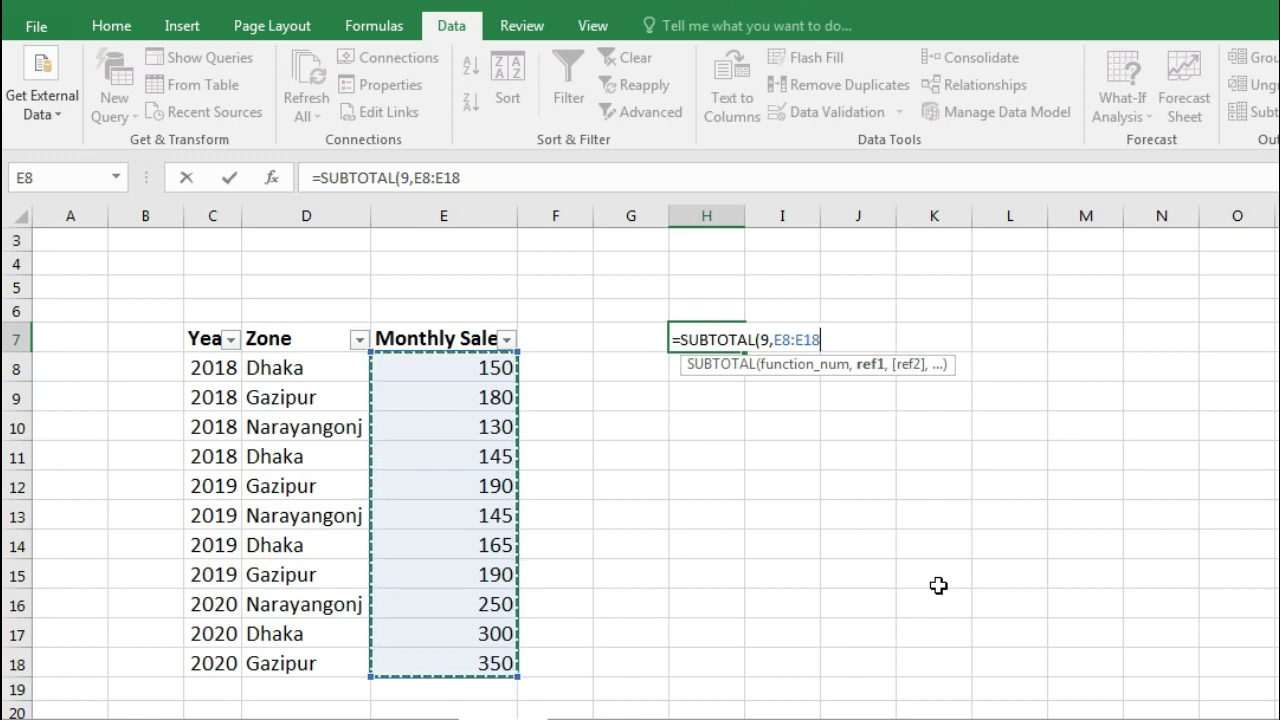
type(")")
key("Return")
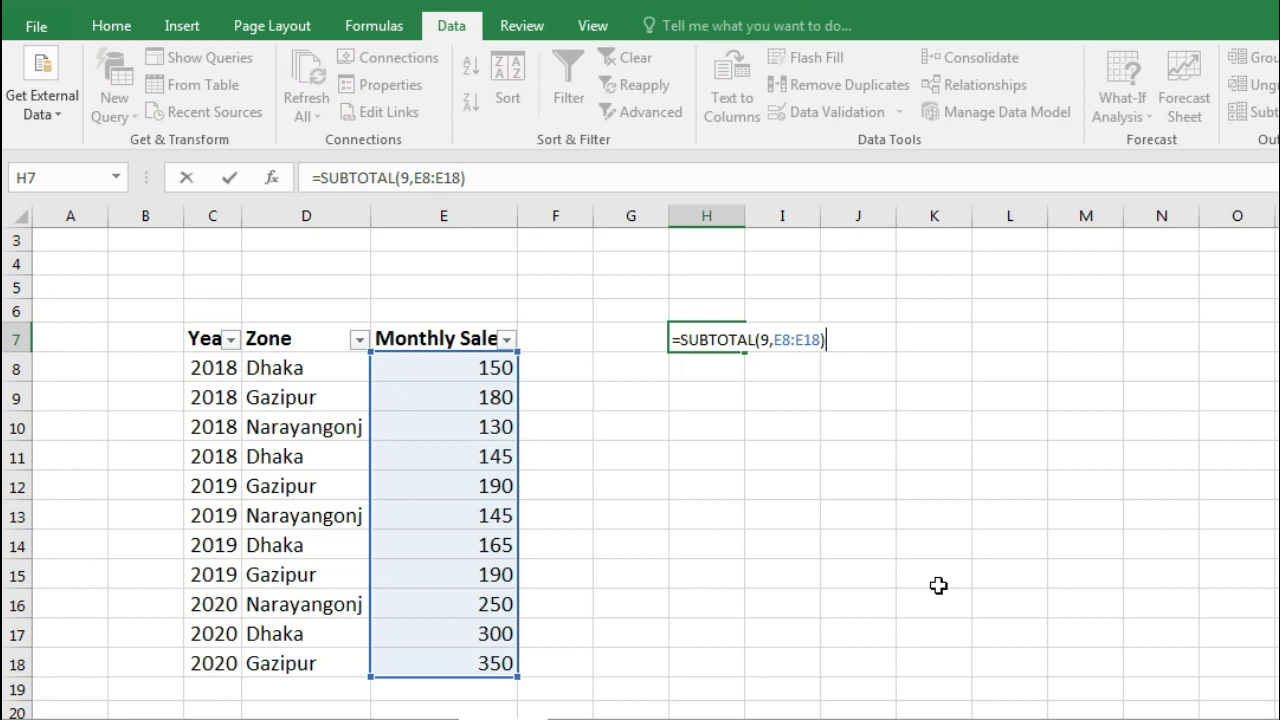
key("Return")
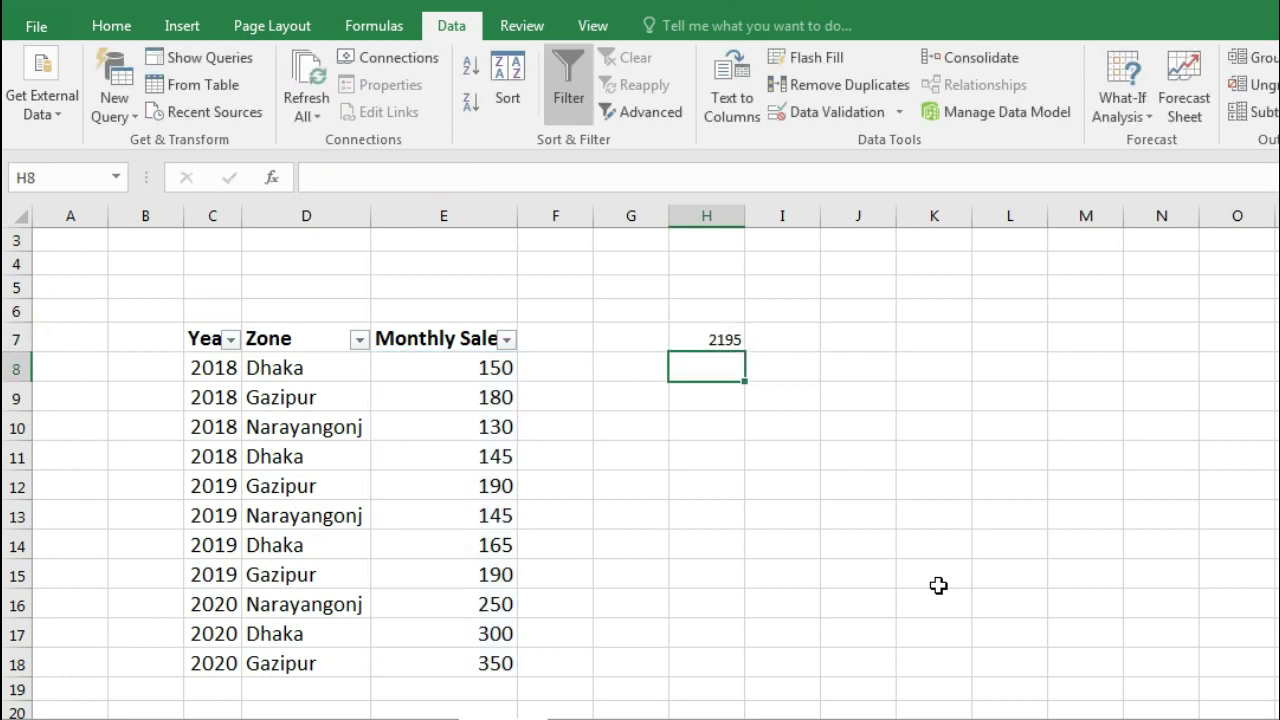
Step: Label G7 'Subtotal' in bold and autofit column G
left_click(634, 345)
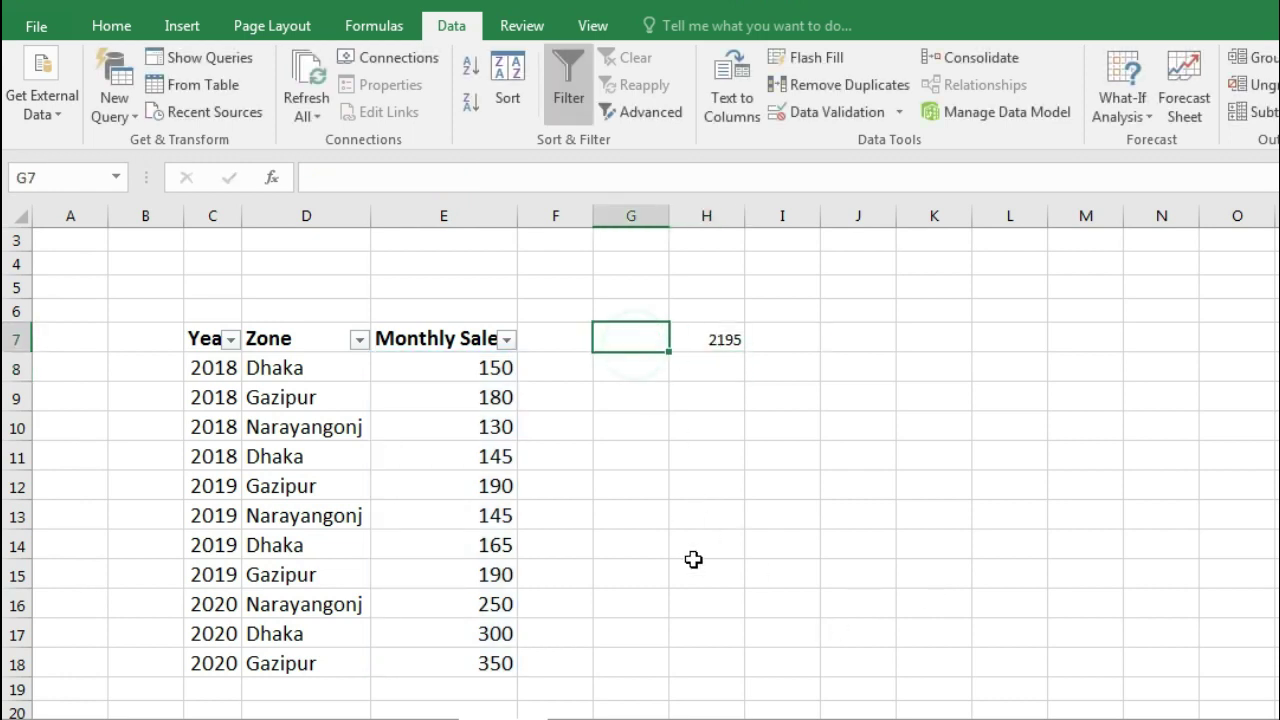
type("Subtotal")
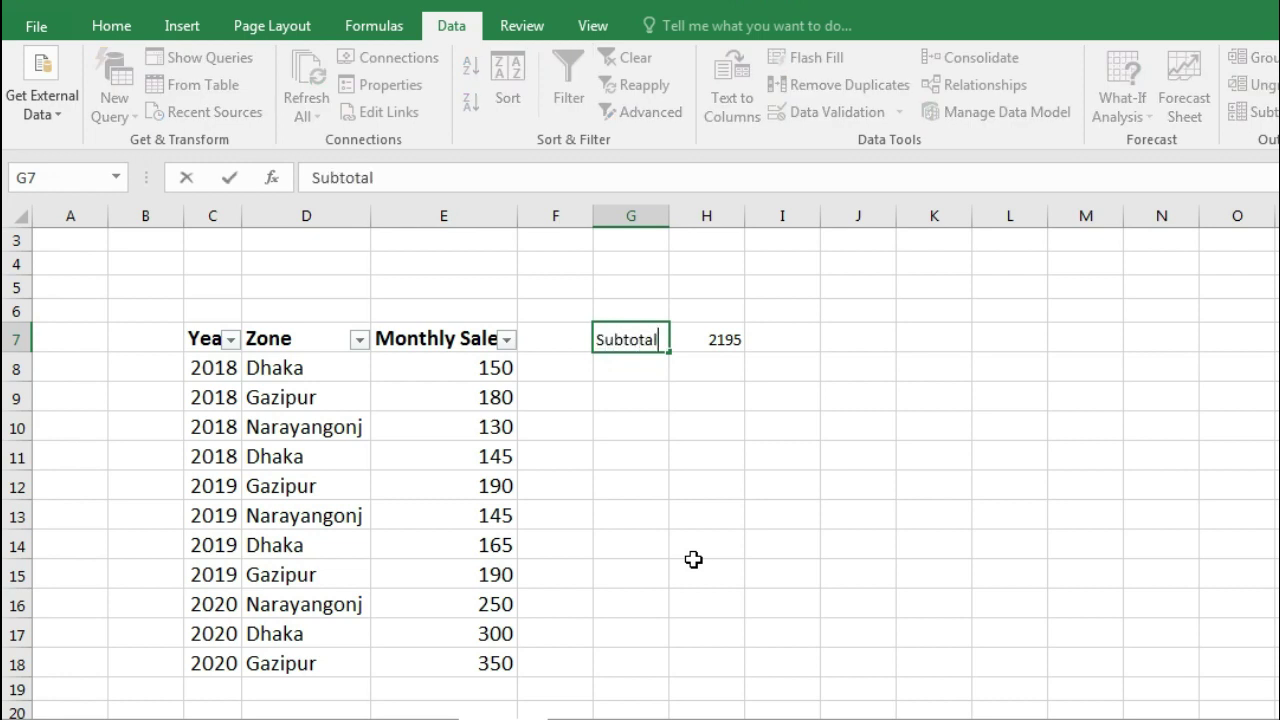
left_click(754, 450)
double_click(669, 216)
left_click(800, 393)
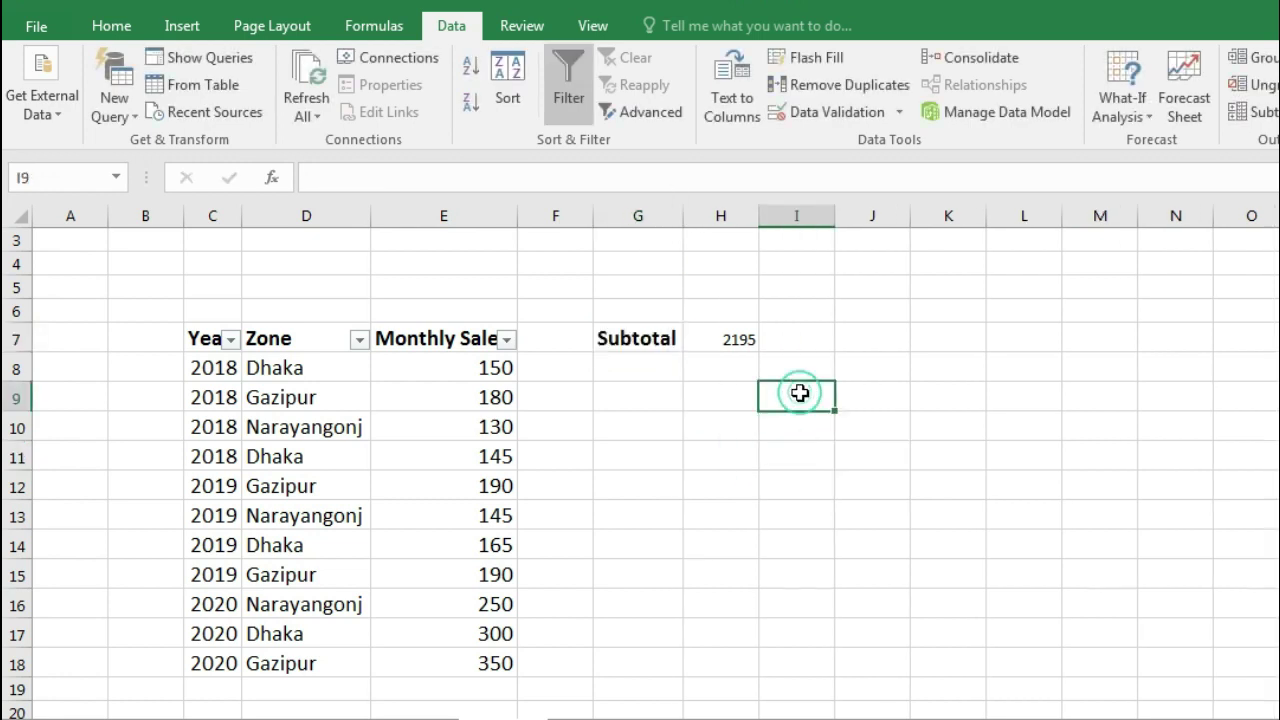
left_click(705, 338)
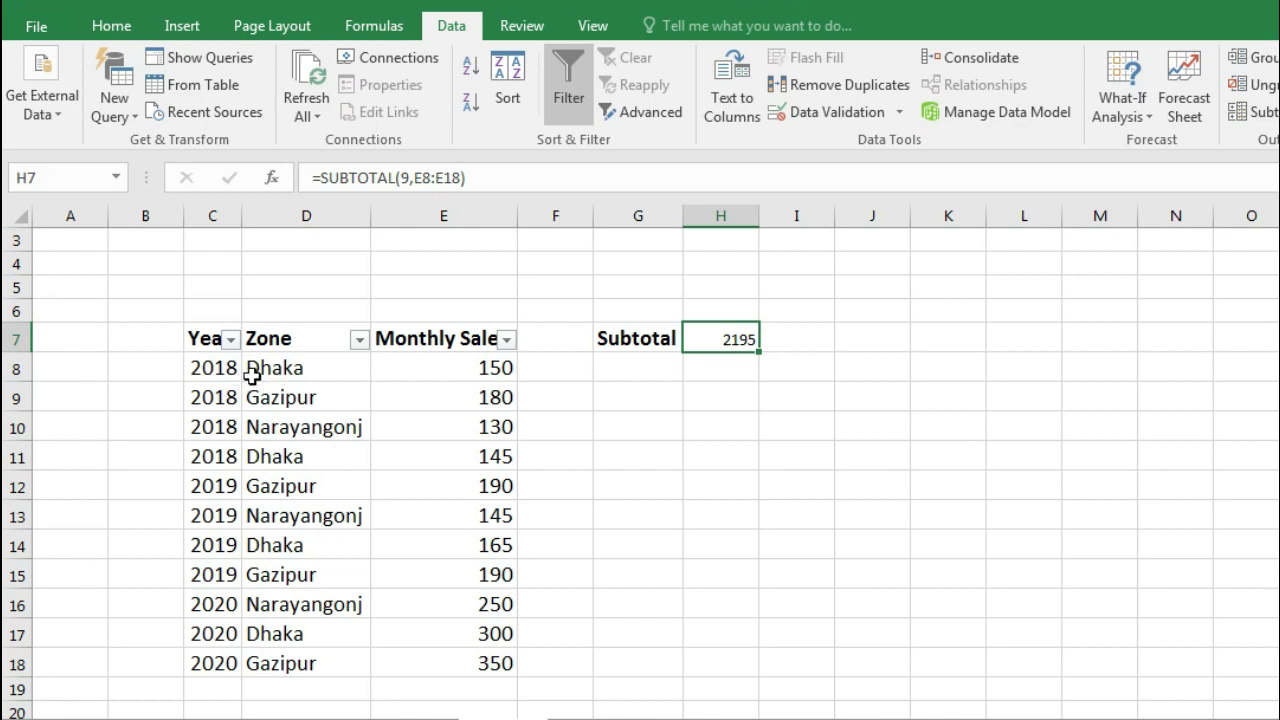
Step: Bring up the Year filter choices again
left_click(230, 339)
left_click(231, 343)
left_click(230, 341)
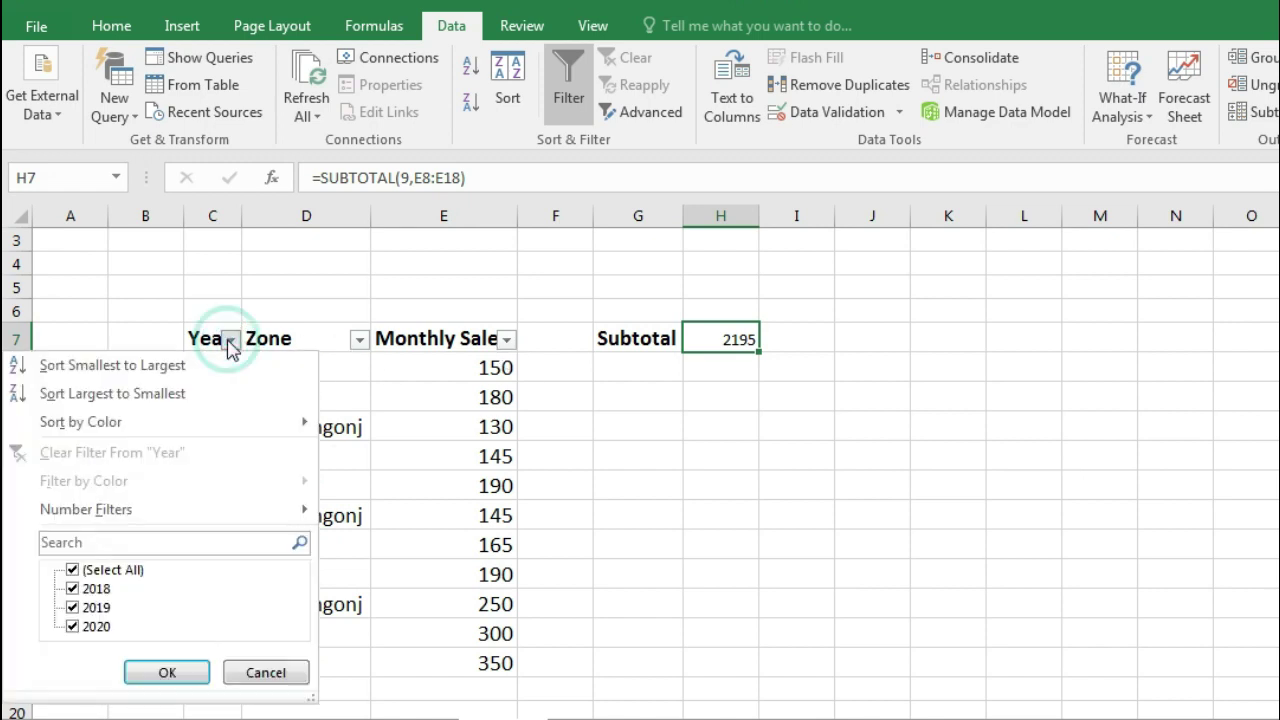
Step: Filter Year to 2018 (subtotal 605), then to 2019 (subtotal 690)
left_click(73, 607)
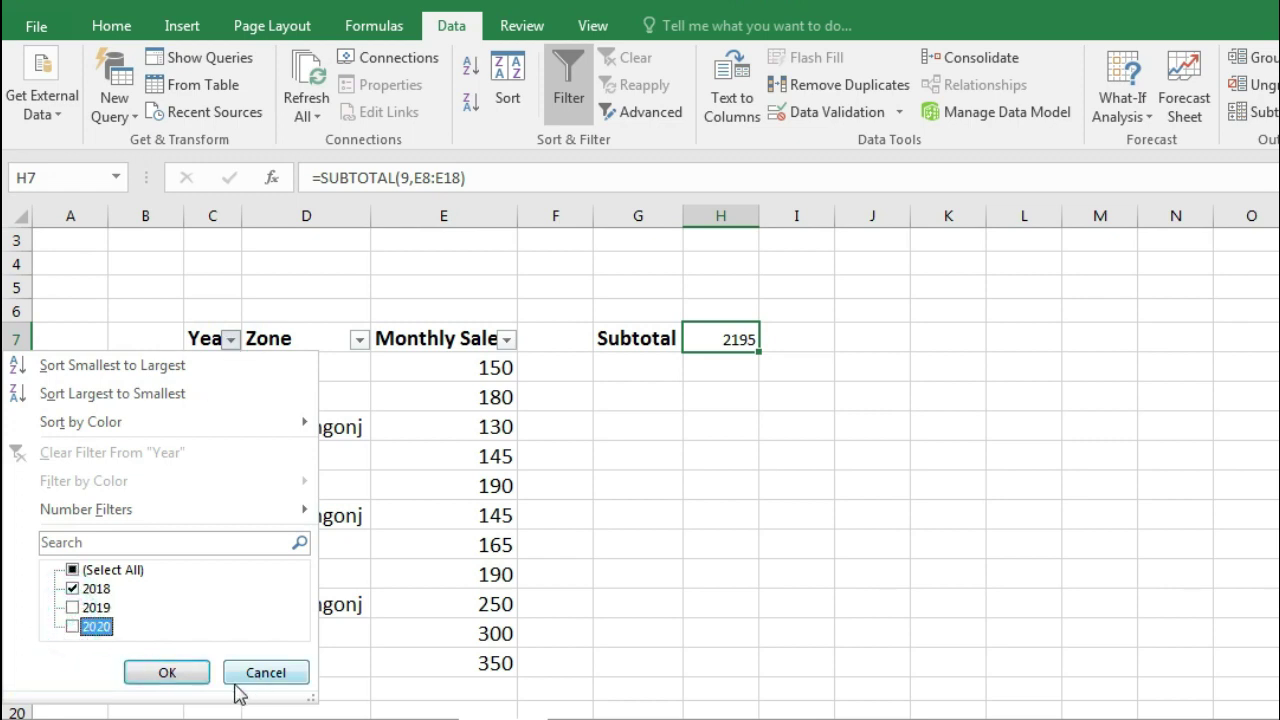
left_click(177, 673)
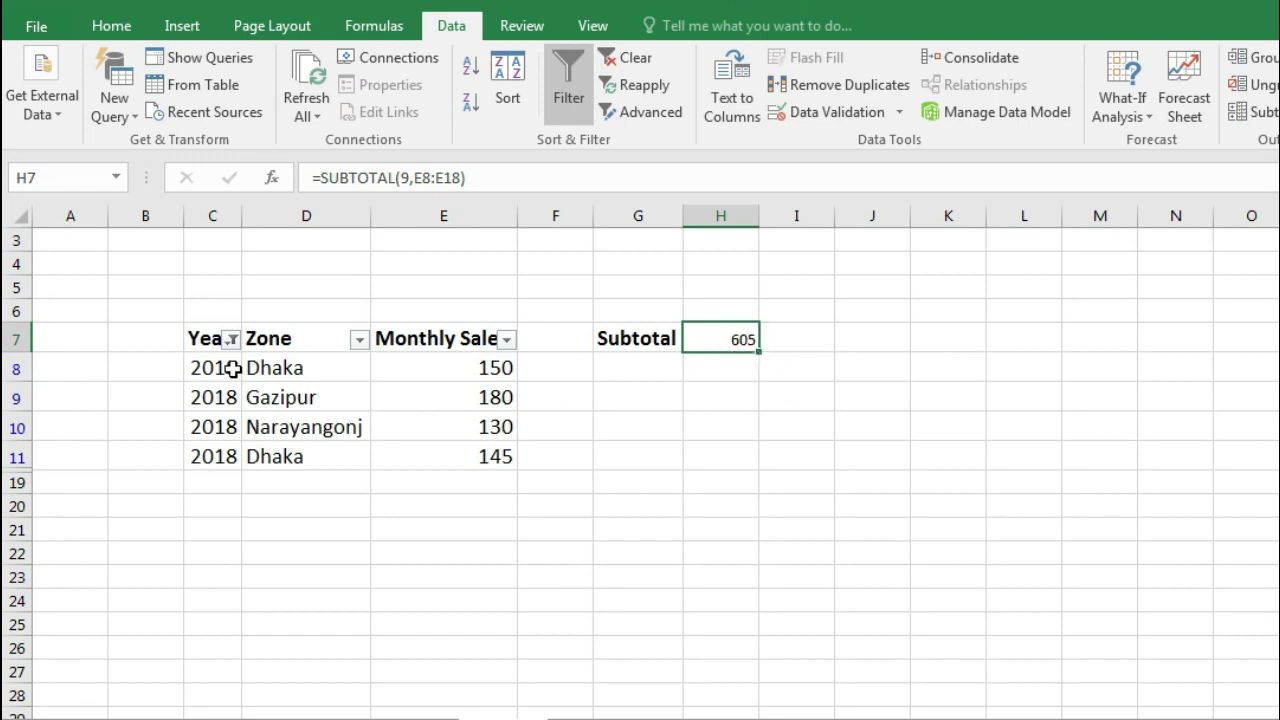
left_click(231, 339)
left_click(72, 607)
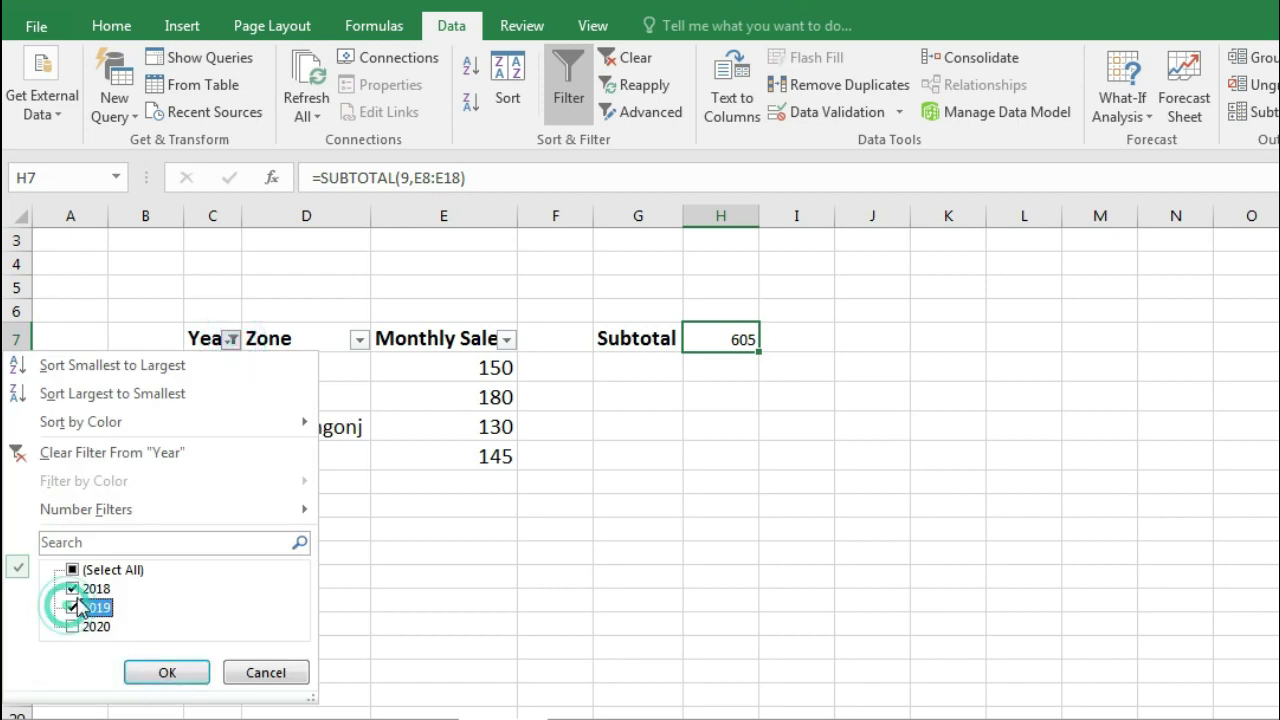
left_click(72, 588)
left_click(176, 677)
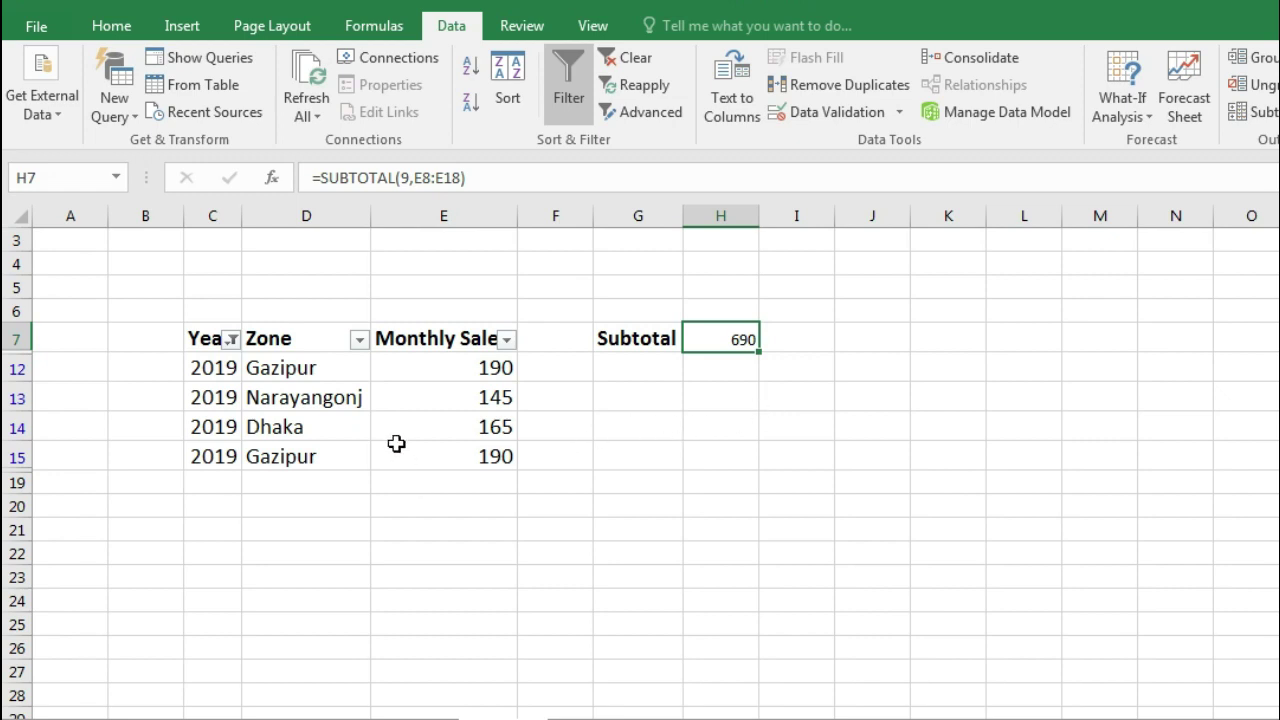
Step: Select all years in the Year filter so every row shows again
left_click(231, 339)
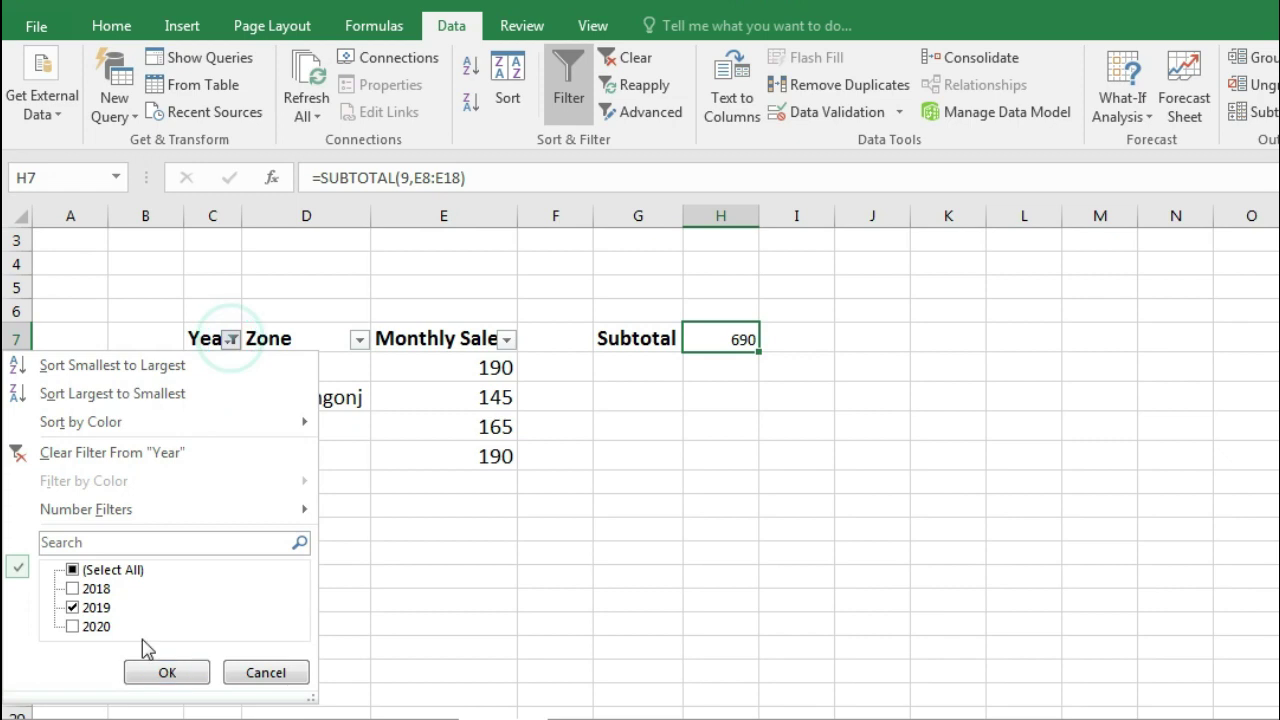
left_click(72, 569)
left_click(167, 672)
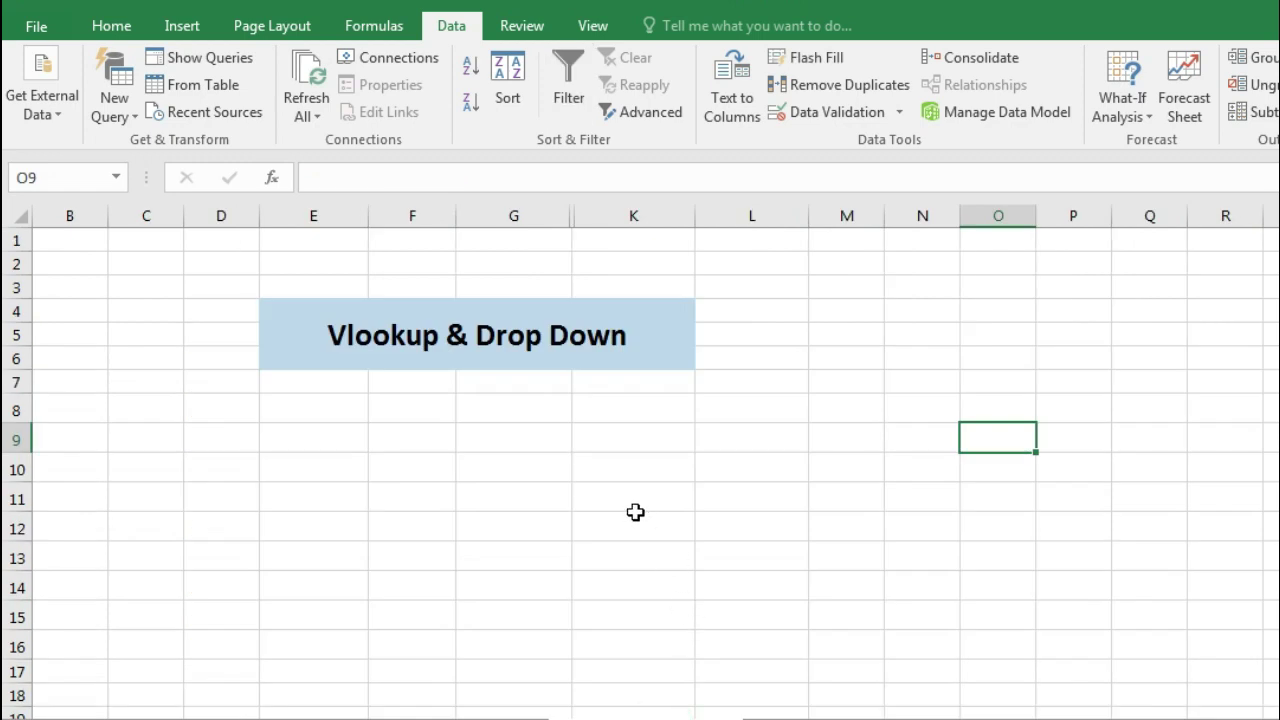
Step: Copy the Year, Zone, Monthly Sales headers from the Subtotal sheet to E8 on Vlookup & Drop Down
left_click(617, 500)
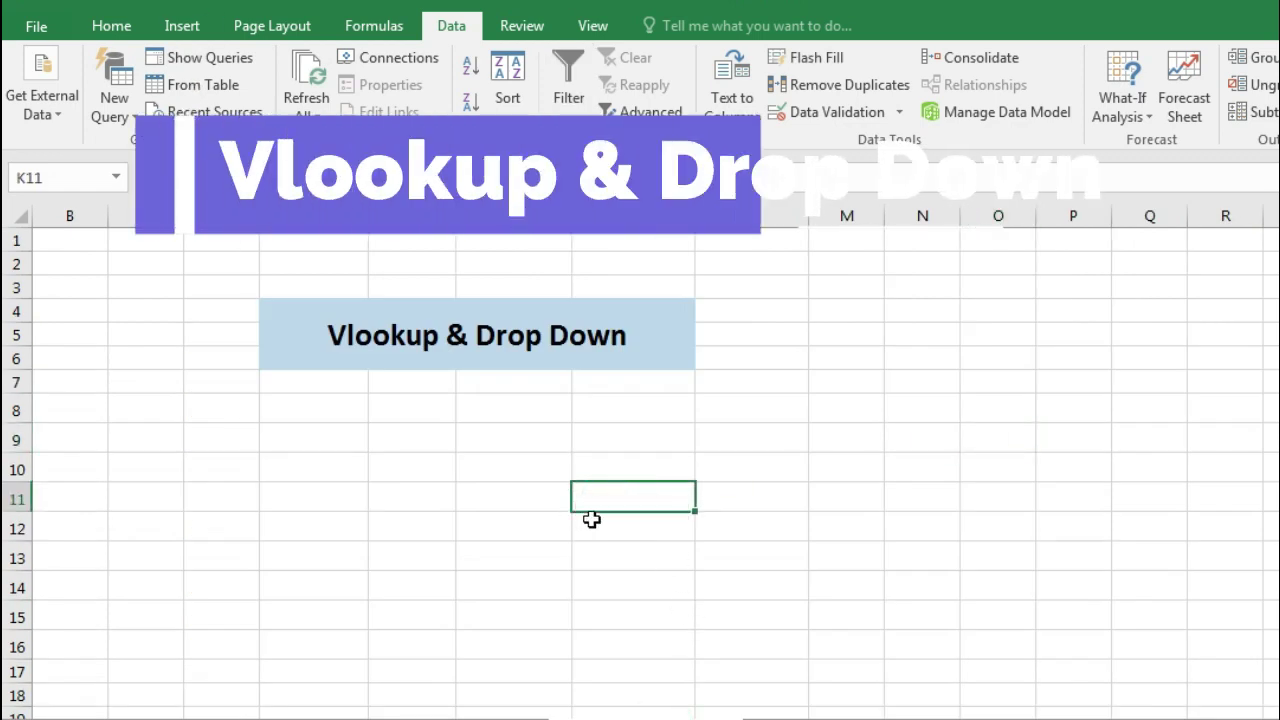
left_click(385, 428)
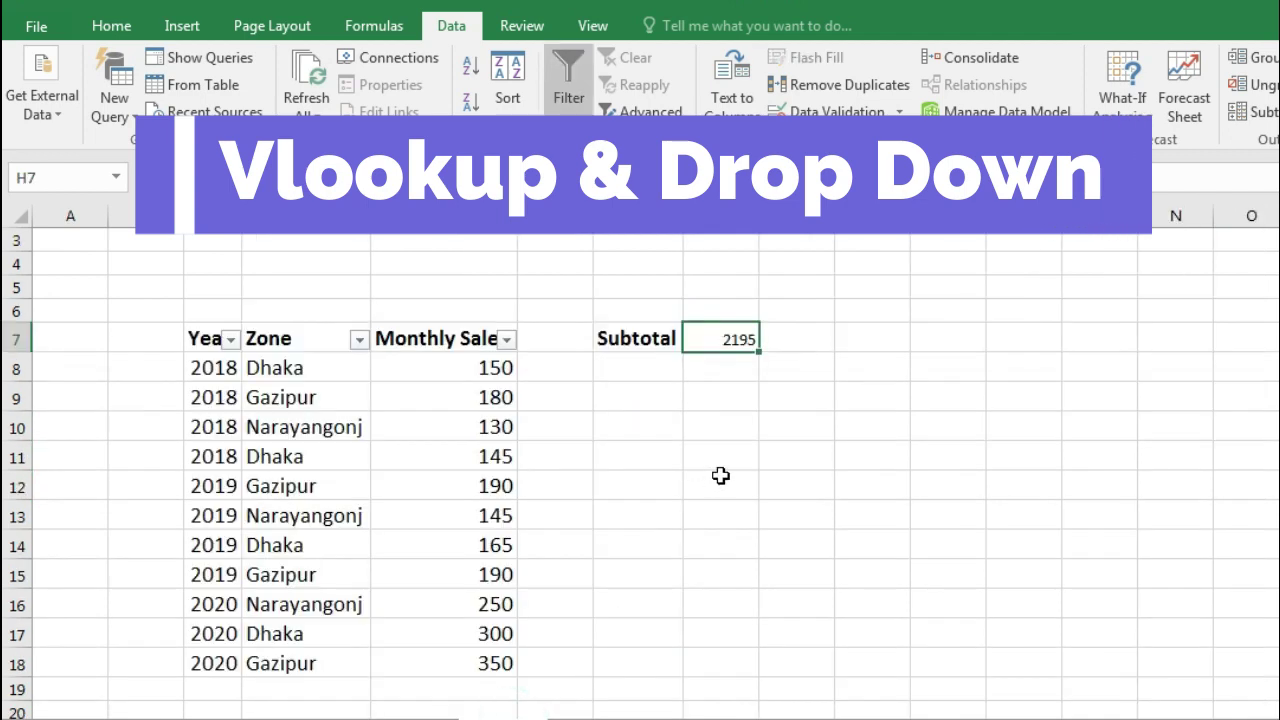
left_click(720, 478)
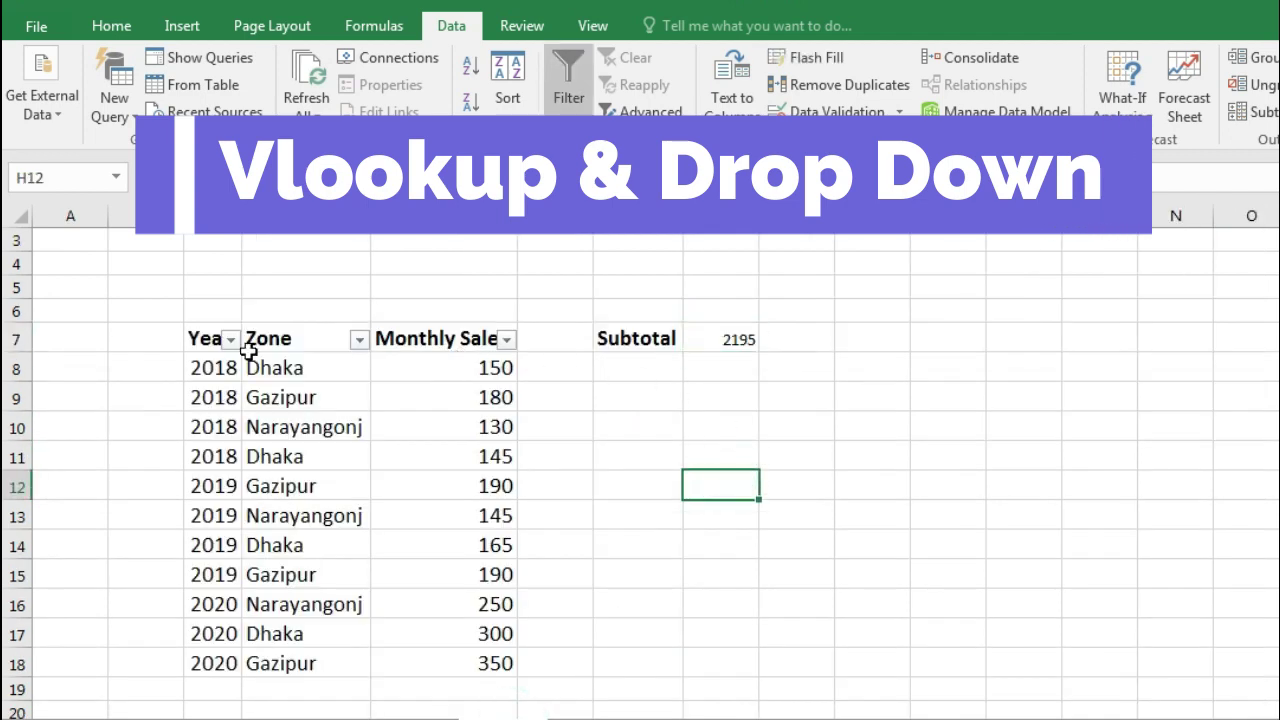
left_click_drag(195, 322, 423, 323)
right_click(423, 323)
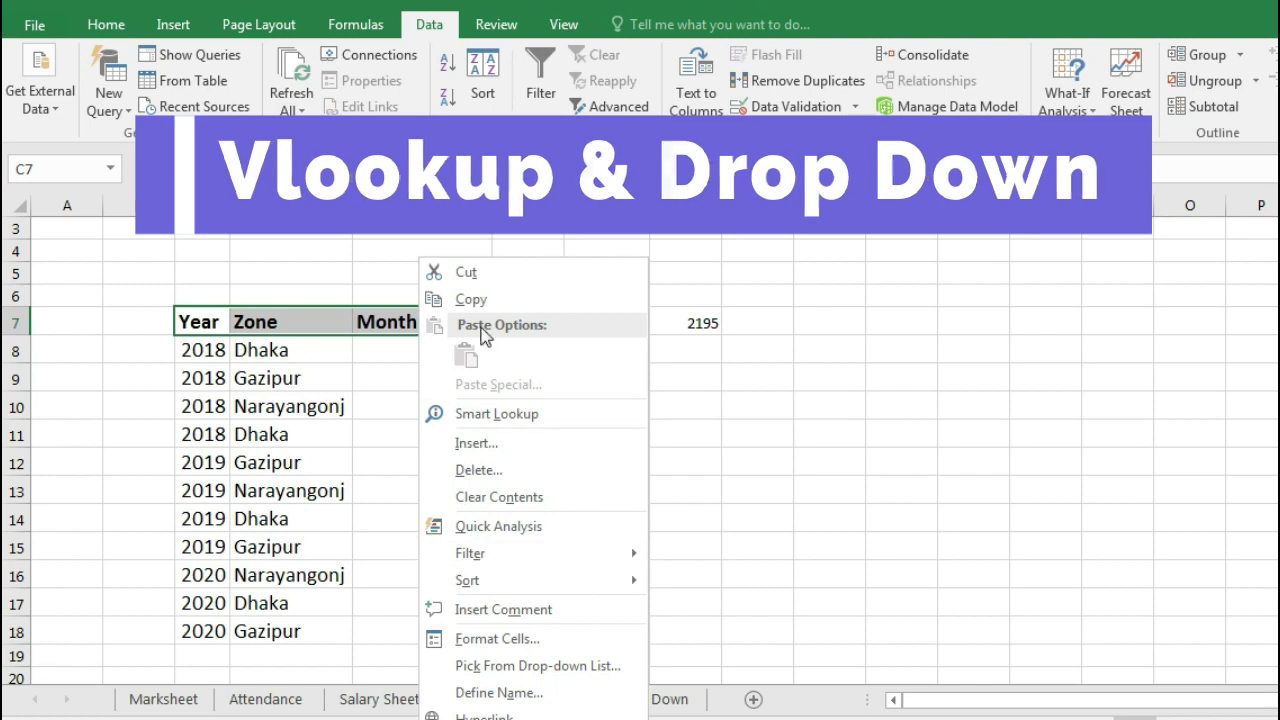
left_click(472, 298)
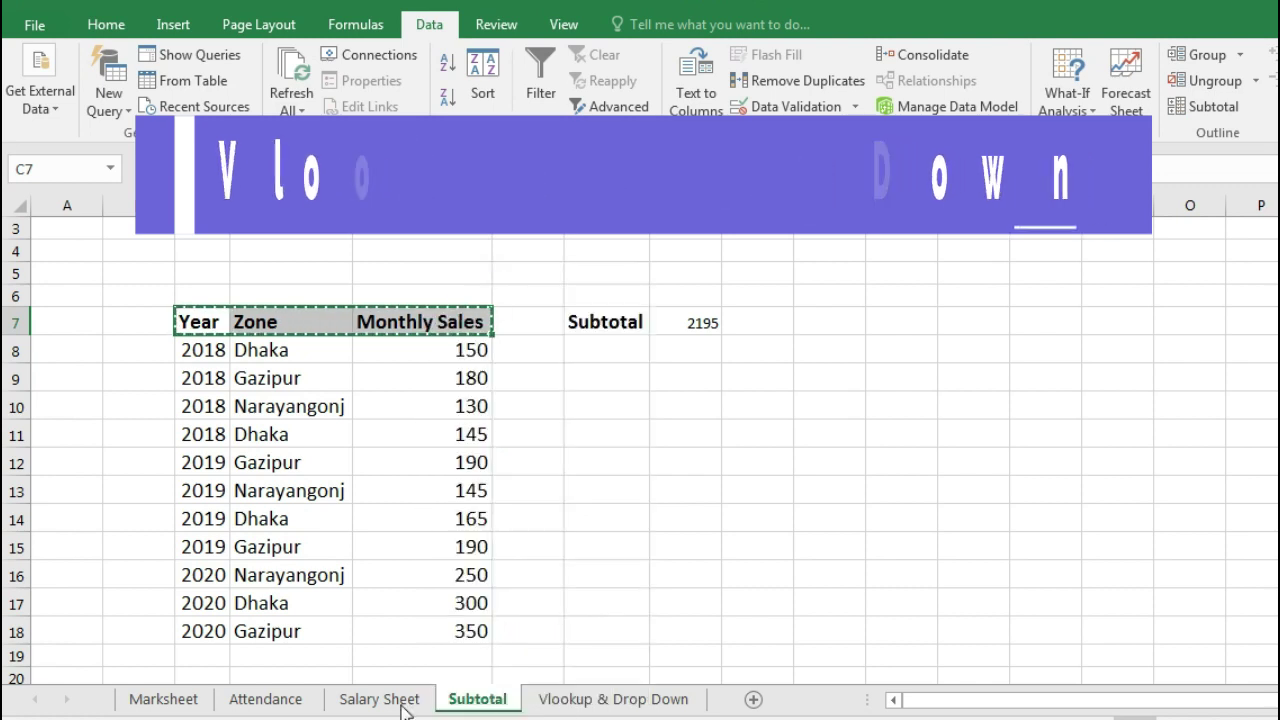
left_click(634, 699)
left_click(312, 397)
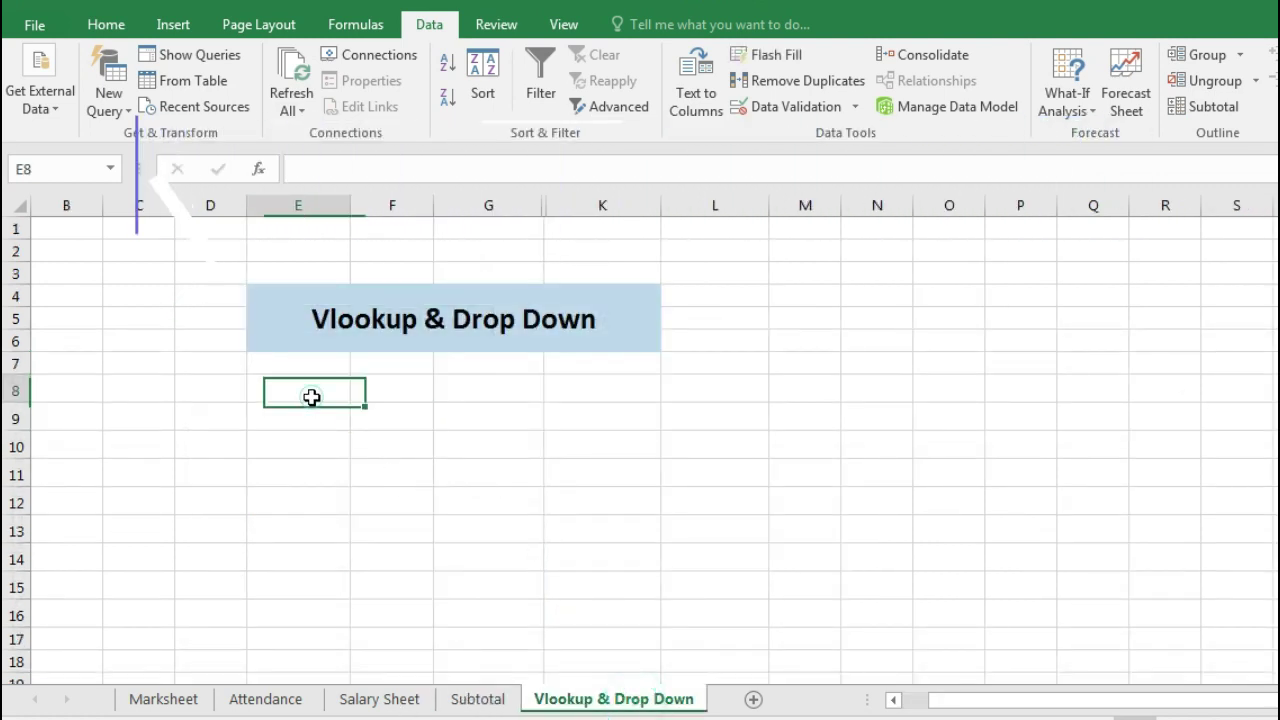
right_click(312, 397)
left_click(352, 356)
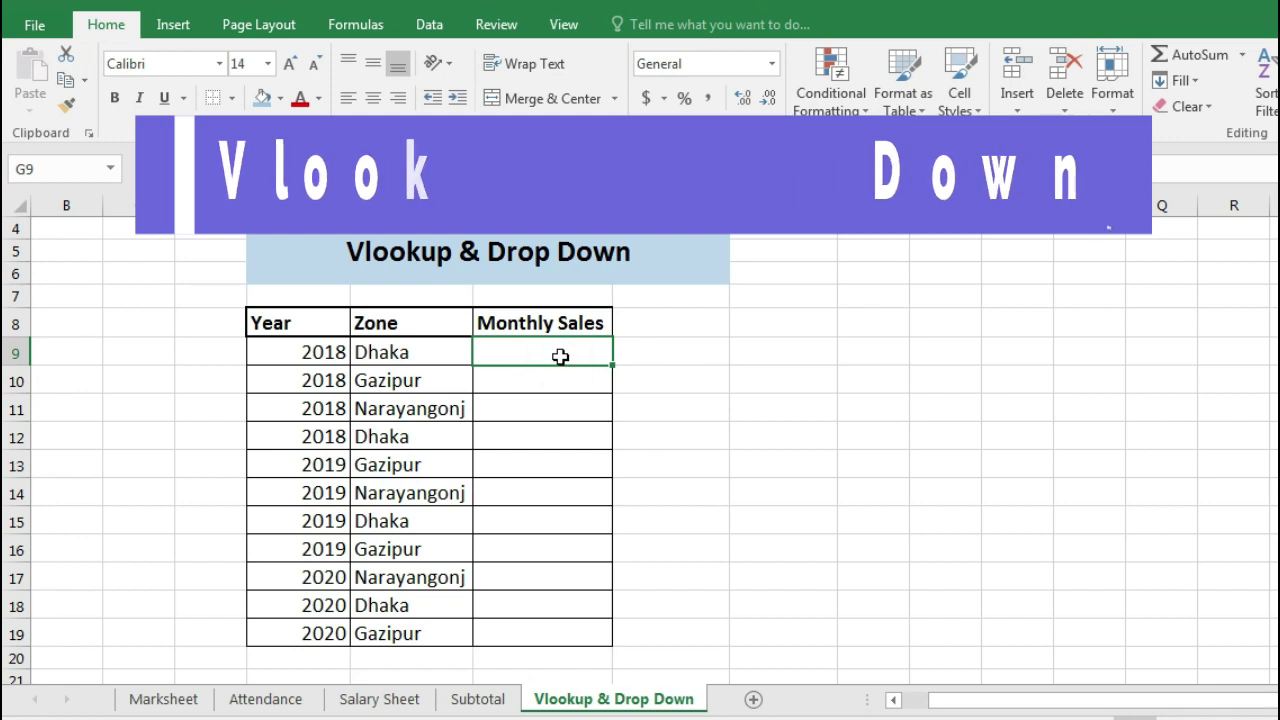
Step: Return to the Vlookup & Drop Down sheet and select G9, the first Monthly Sales cell
left_click(477, 698)
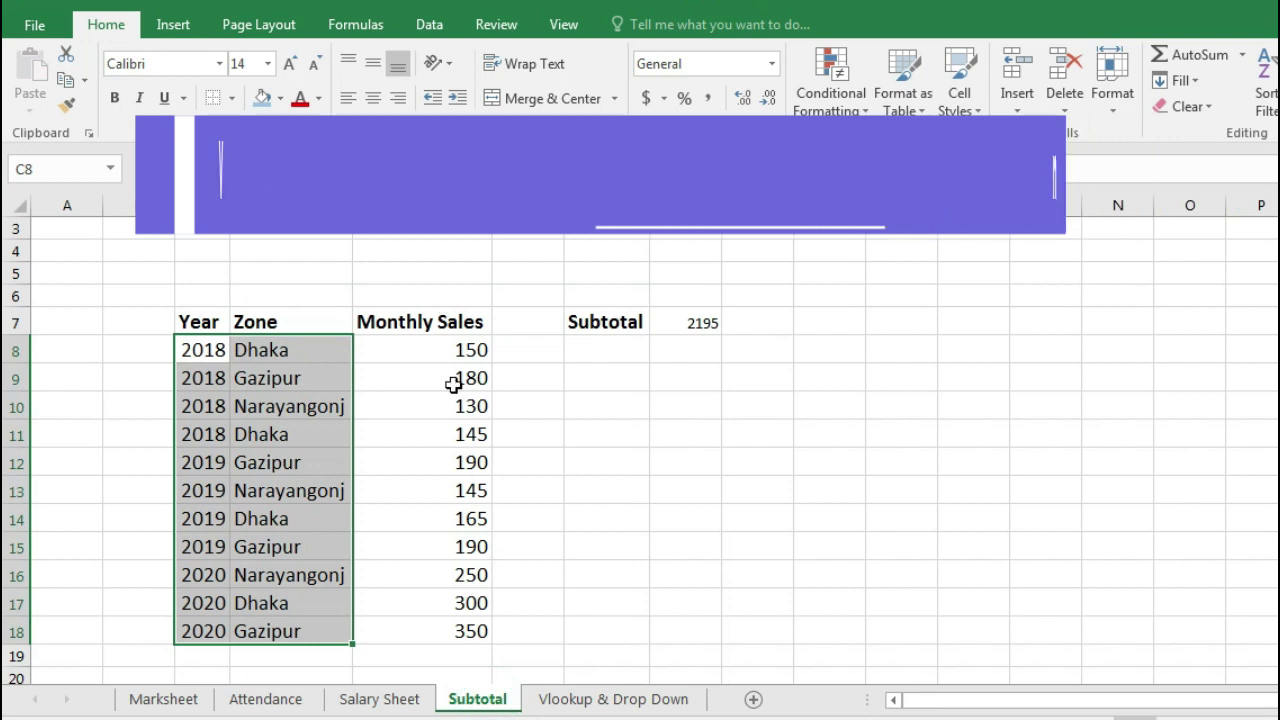
left_click(595, 697)
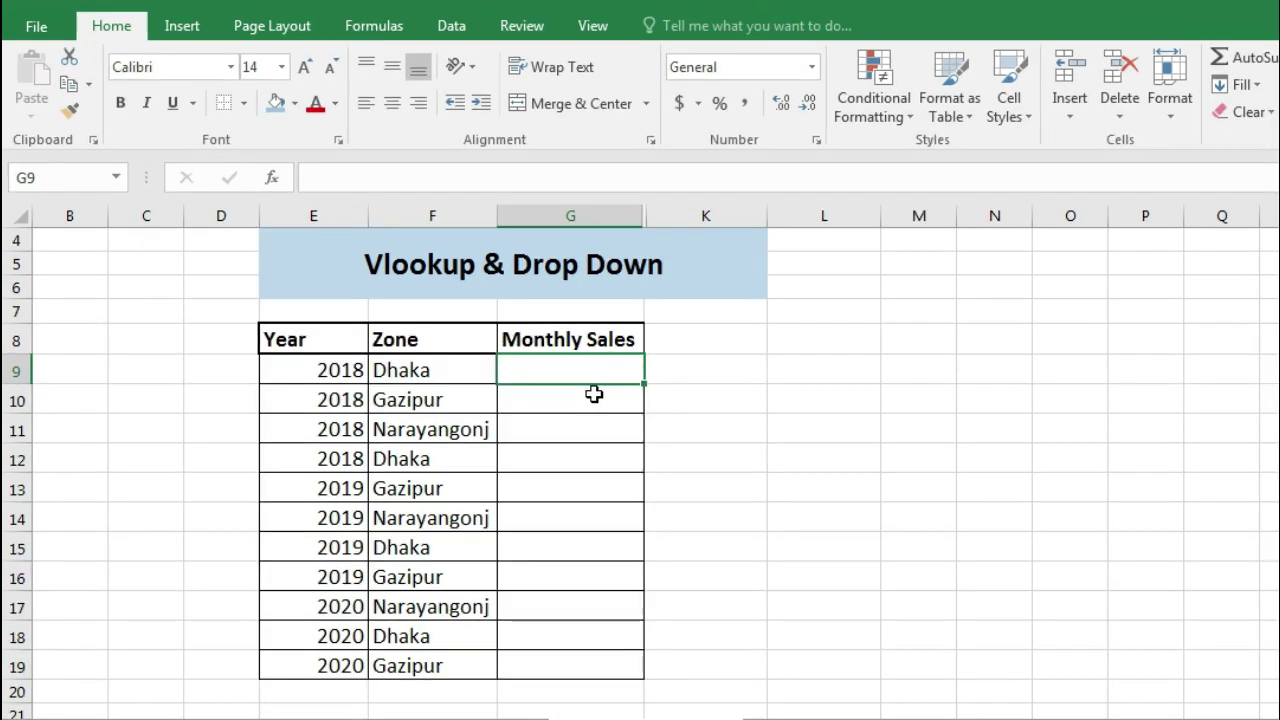
left_click(583, 372)
Step: Insert =VLOOKUP() into G9 by choosing VLOOKUP from the All functions list
type("=")
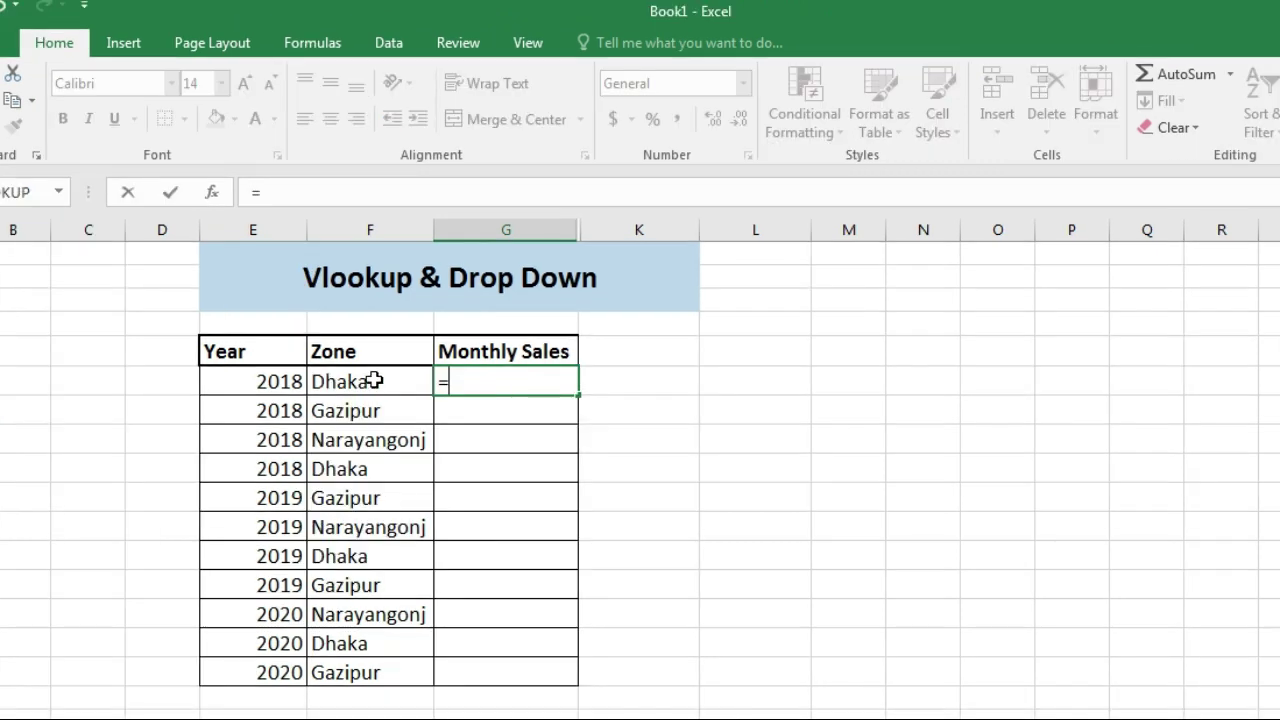
left_click(216, 197)
mouse_move(710, 298)
left_mouse_down()
mouse_move(860, 310)
mouse_move(1107, 240)
left_mouse_up()
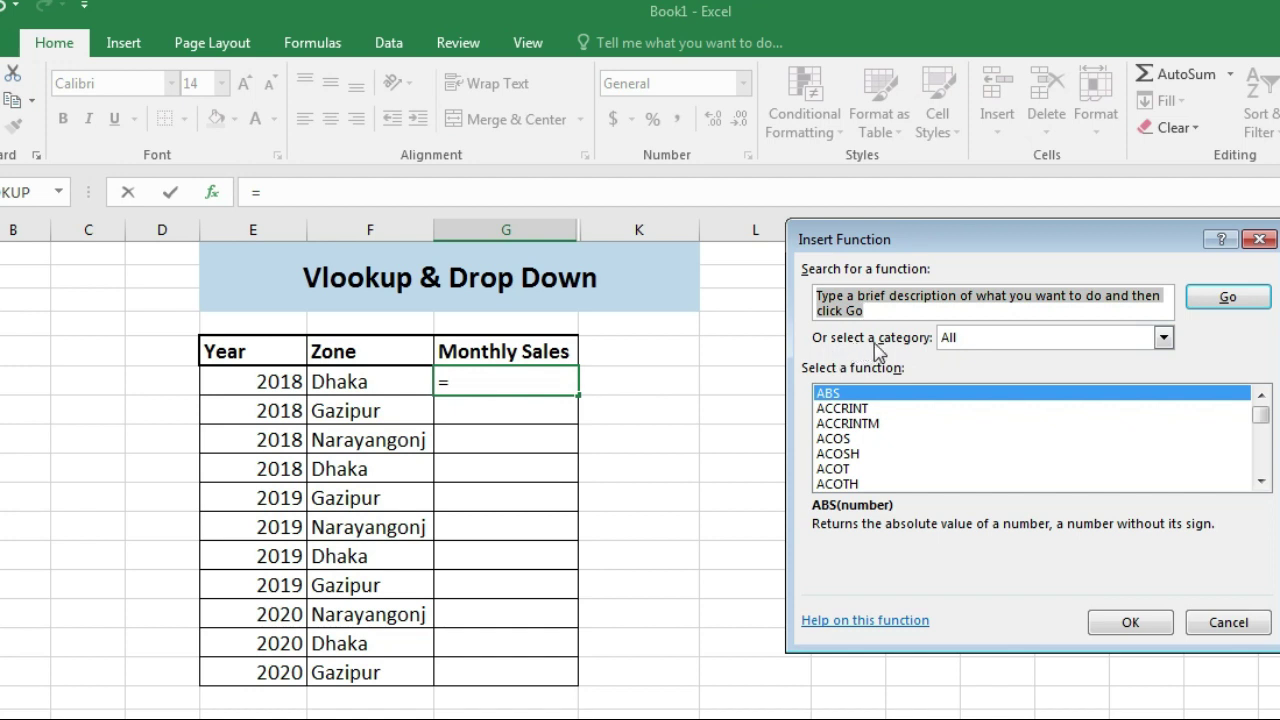
left_click(1164, 340)
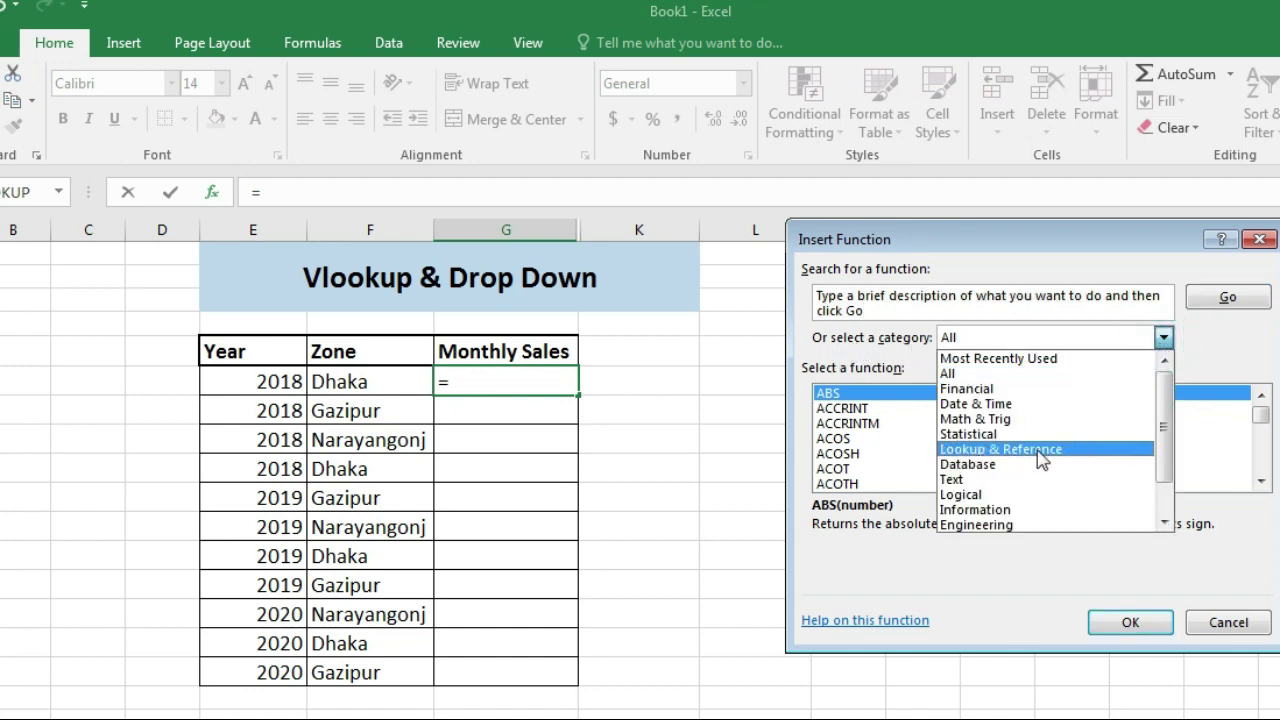
left_click(1068, 347)
left_click(1068, 347)
left_click(1234, 408)
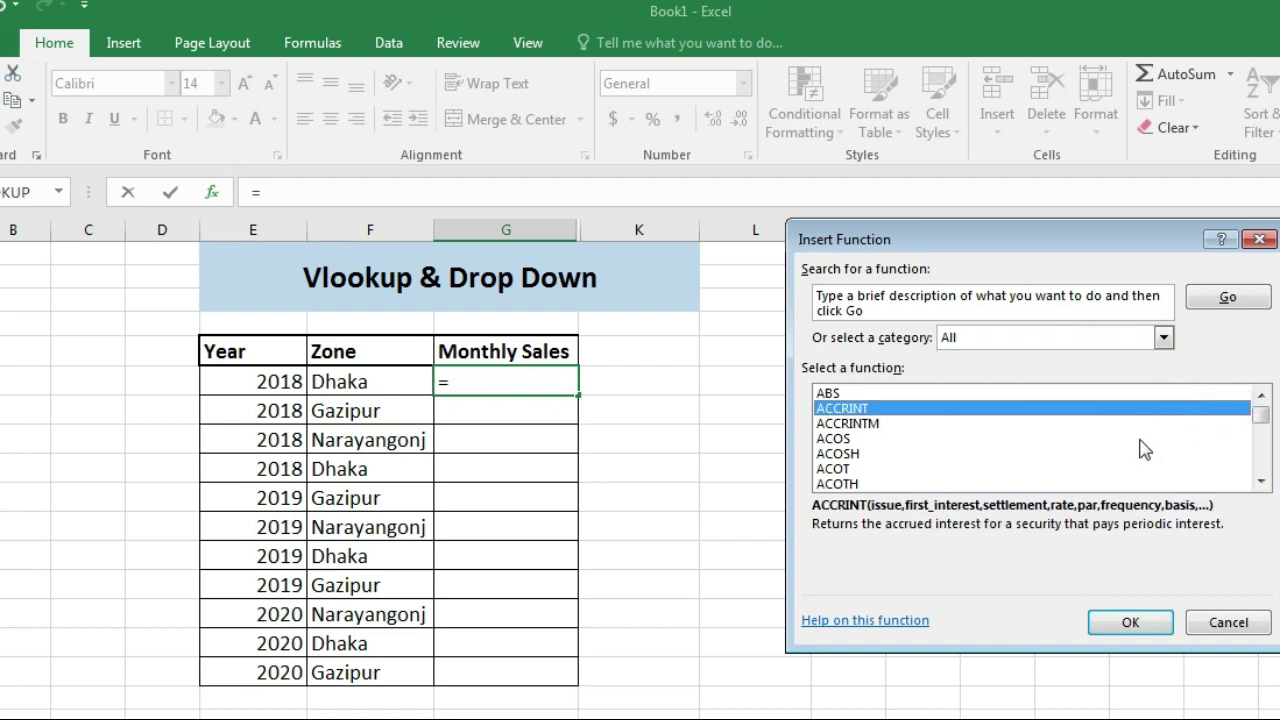
key("v")
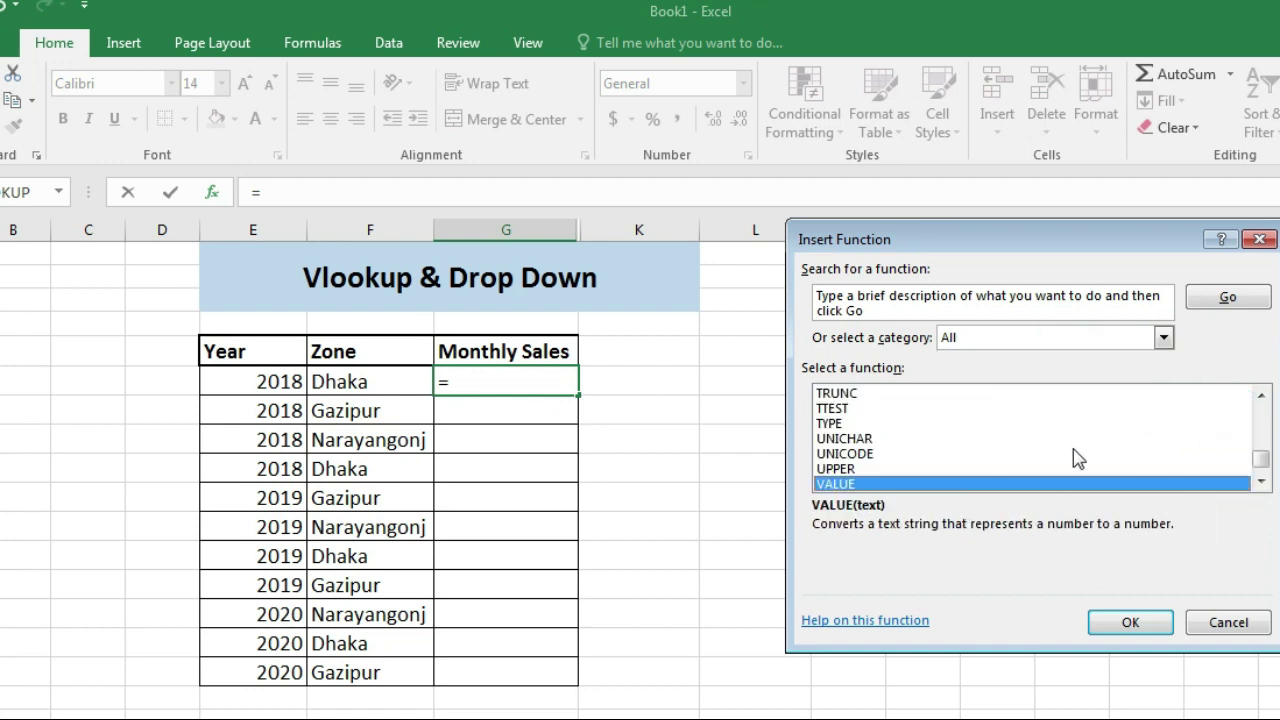
key("Down")
key("Down")
key("Down")
key("Down")
key("Down")
key("Down")
key("Down")
key("Down")
key("Down")
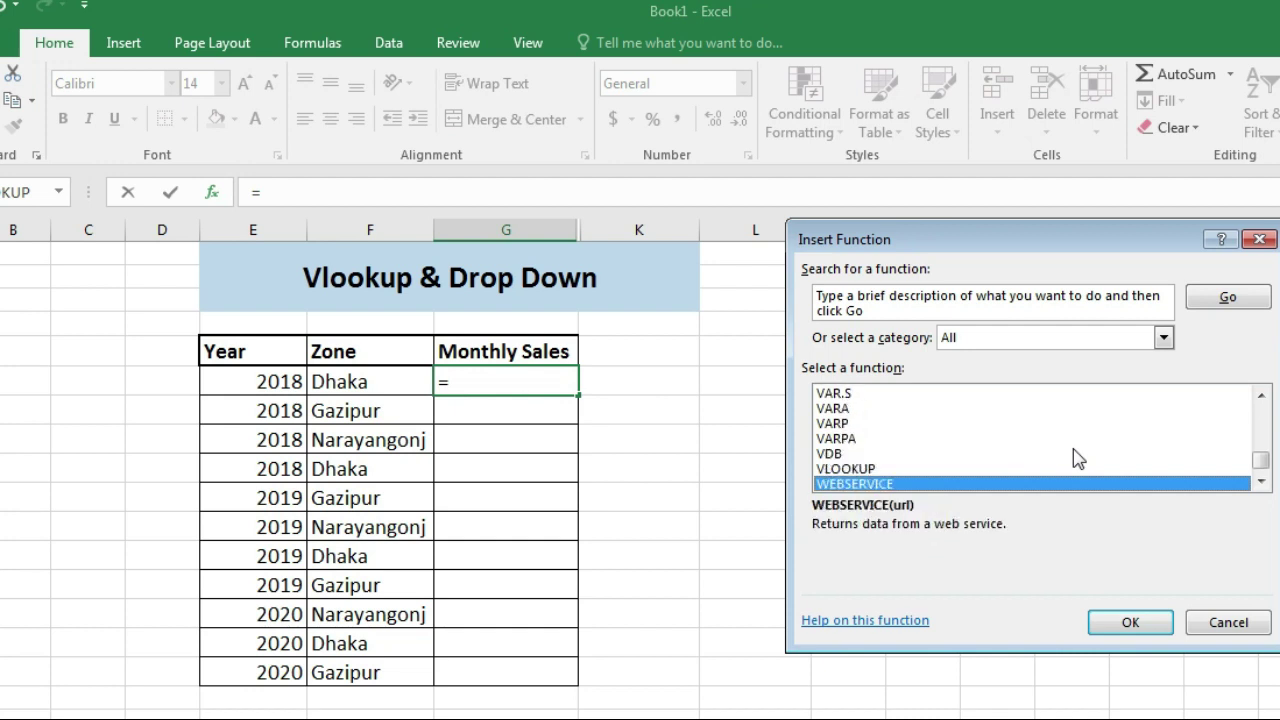
left_click(862, 468)
left_click(1137, 621)
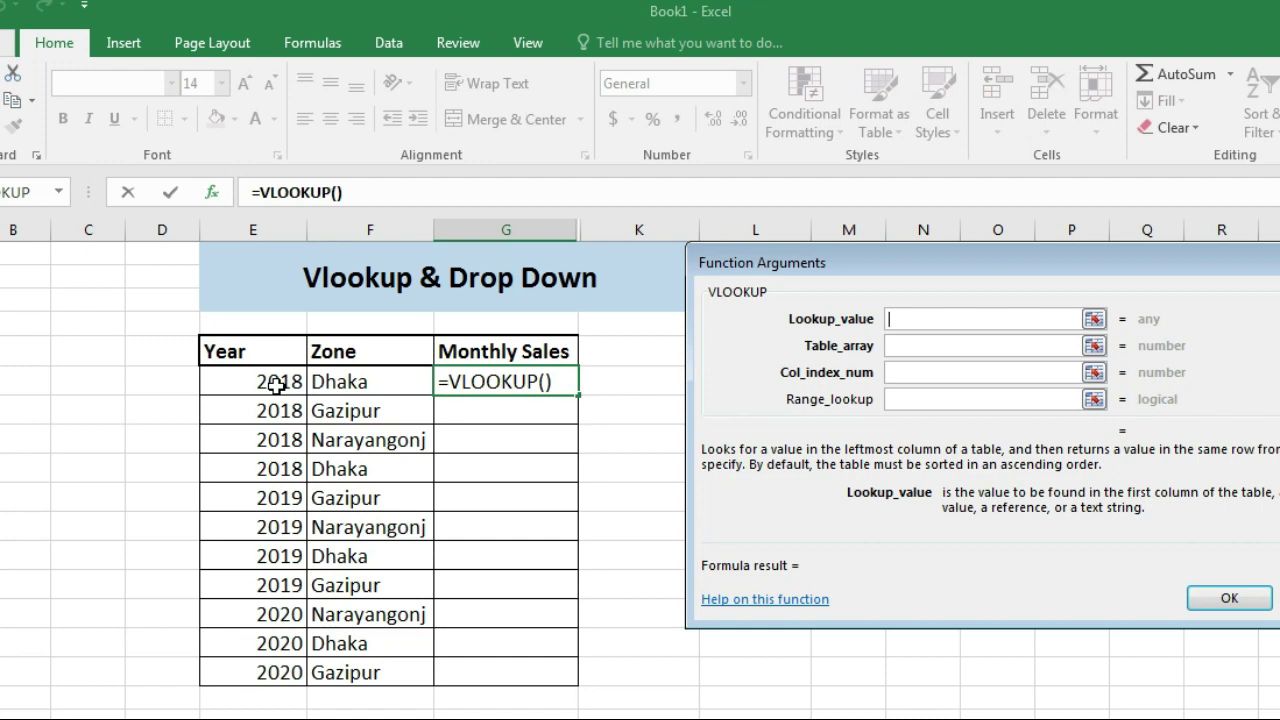
Step: Fill VLOOKUP with E9, Subtotal!C8:E18, column 3 and exact match 0, so G9 shows 150
left_click(277, 385)
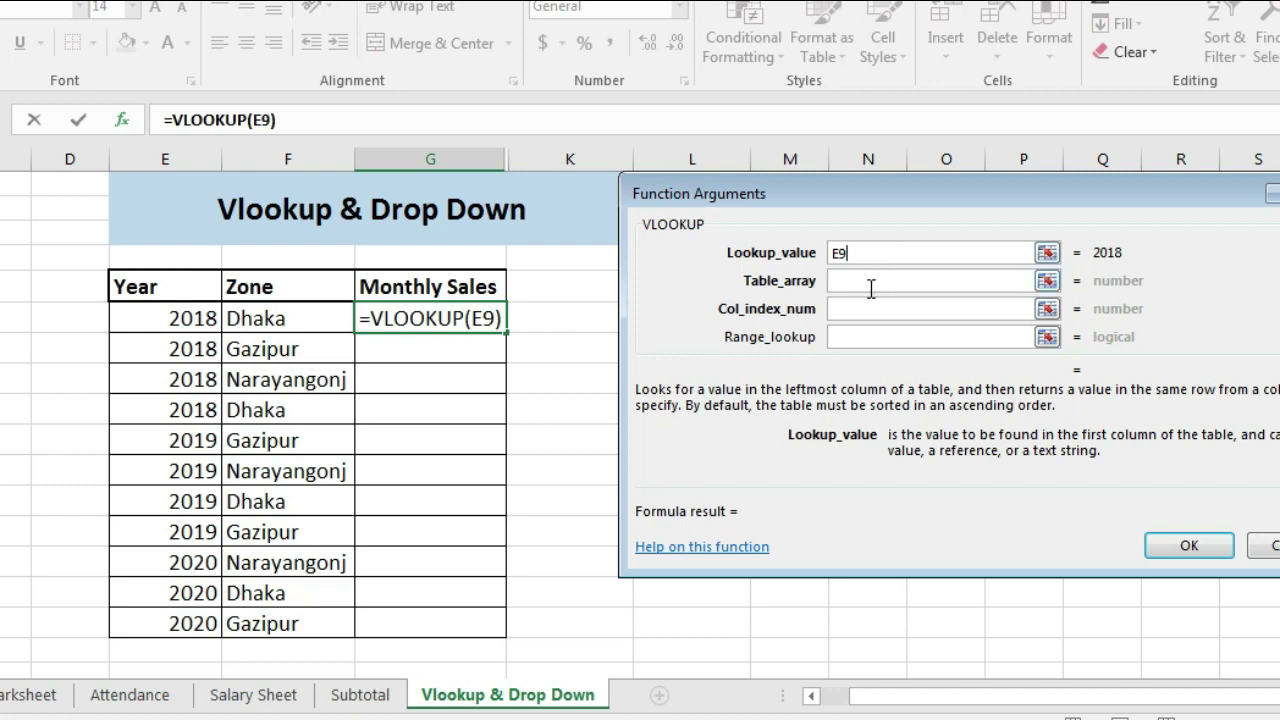
left_click(866, 284)
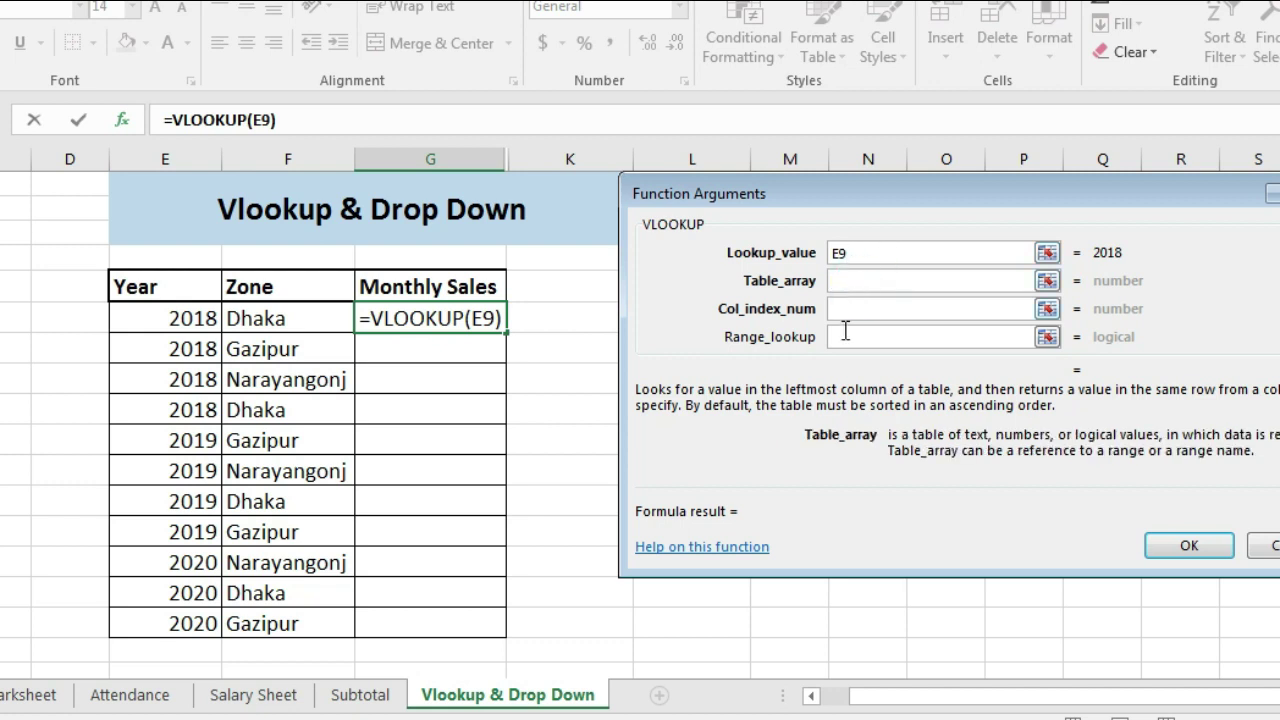
left_click(360, 695)
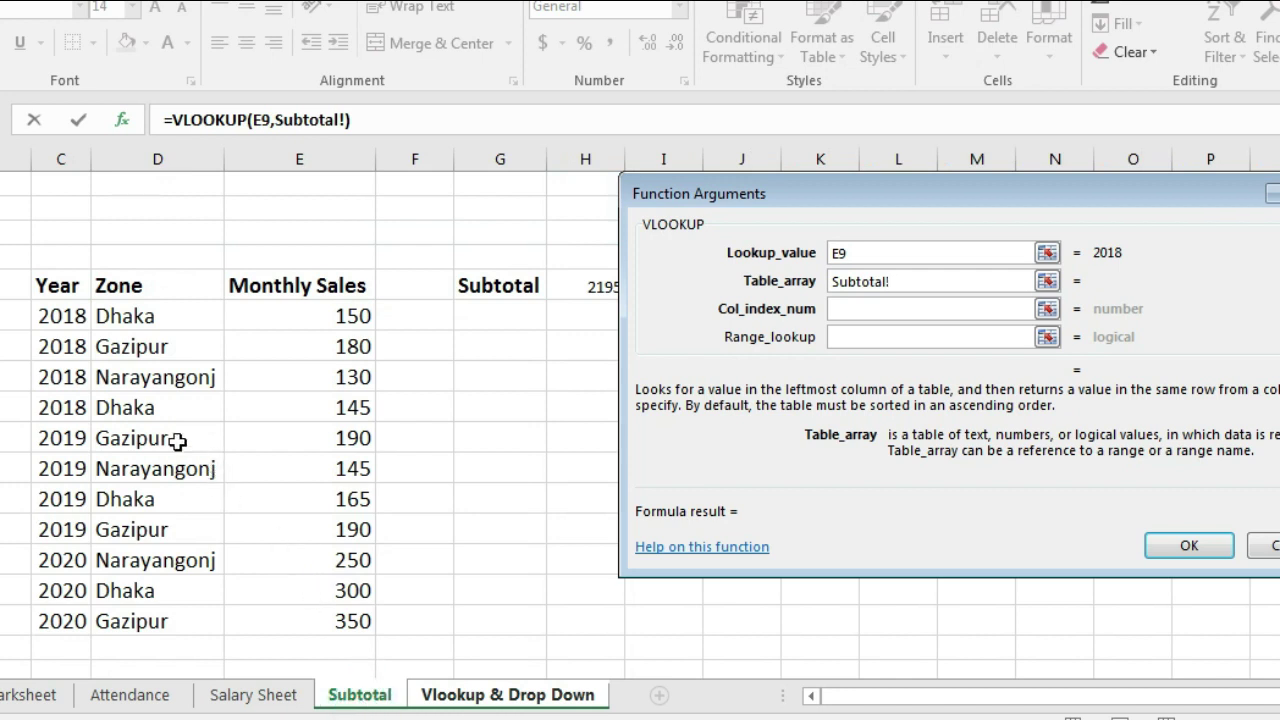
mouse_move(55, 320)
left_mouse_down()
mouse_move(143, 410)
mouse_move(300, 620)
left_mouse_up()
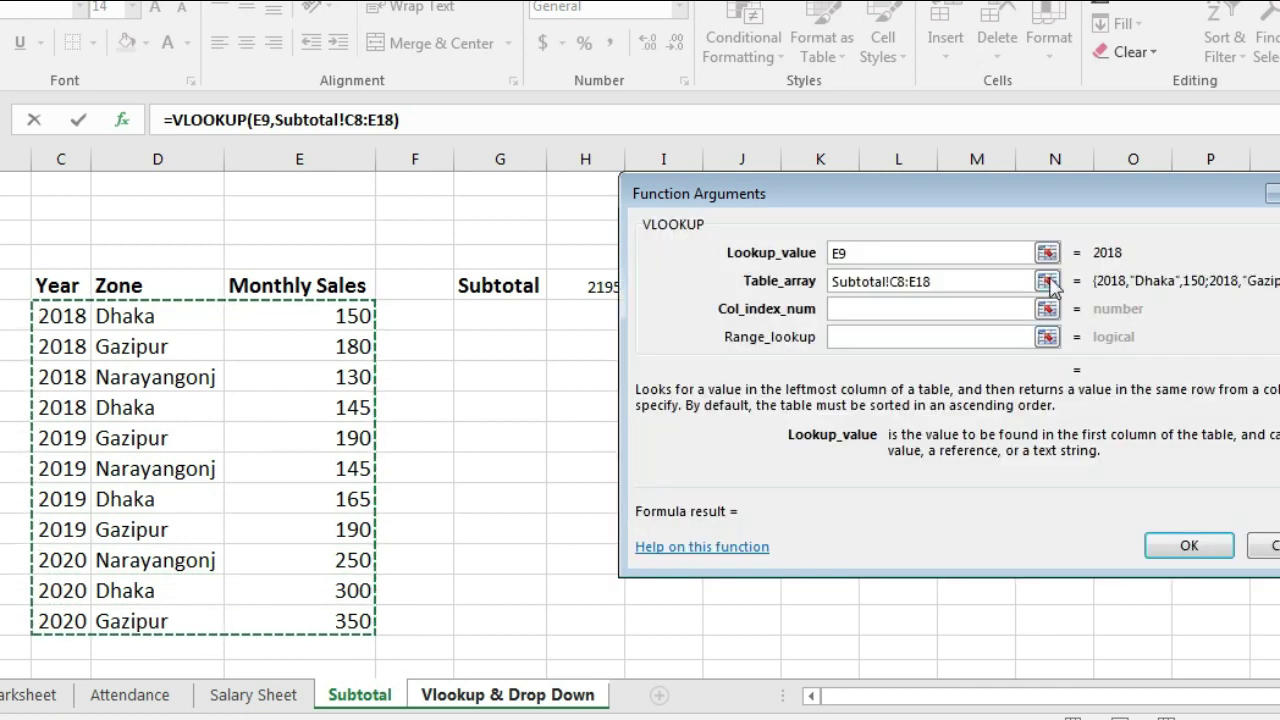
left_click(893, 309)
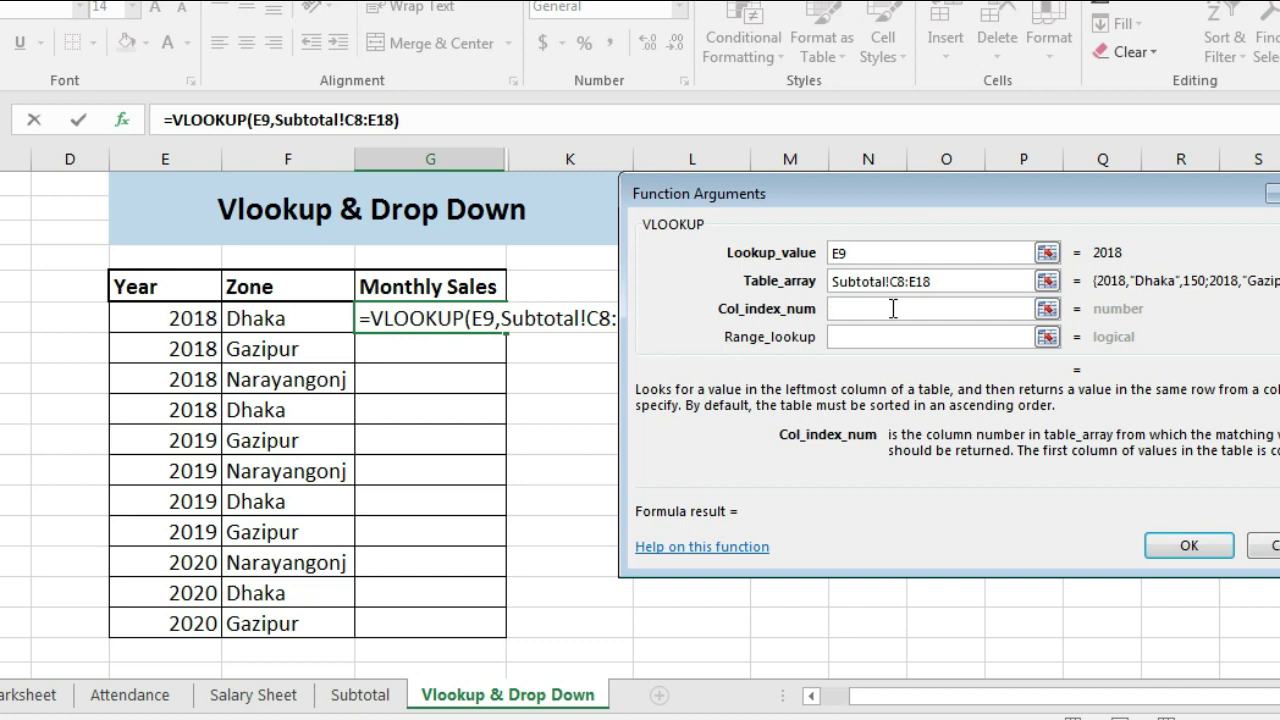
type("3")
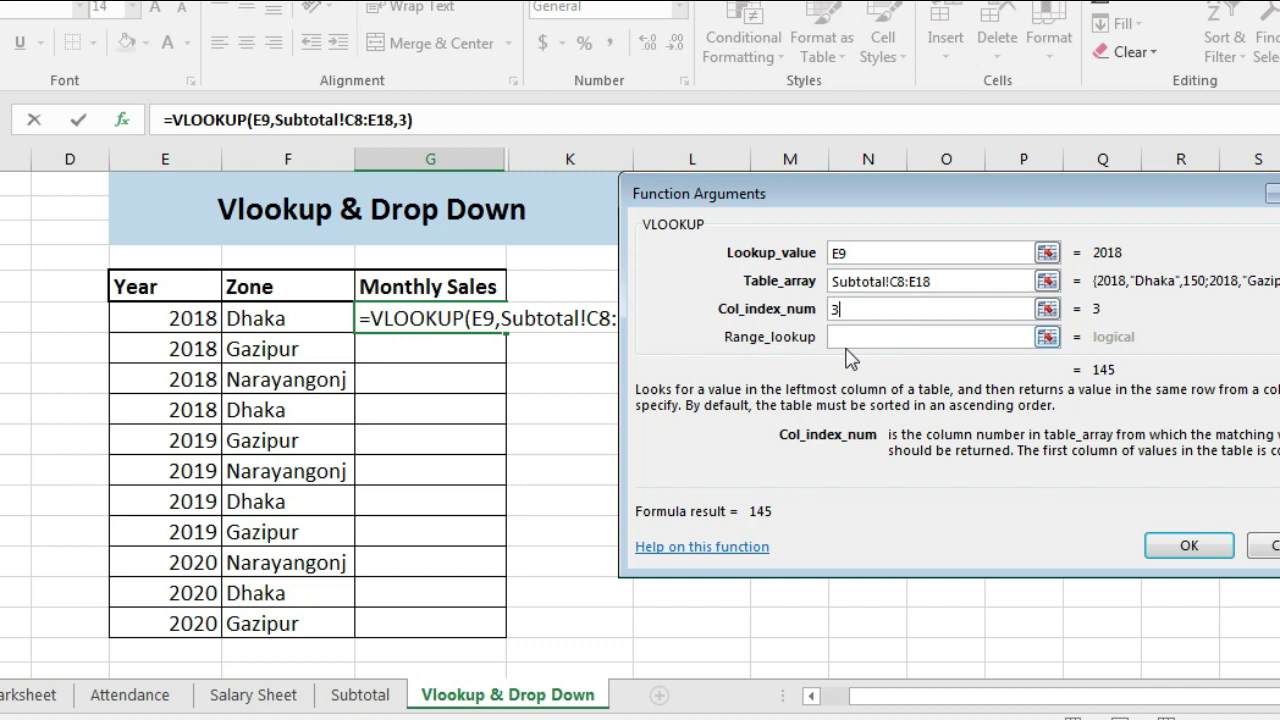
left_click(920, 339)
type("0")
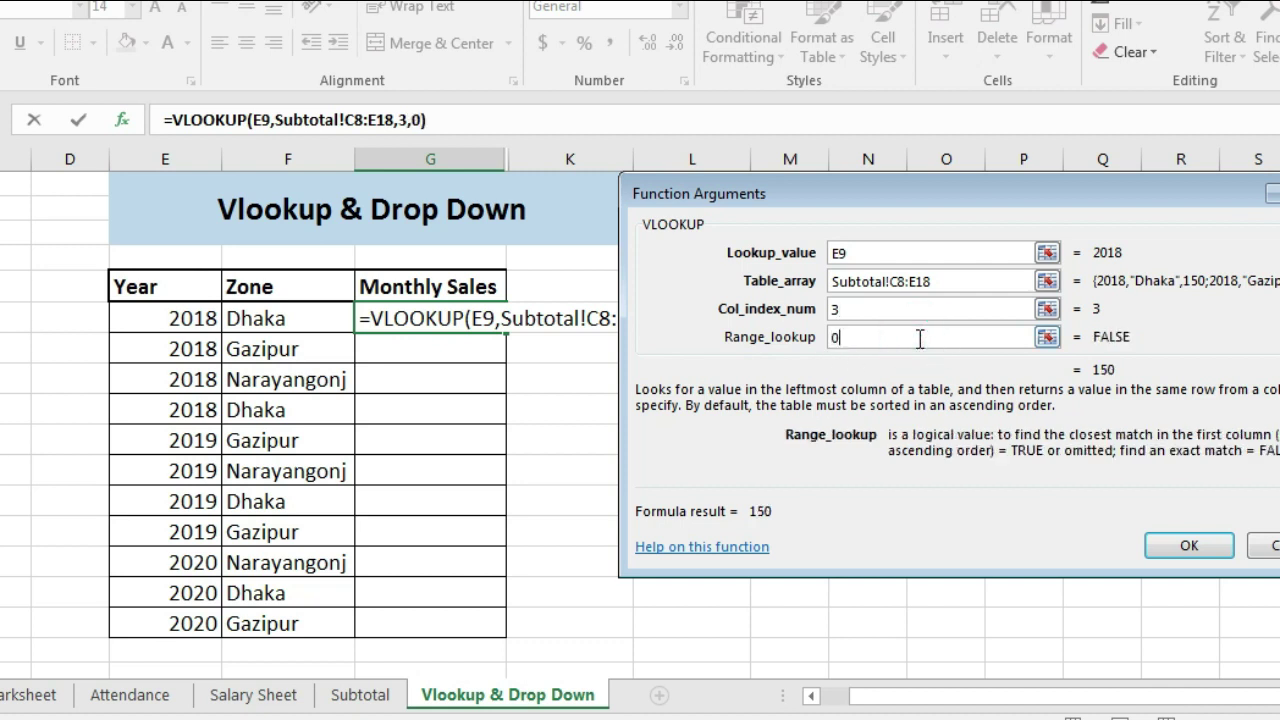
left_click(1186, 543)
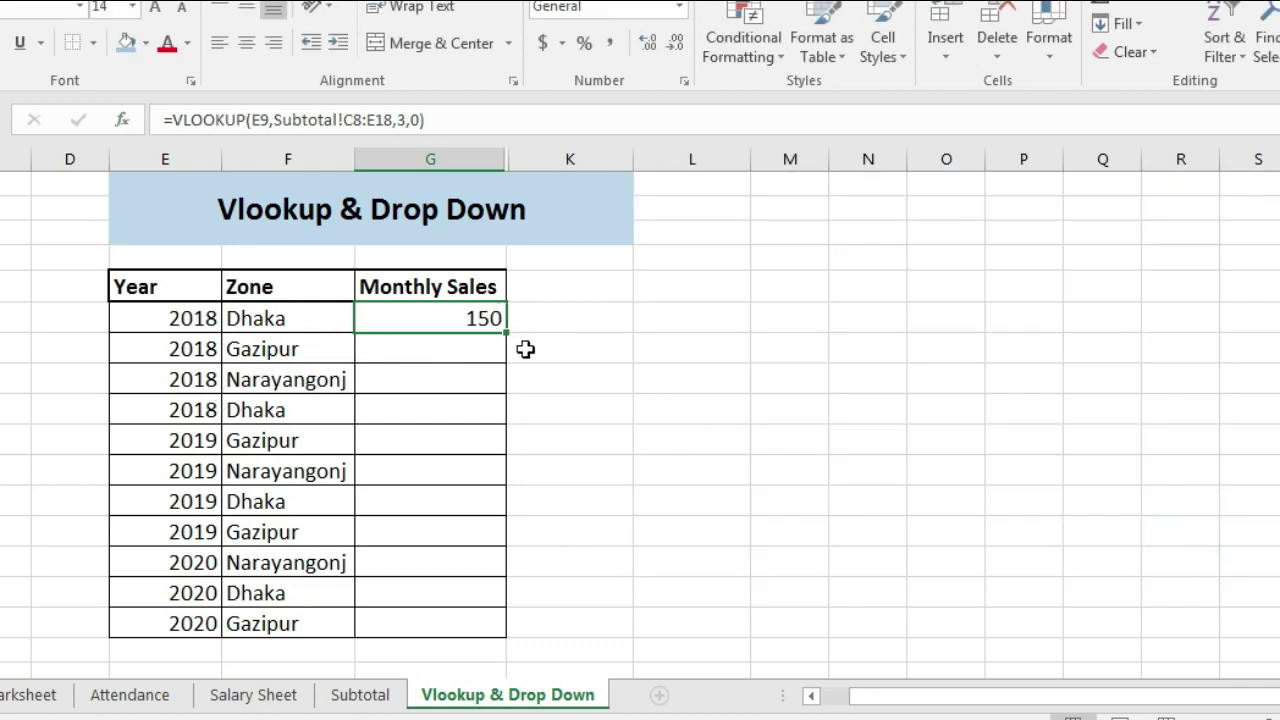
Step: Fill the G9 Monthly Sales lookup formula down to G19
left_click(360, 694)
left_click(148, 328)
left_click(148, 328)
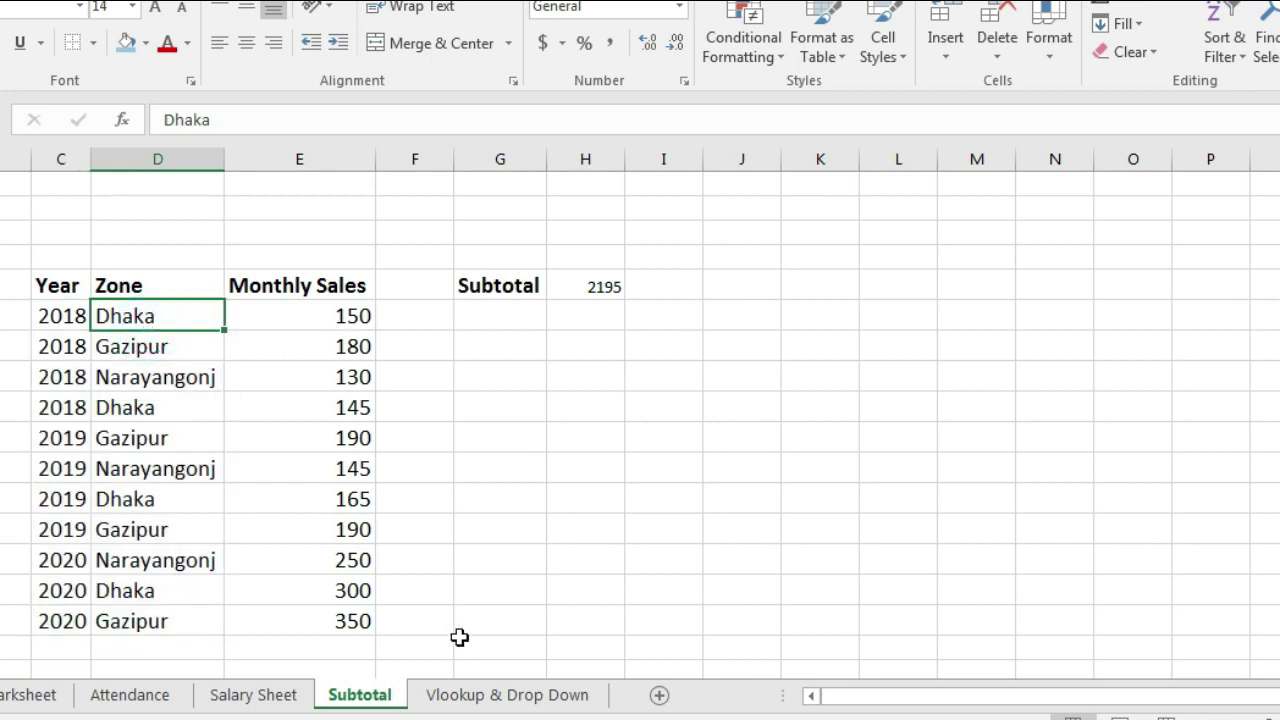
left_click(455, 697)
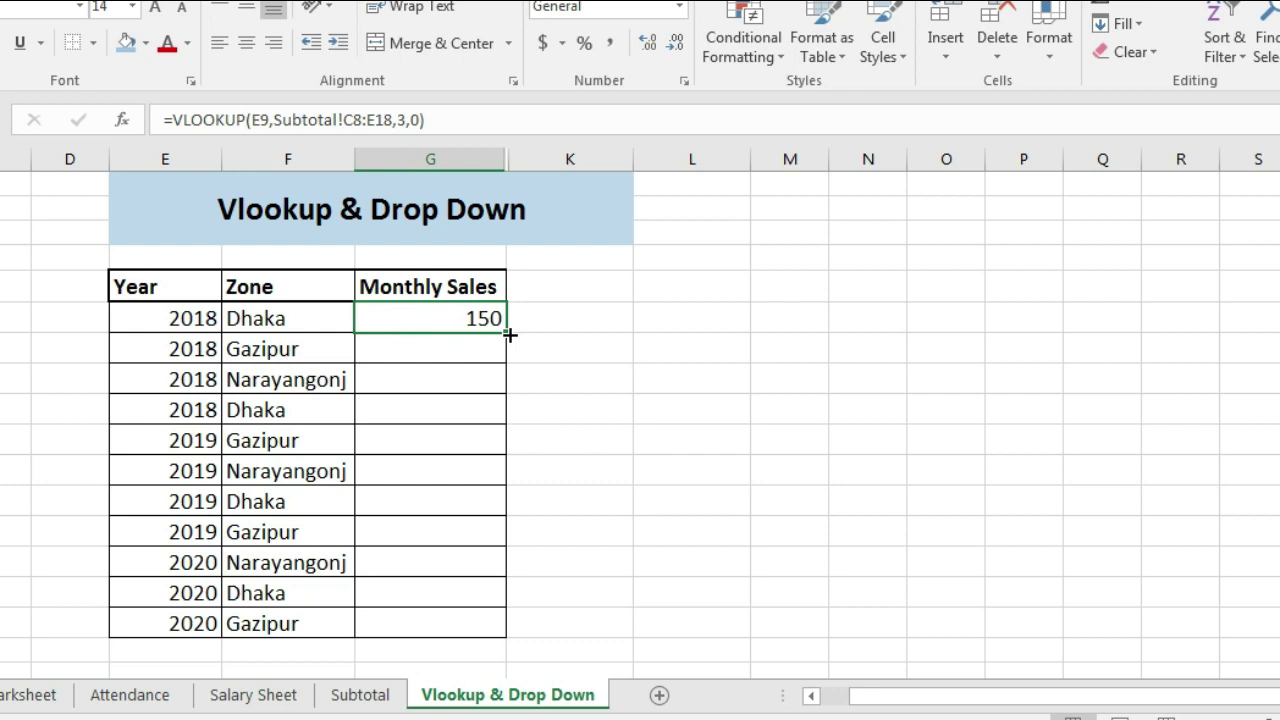
left_click_drag(505, 337, 506, 637)
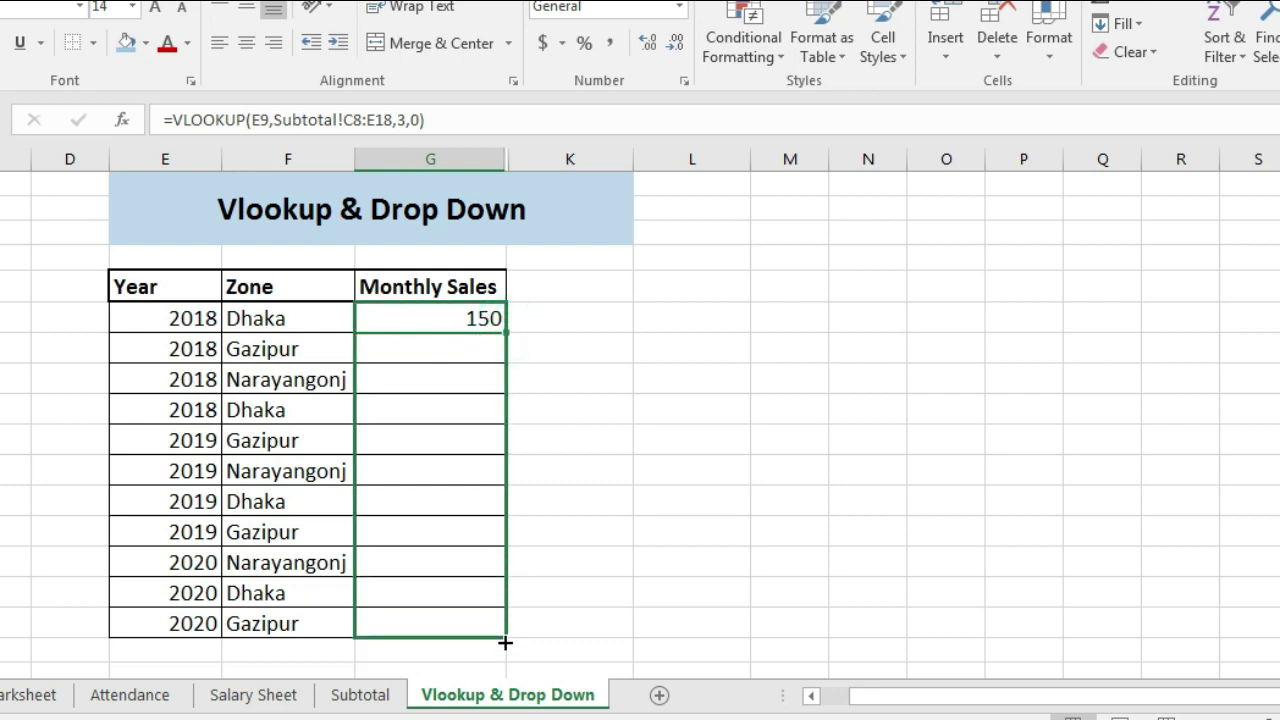
left_click(555, 466)
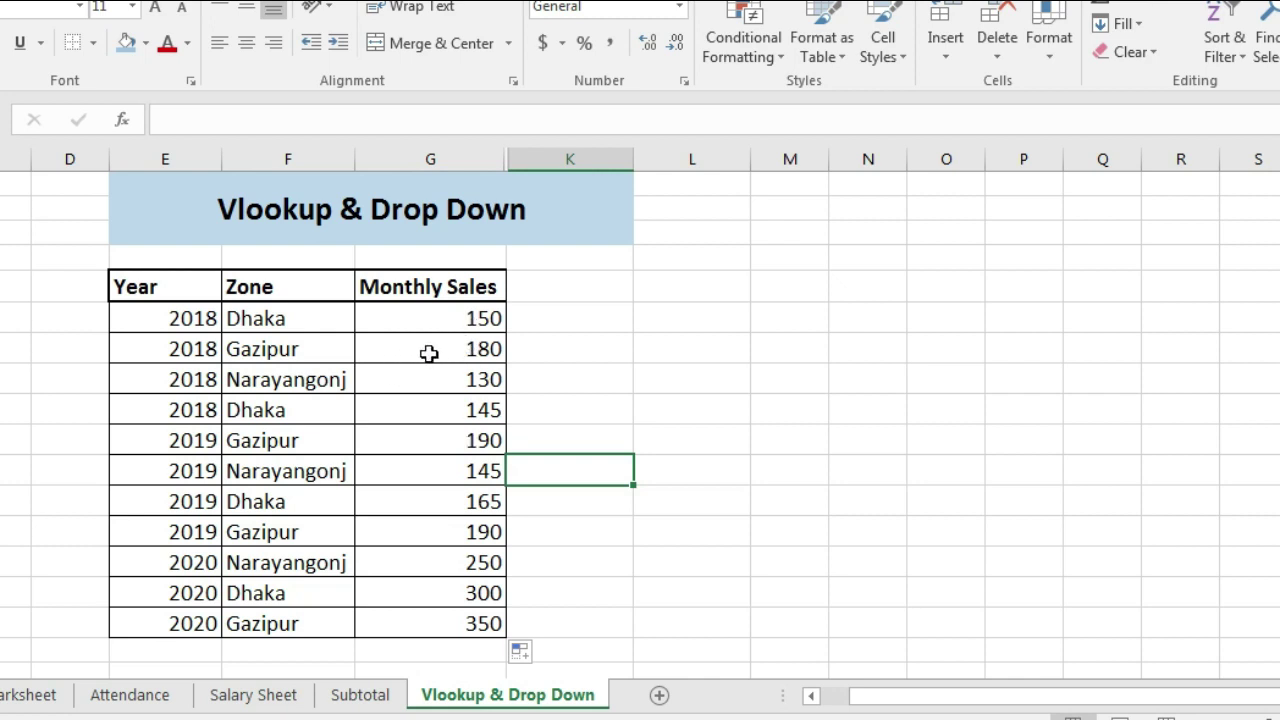
Step: Inspect the copied Monthly Sales formulas in G9–G18 and their shifted lookup ranges
left_click_drag(430, 318, 430, 623)
key("ctrl+c")
left_click(570, 470)
left_click(430, 318)
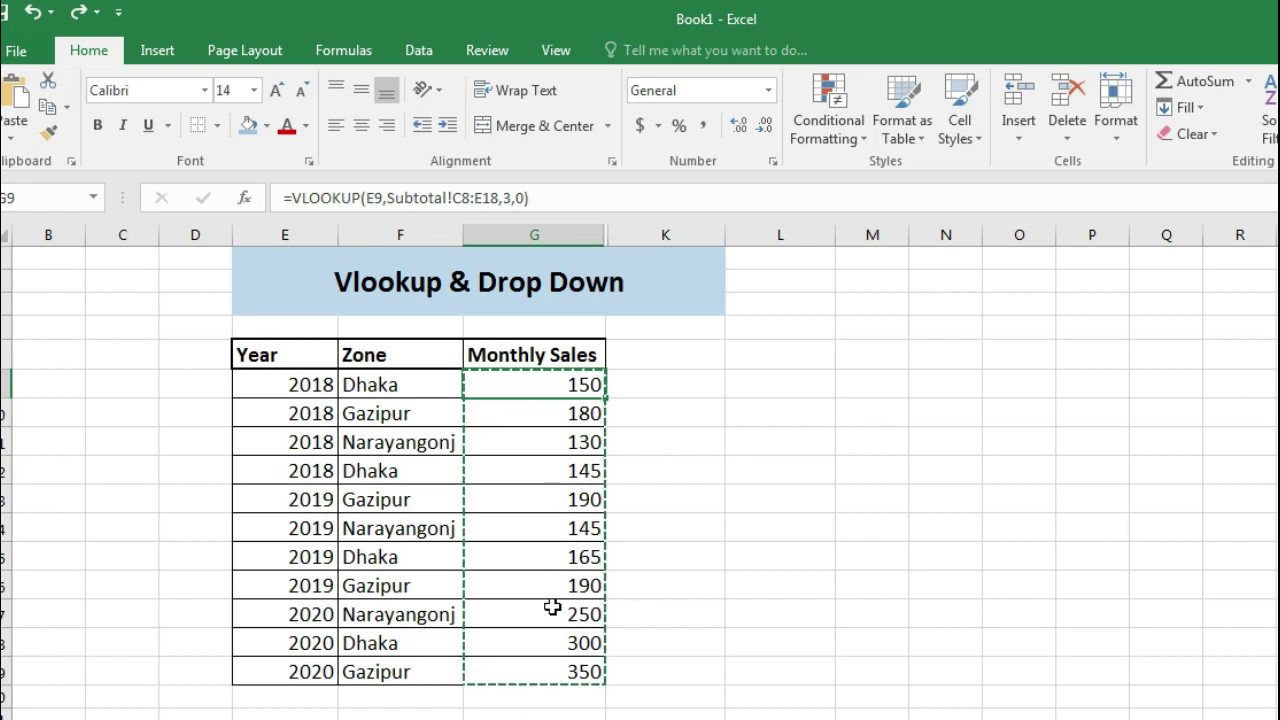
left_click(540, 445)
left_click(527, 412)
left_click(528, 492)
left_click(575, 556)
left_click(534, 614)
left_click(718, 612)
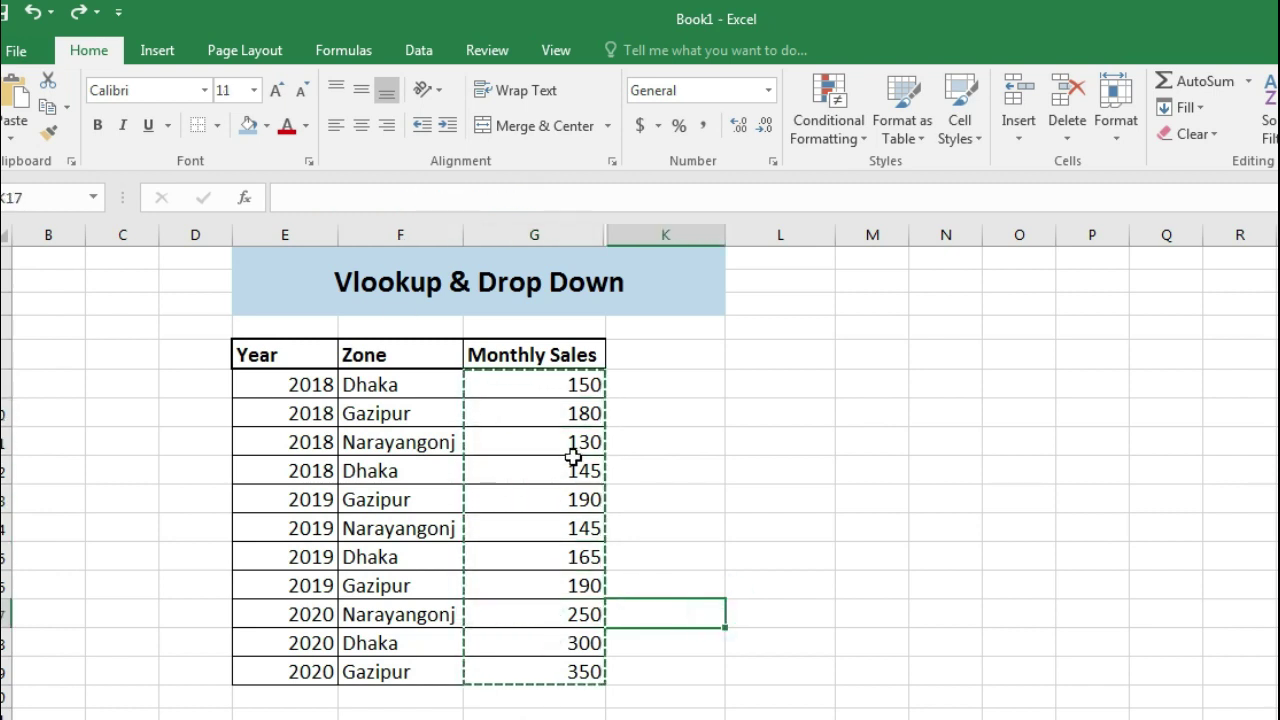
left_click(556, 414)
left_click(555, 565)
left_click(552, 612)
left_click(550, 642)
Step: Paste G9:G19 back over itself as plain values, confirming e.g. 165 in G15
left_click_drag(536, 385, 531, 683)
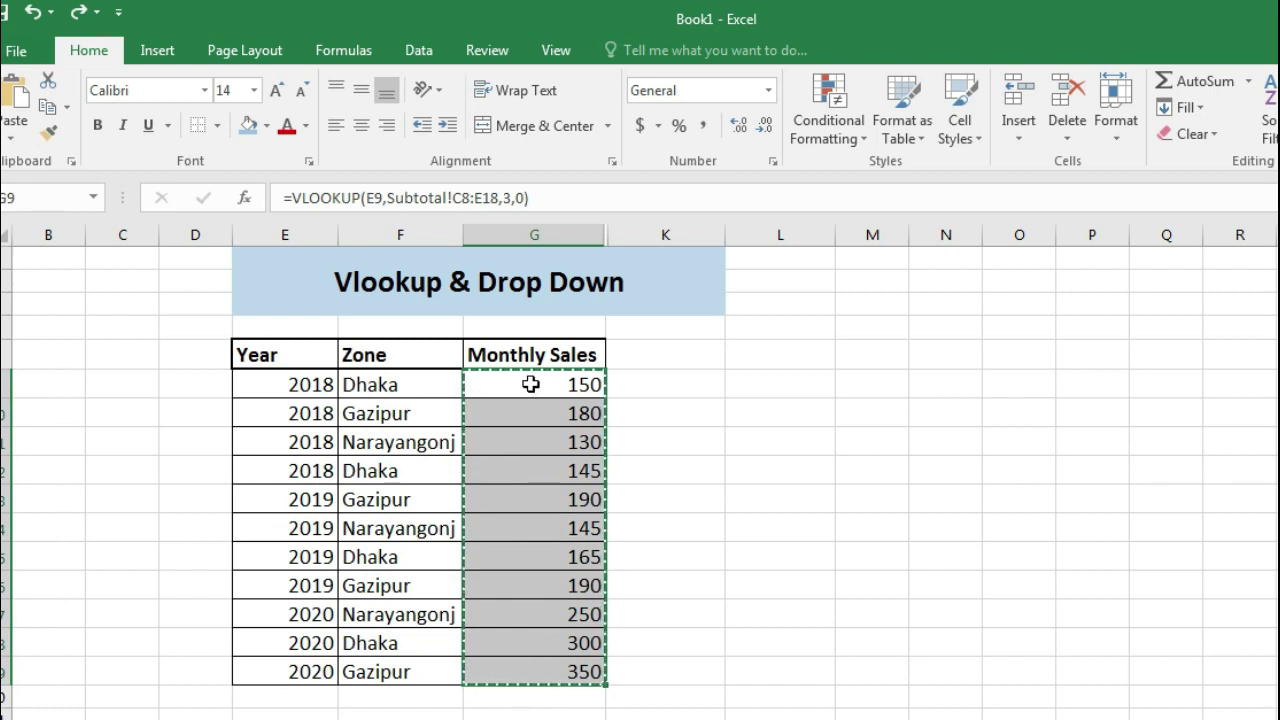
right_click(536, 445)
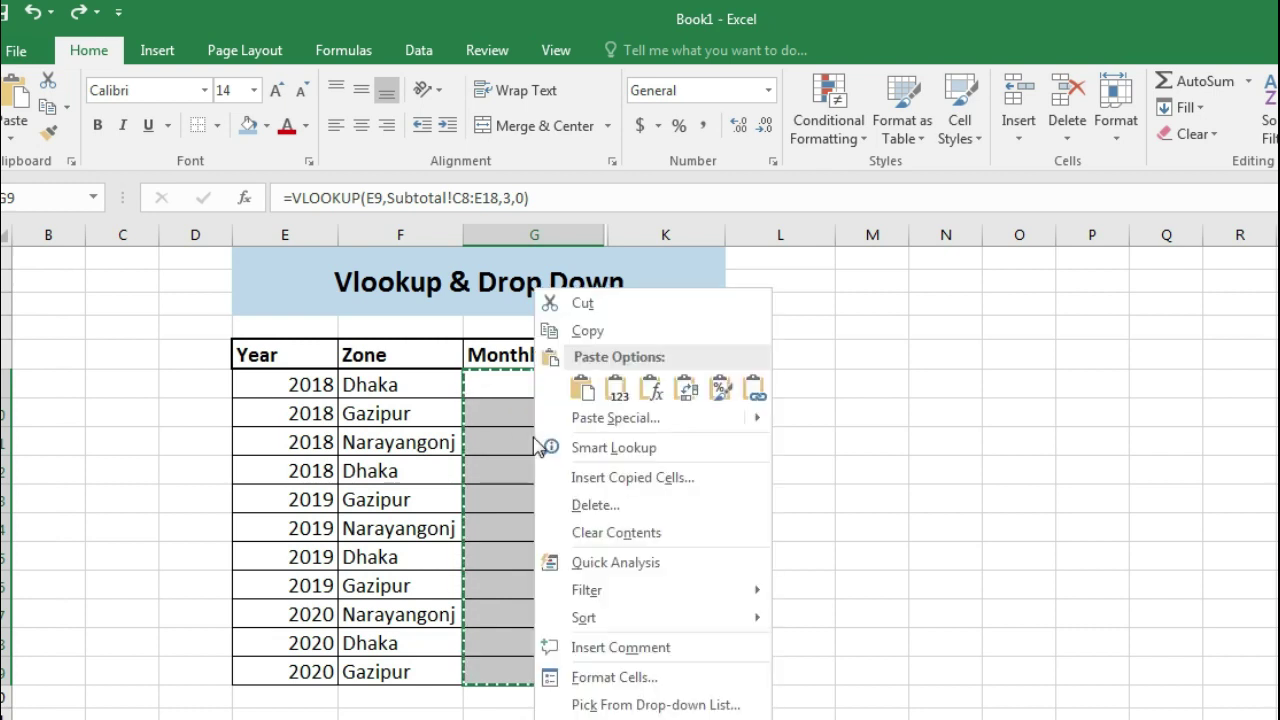
left_click(565, 330)
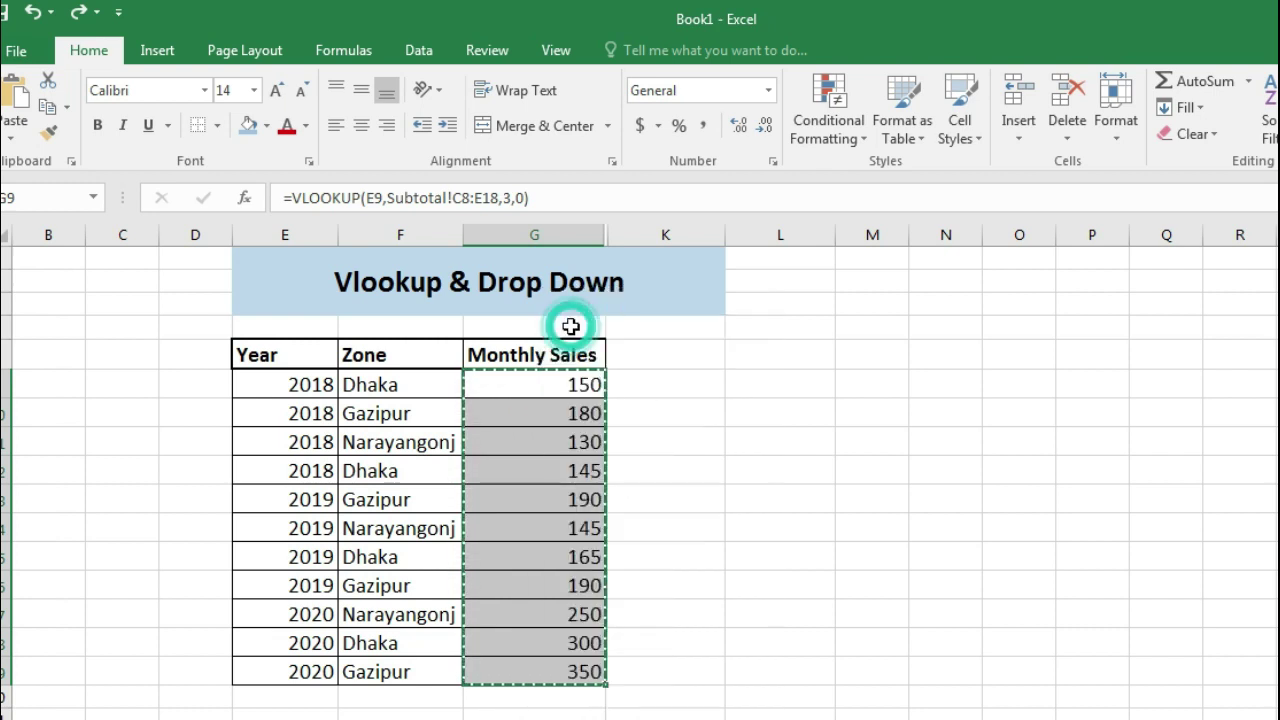
right_click(540, 411)
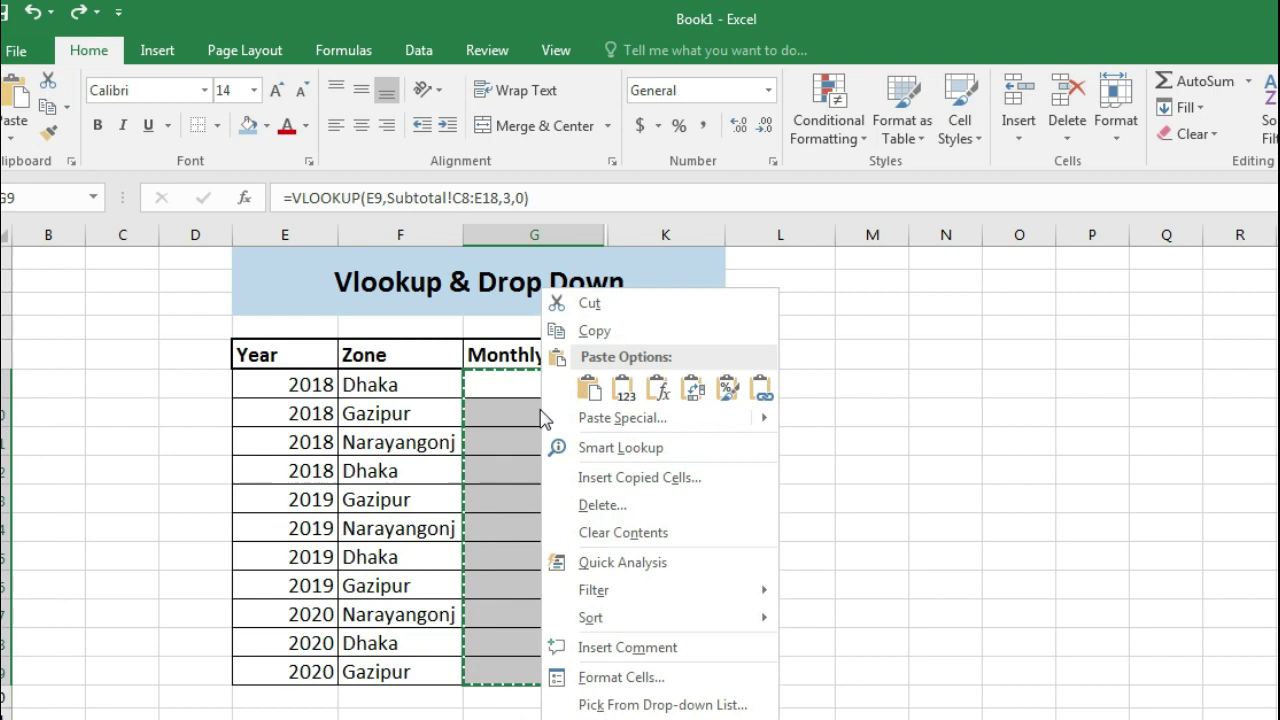
left_click(622, 389)
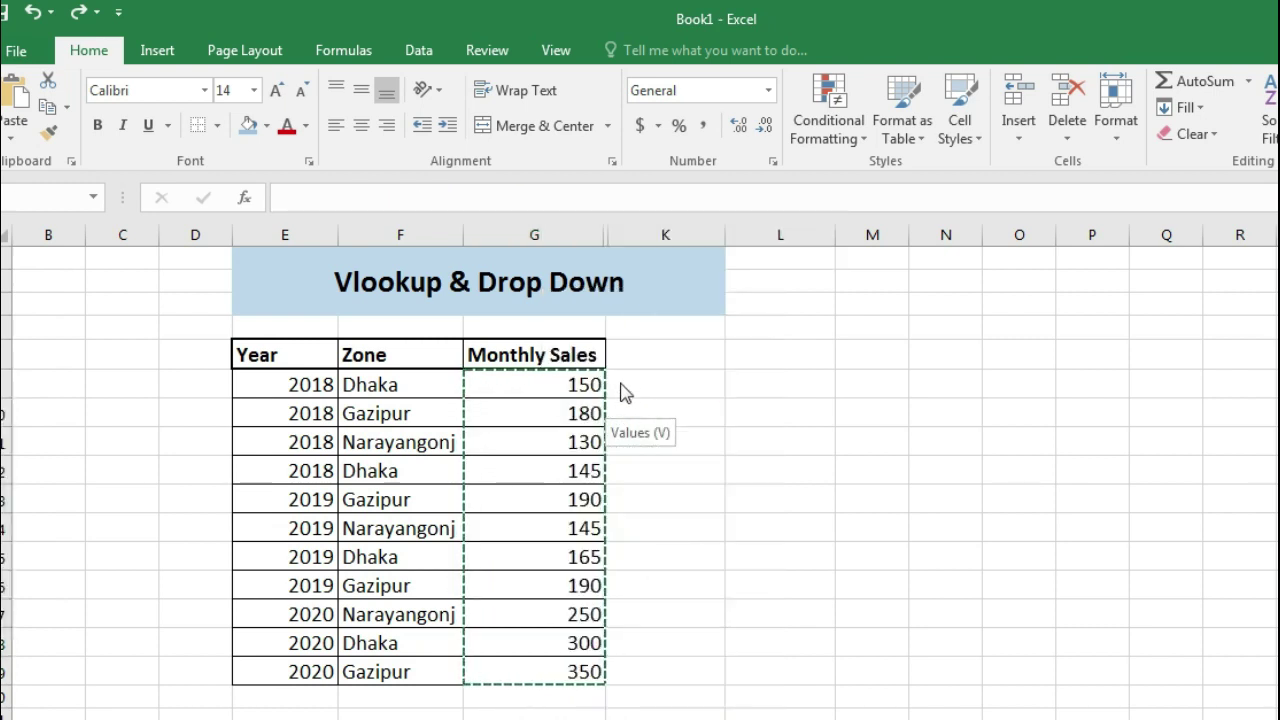
left_click(543, 448)
left_click(666, 440)
left_click(697, 500)
left_click(585, 449)
left_click(546, 382)
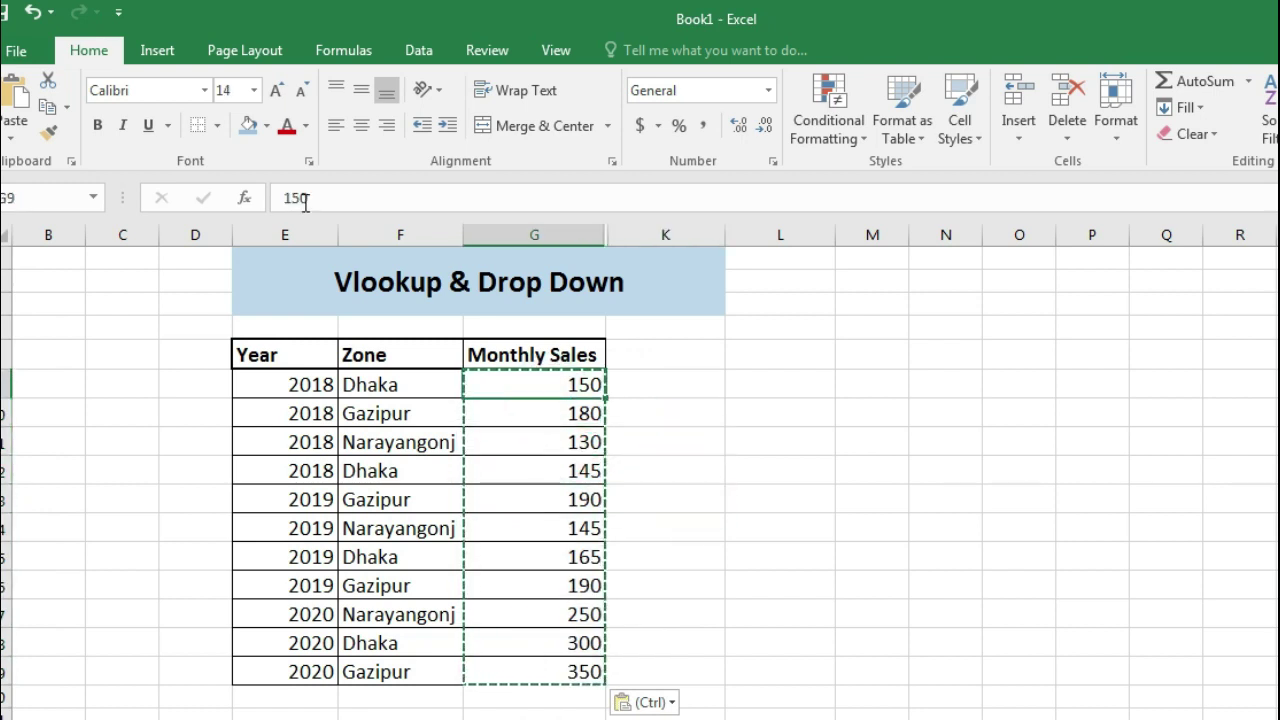
left_click(543, 442)
left_click(543, 499)
left_click(543, 557)
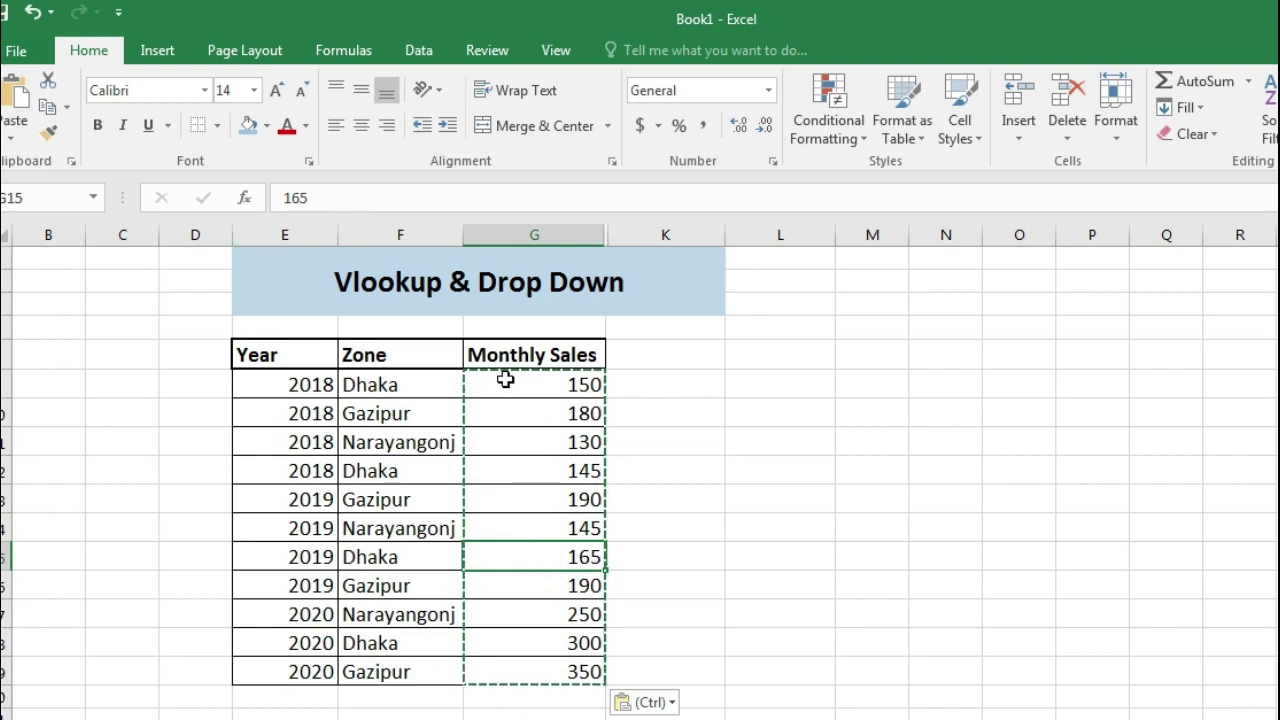
Step: Clear all table entries from E9 to G19
left_click(648, 477)
left_click_drag(285, 384, 600, 672)
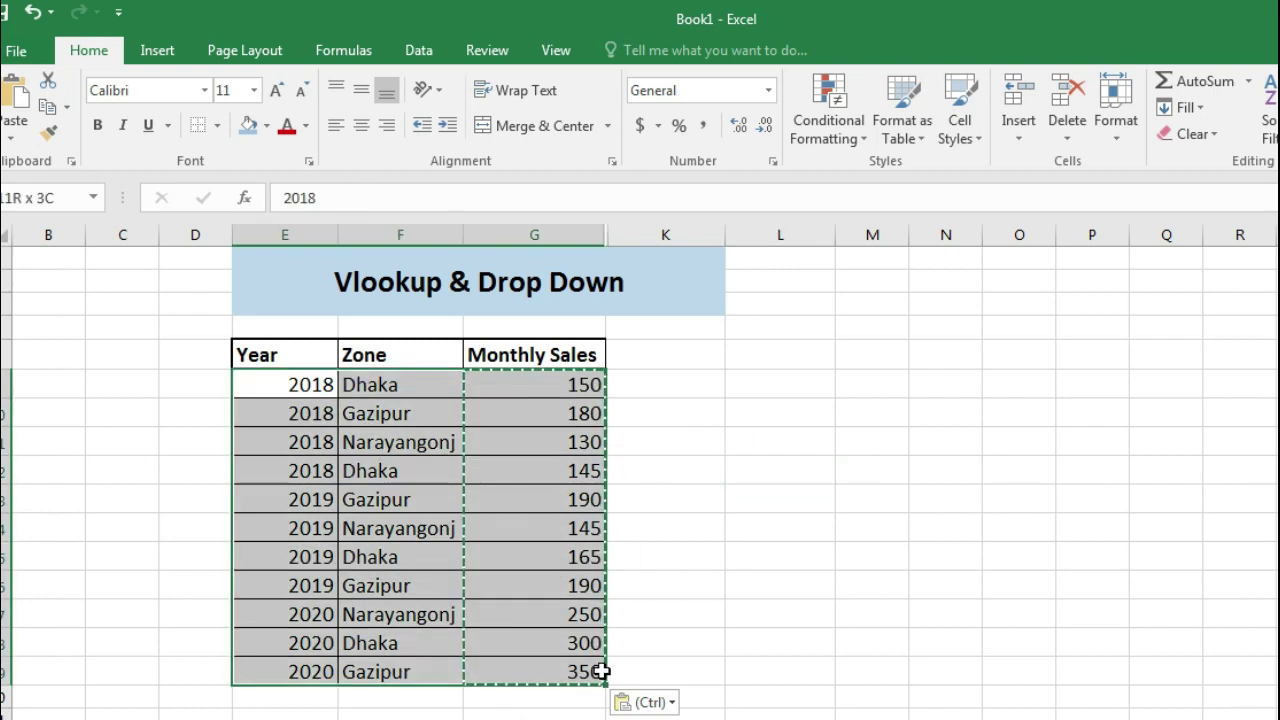
key("Delete")
Step: Add List data validation to E9 with source Subtotal!$C$8:$C$18
left_click(674, 466)
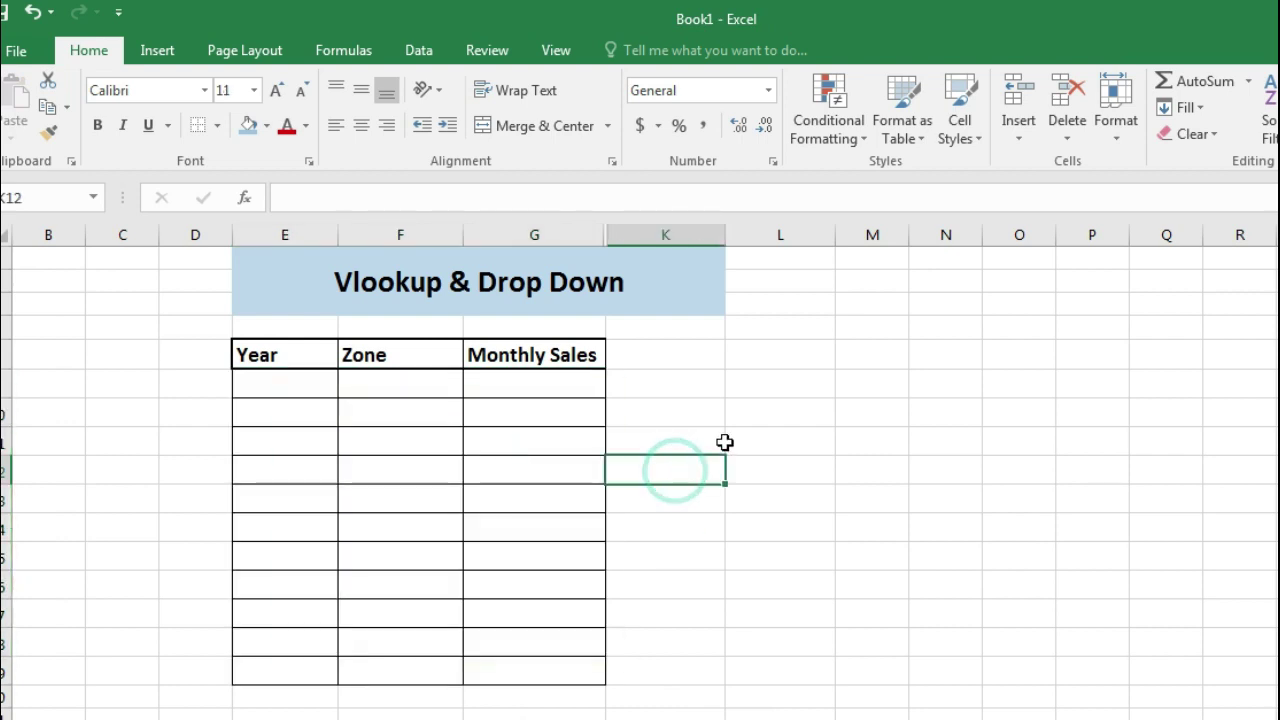
left_click(731, 412)
left_click(284, 392)
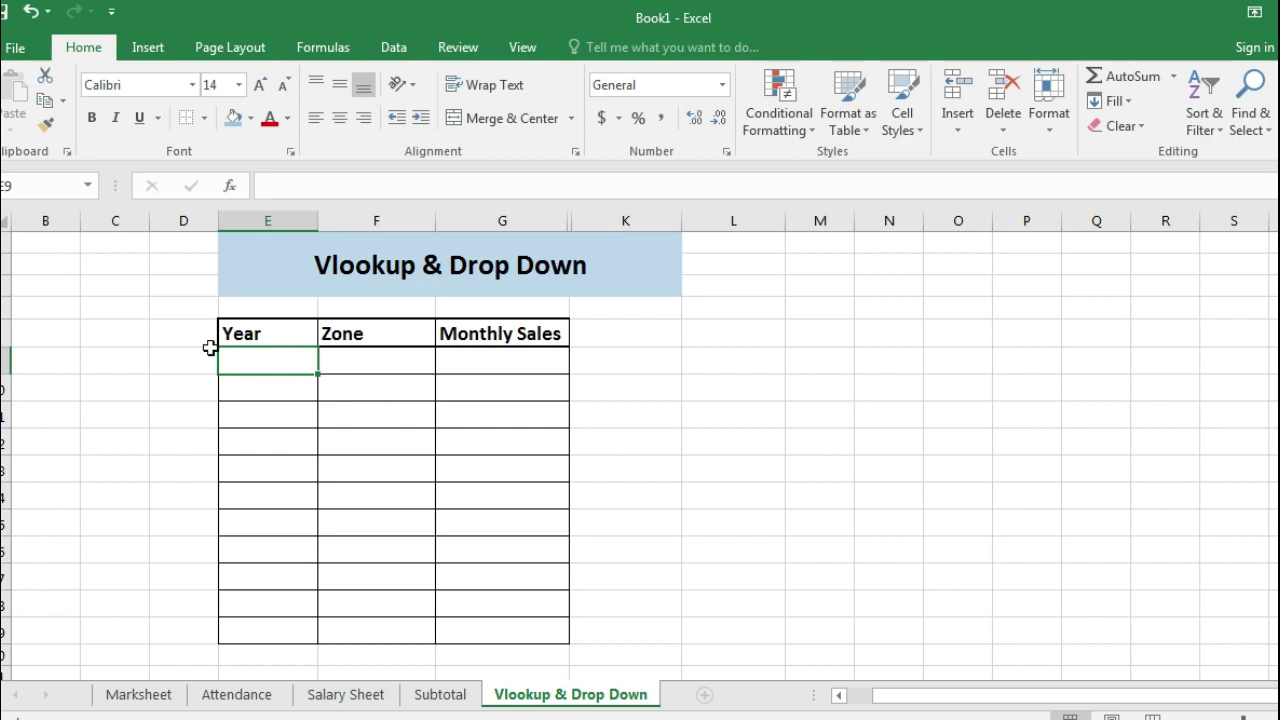
left_click(260, 362)
left_click(394, 47)
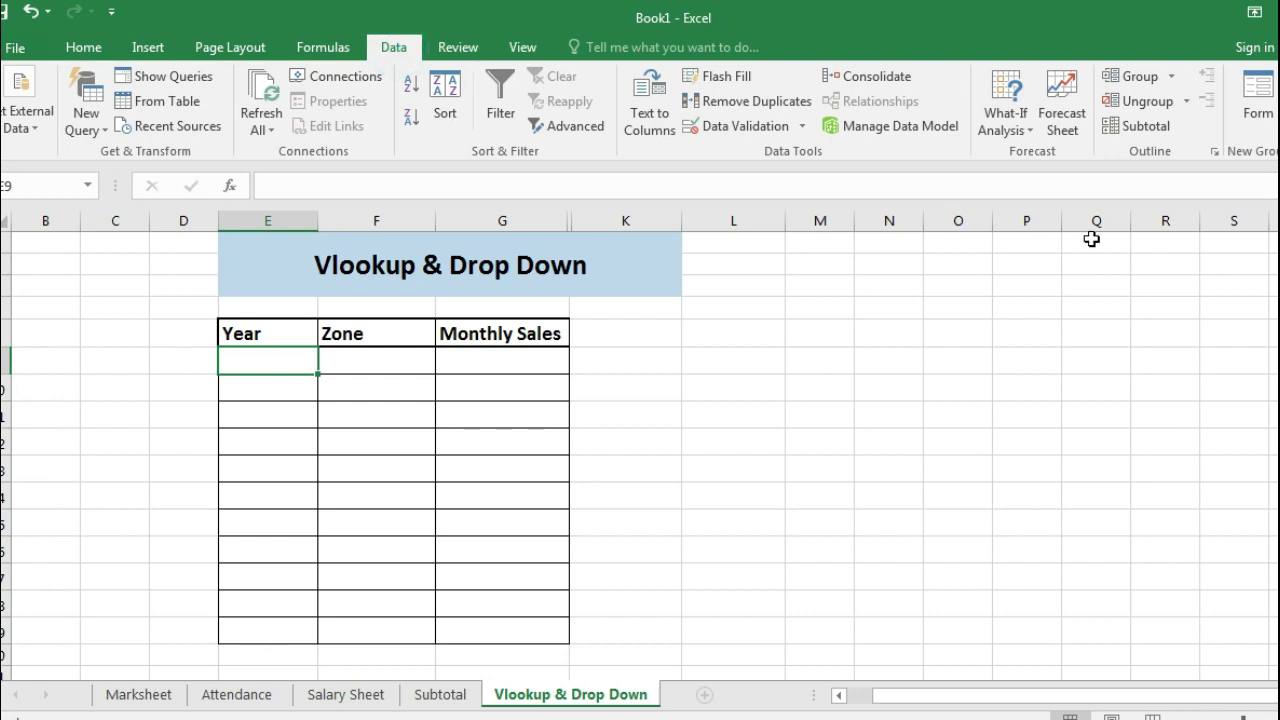
left_click(734, 125)
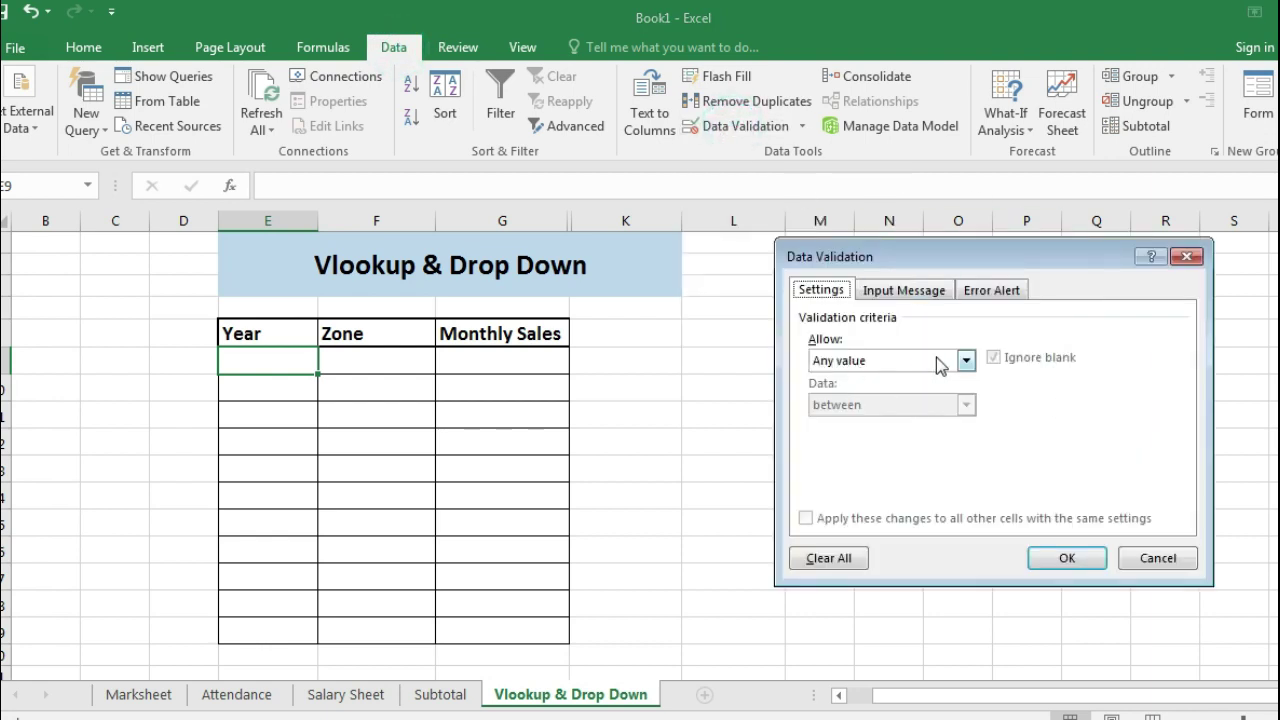
left_click(940, 362)
left_click(889, 416)
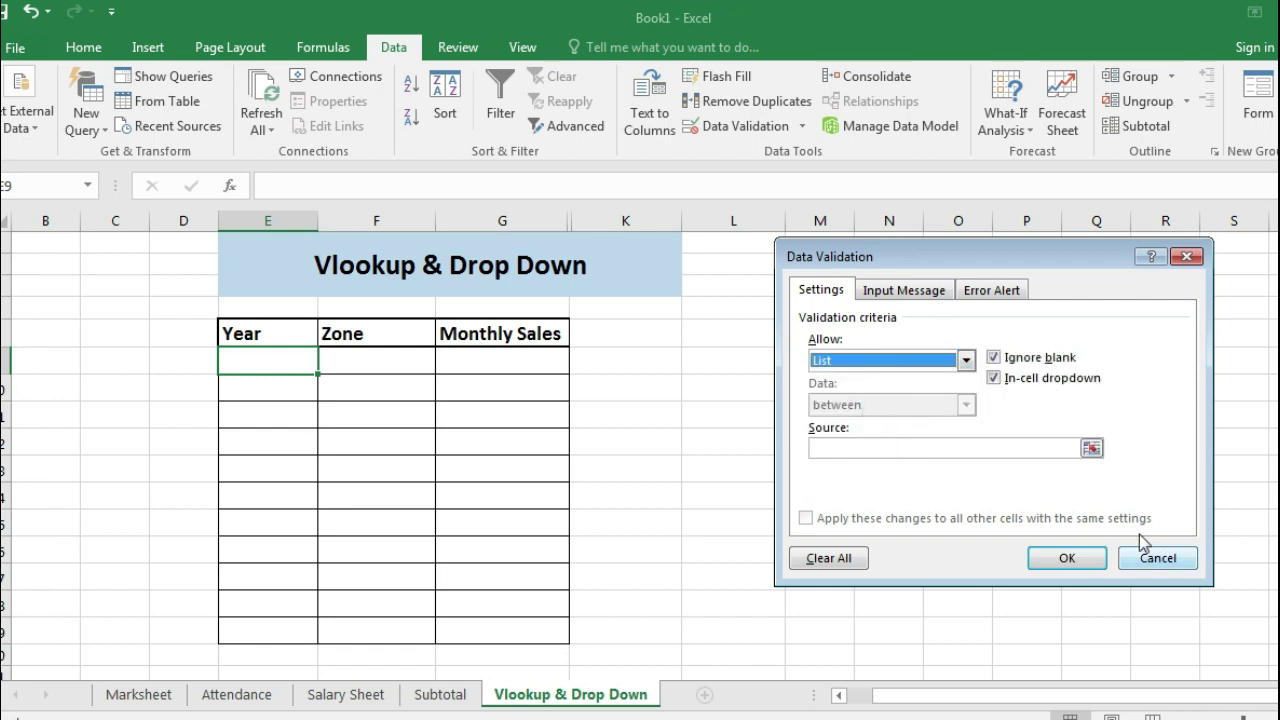
left_click(1092, 449)
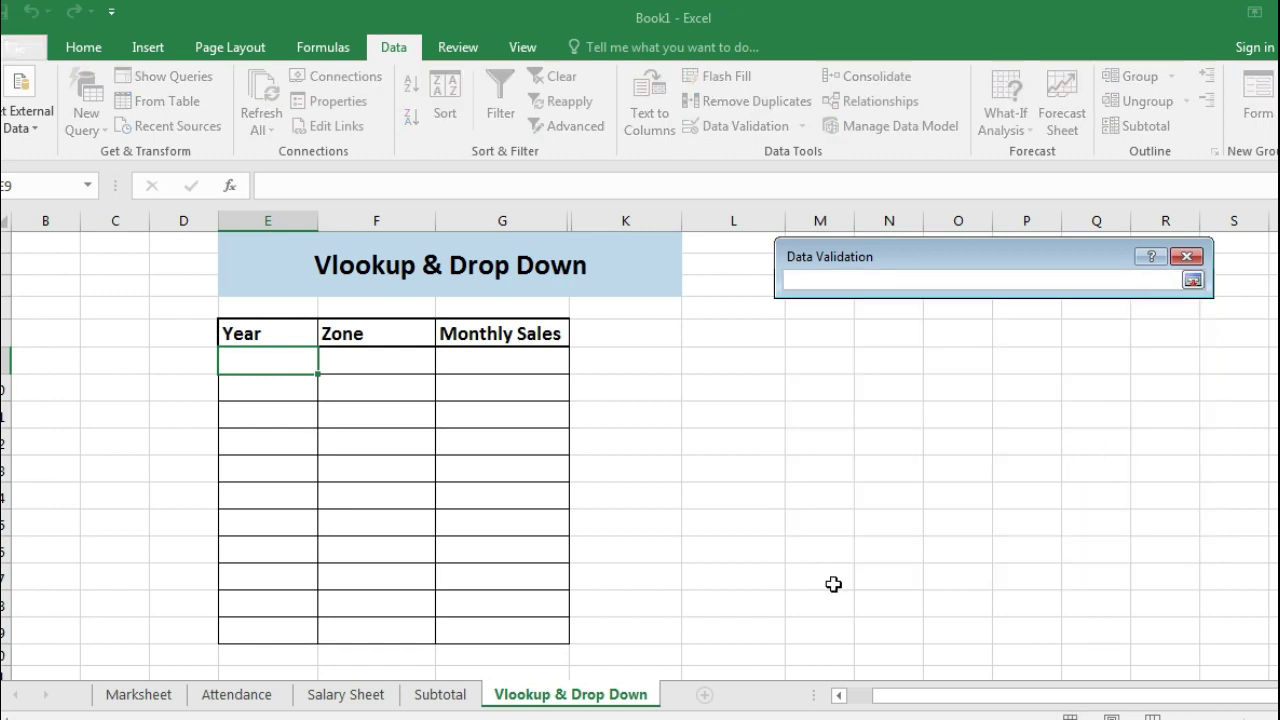
left_click(445, 696)
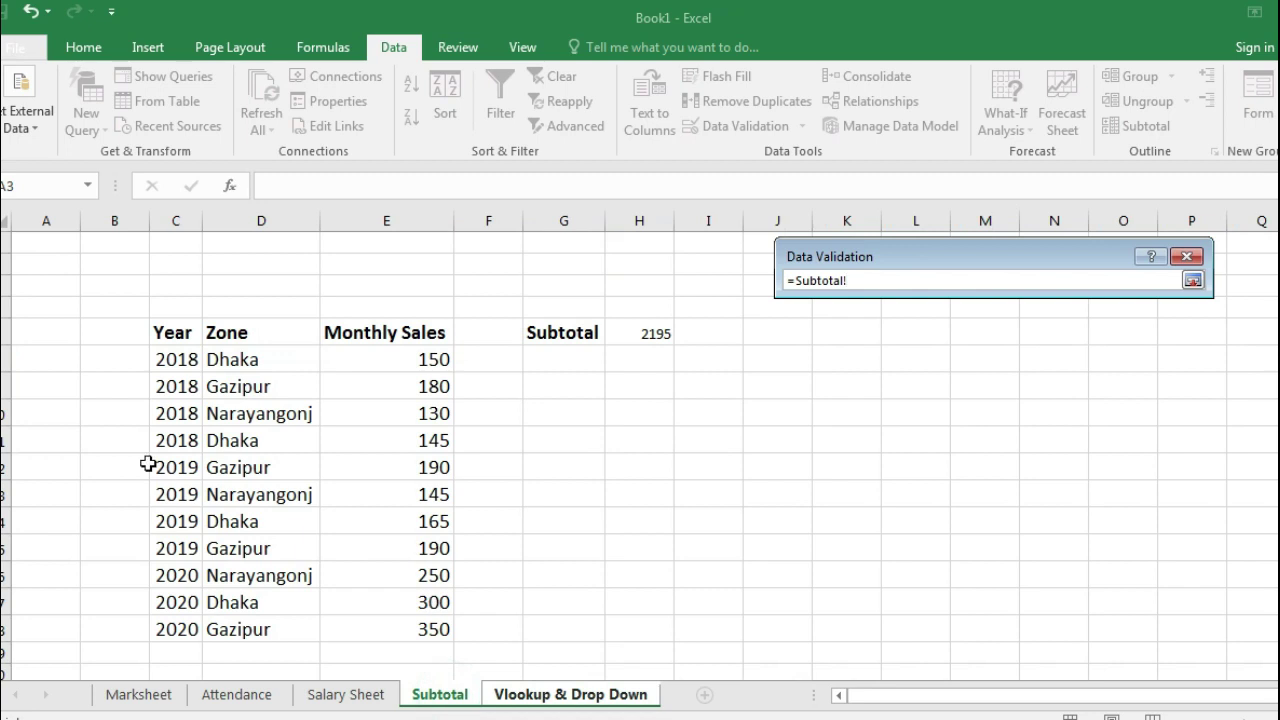
left_click_drag(167, 370, 175, 630)
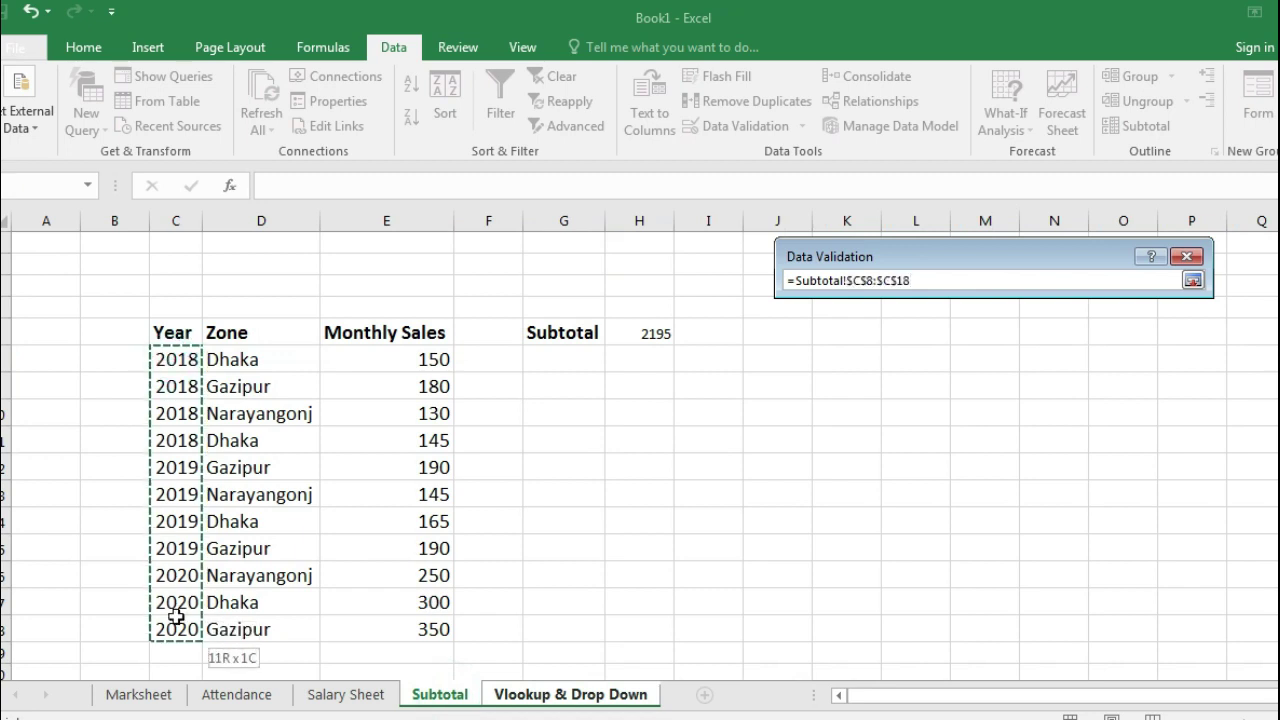
left_click(1195, 281)
left_click(1055, 560)
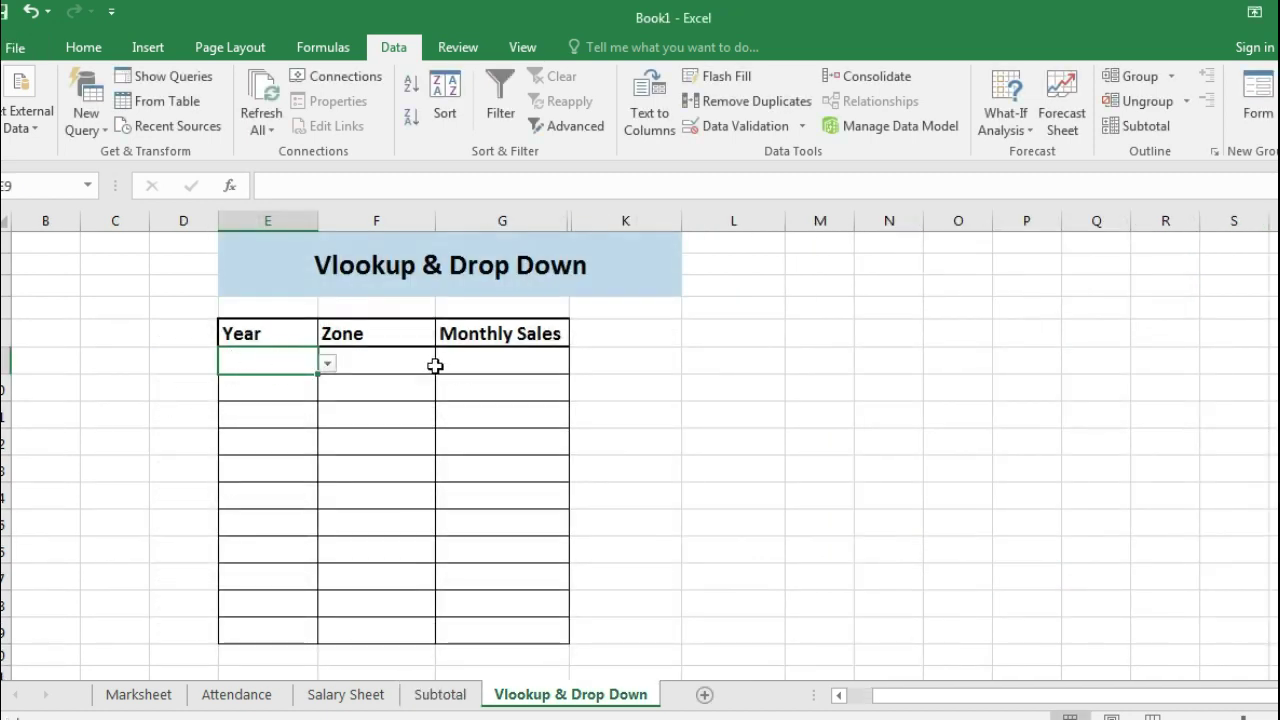
Step: Choose 2018 from E9's Year drop-down, then select Monthly Sales cell G9
left_click(327, 363)
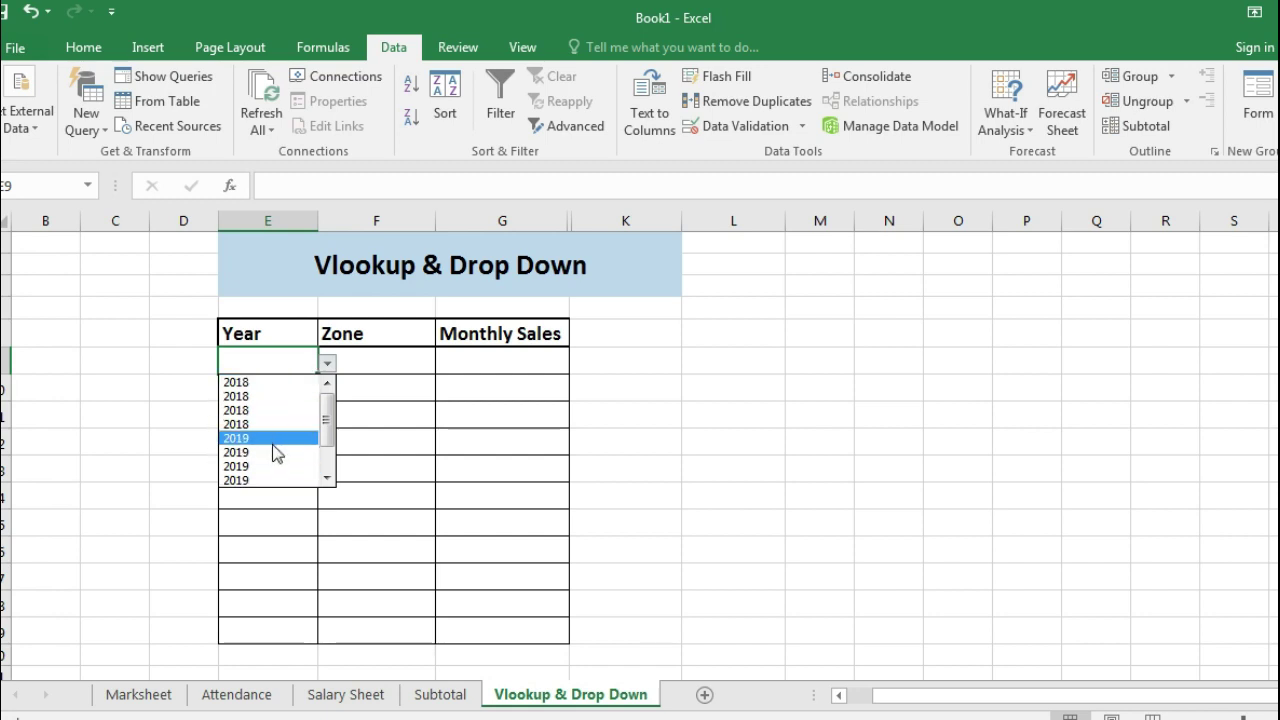
mouse_move(327, 425)
left_mouse_down()
mouse_move(327, 446)
mouse_move(337, 400)
left_mouse_up()
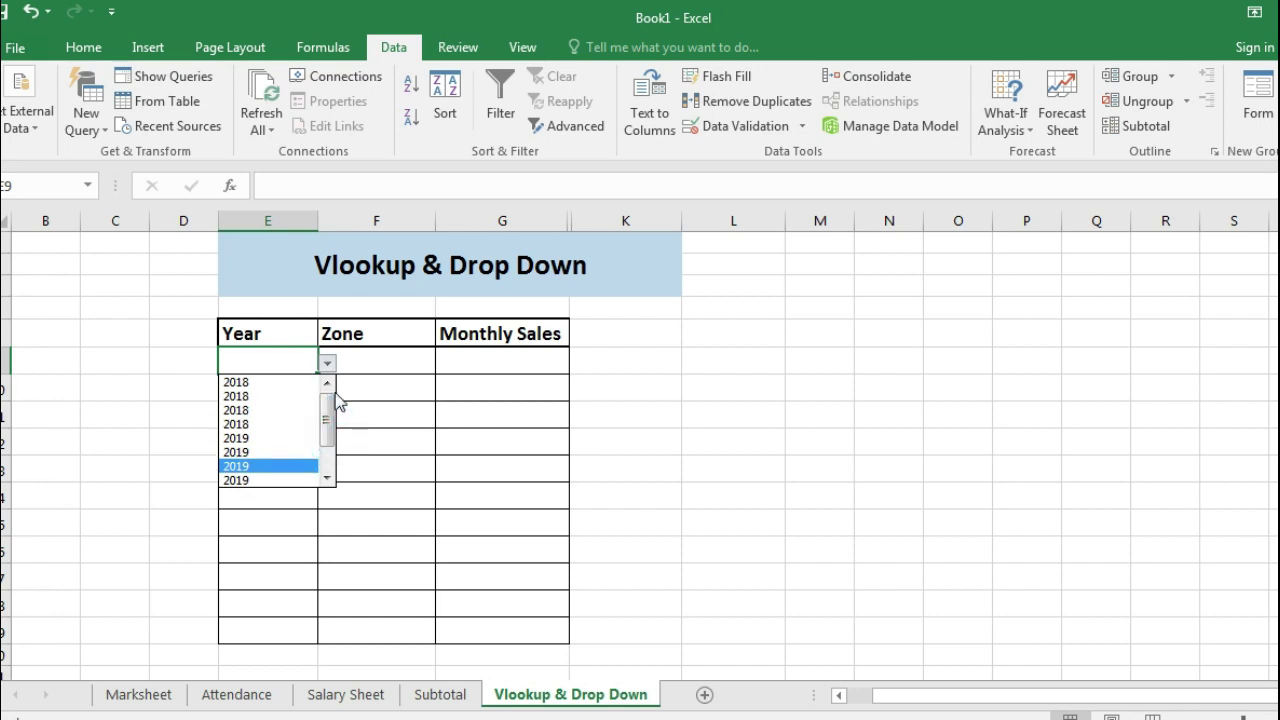
left_click(430, 368)
left_click(379, 357)
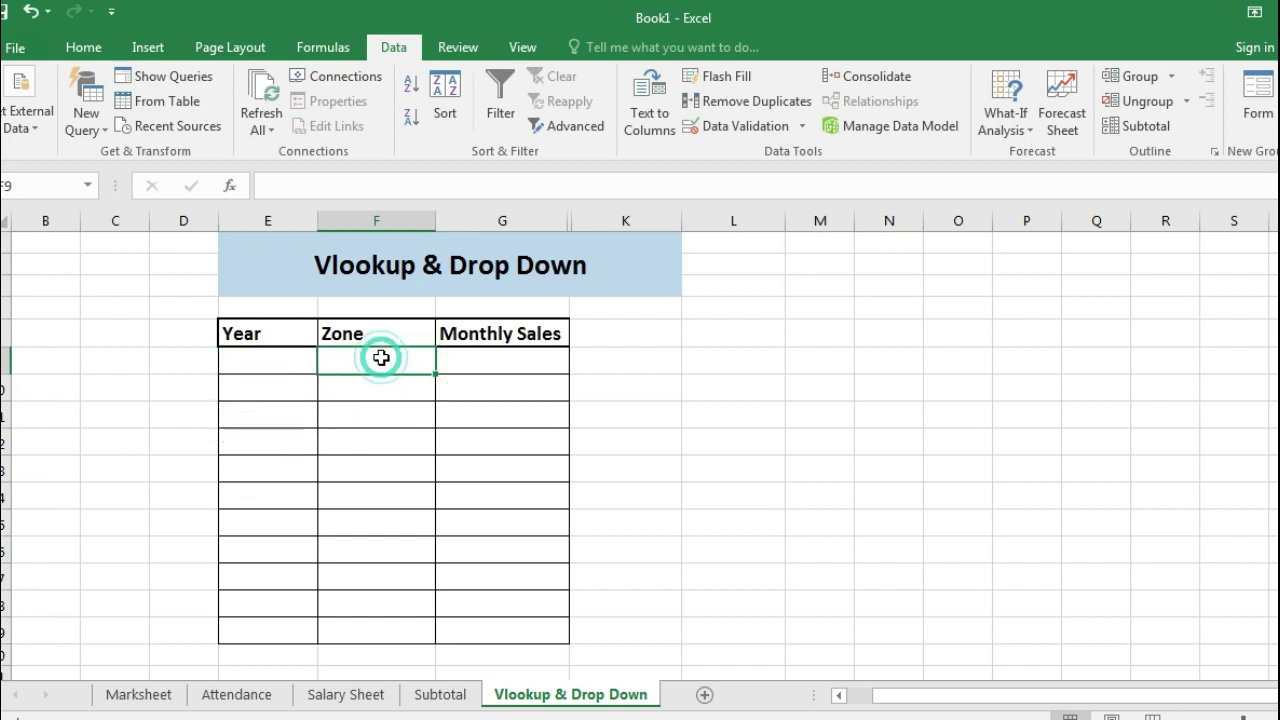
left_click(511, 360)
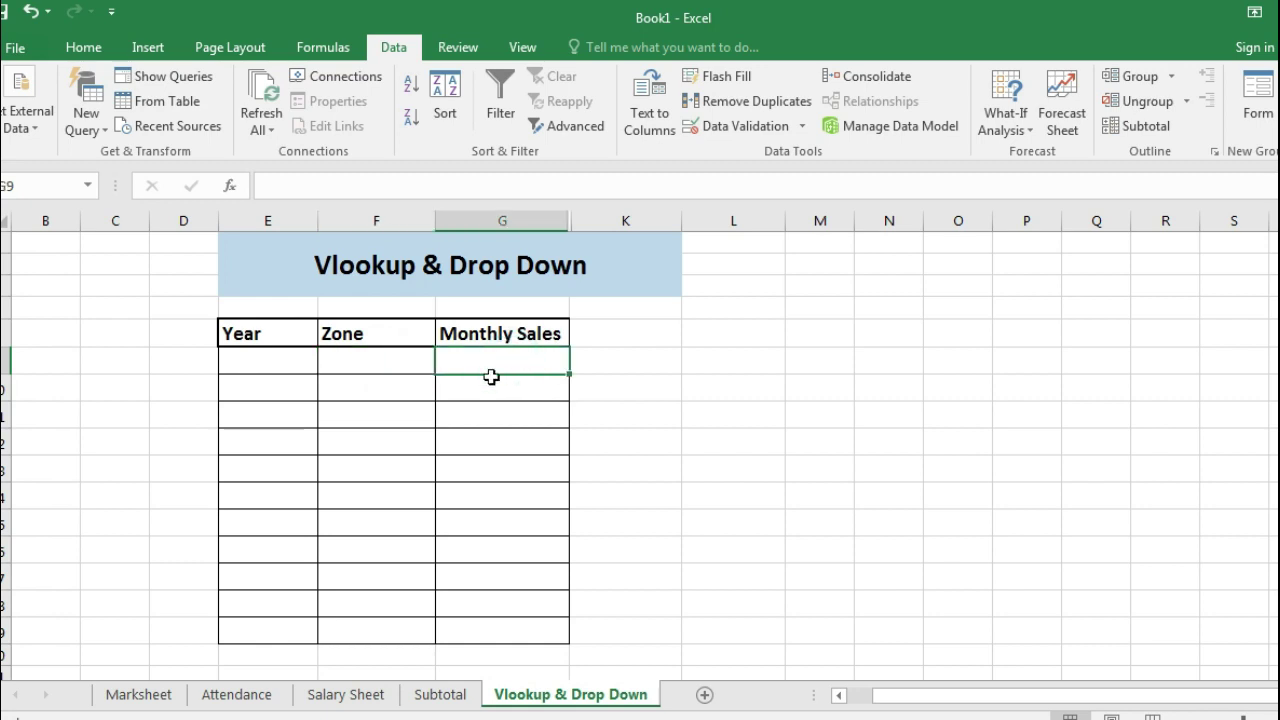
left_click(372, 360)
left_click(263, 363)
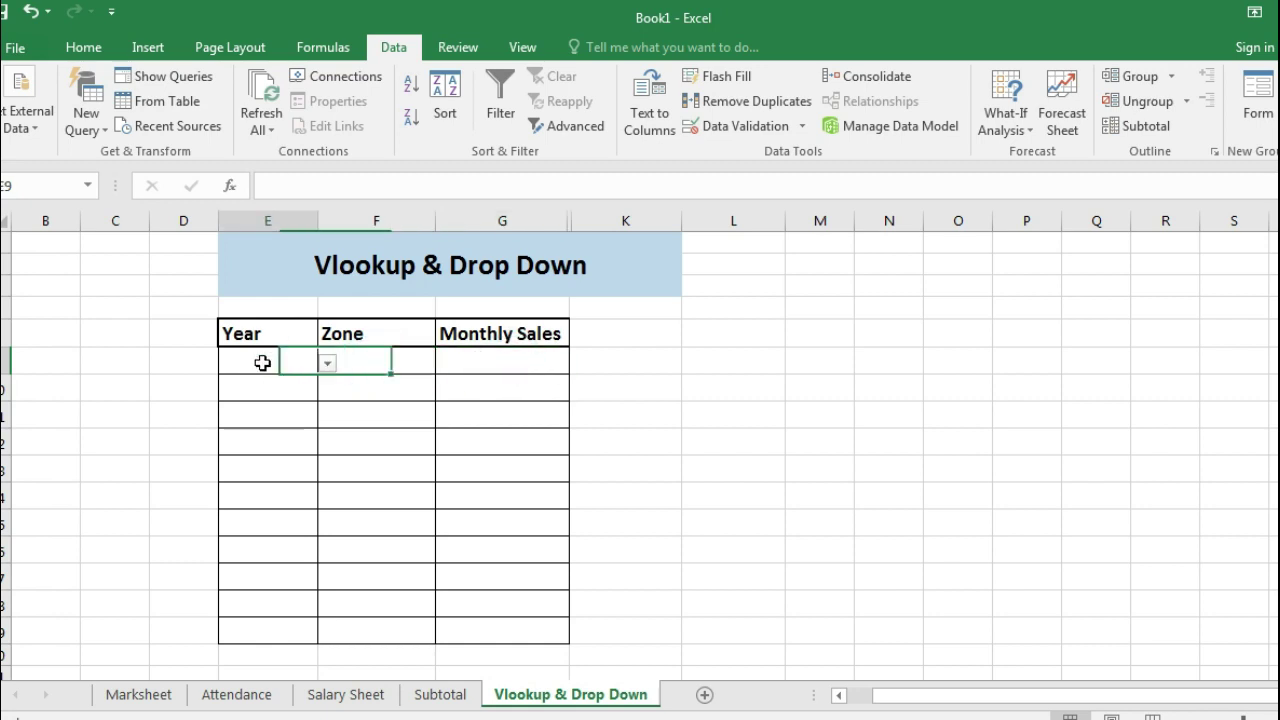
left_click(534, 362)
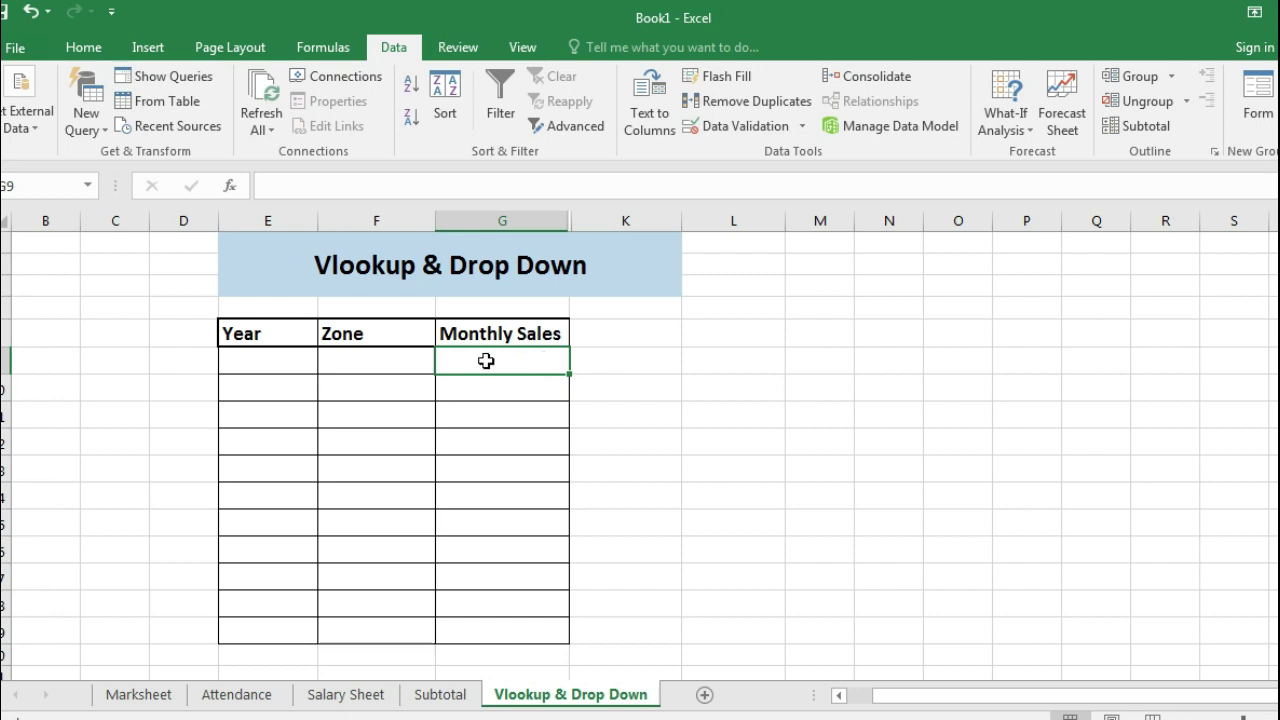
left_click(300, 362)
left_click(328, 363)
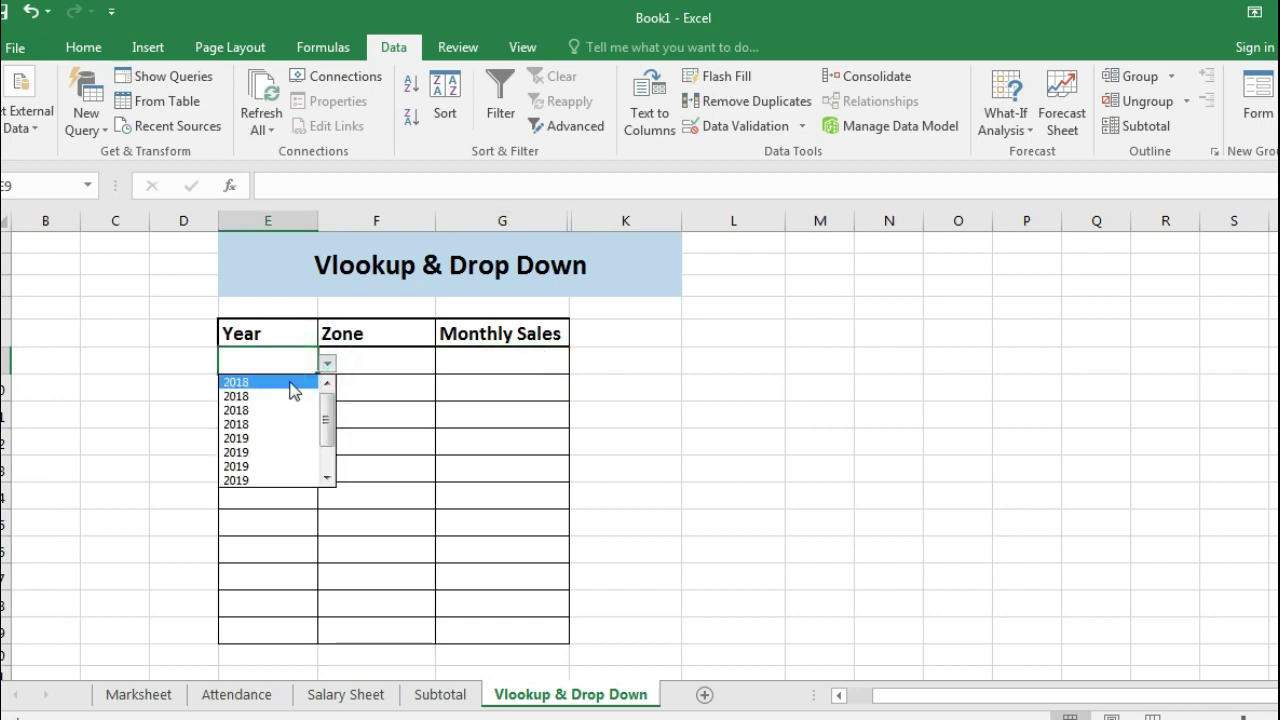
left_click(285, 378)
left_click(451, 362)
type("=")
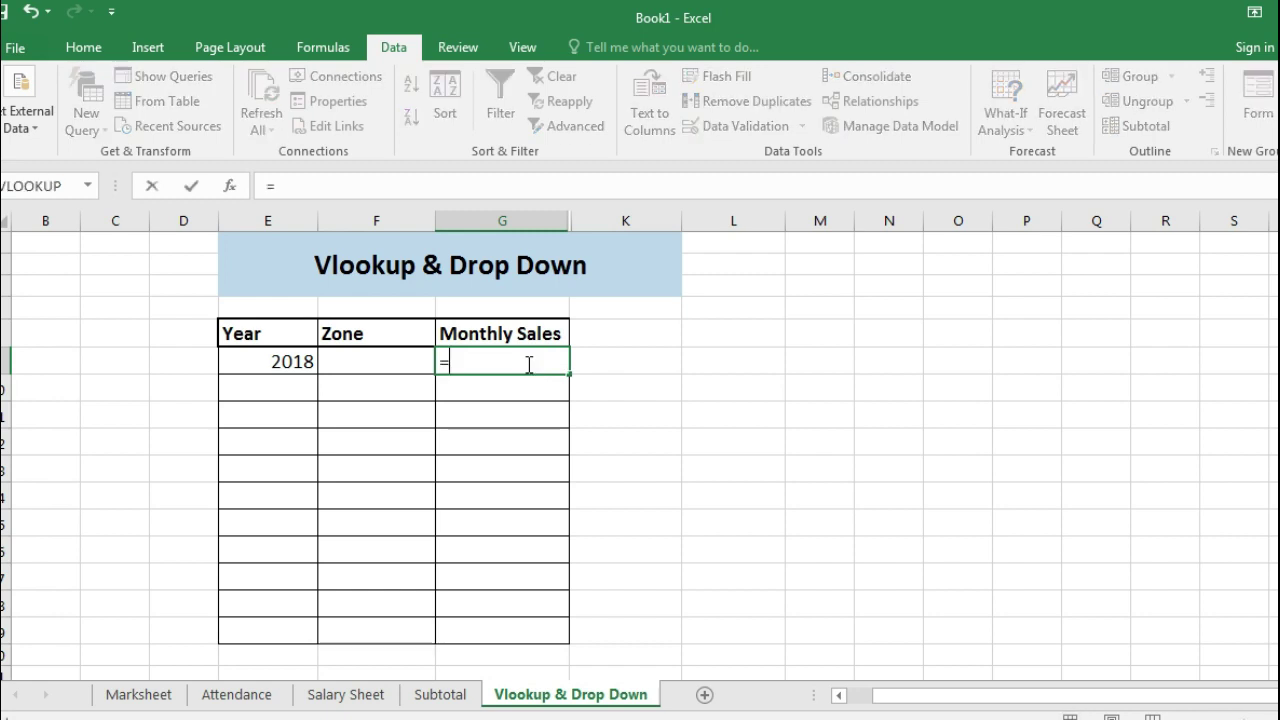
Step: Enter =VLOOKUP(E9,Subtotal!C8:E18,3,0) in G9, returning Monthly Sales of 150
type("vlo")
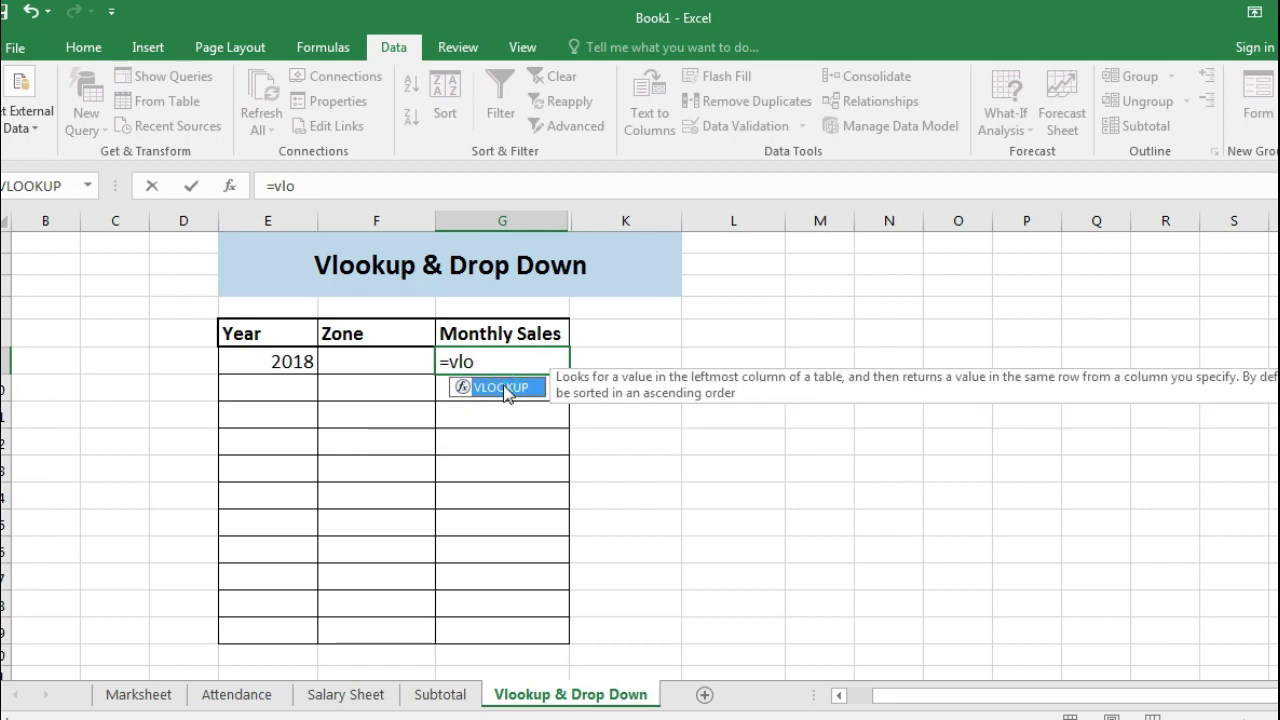
double_click(505, 388)
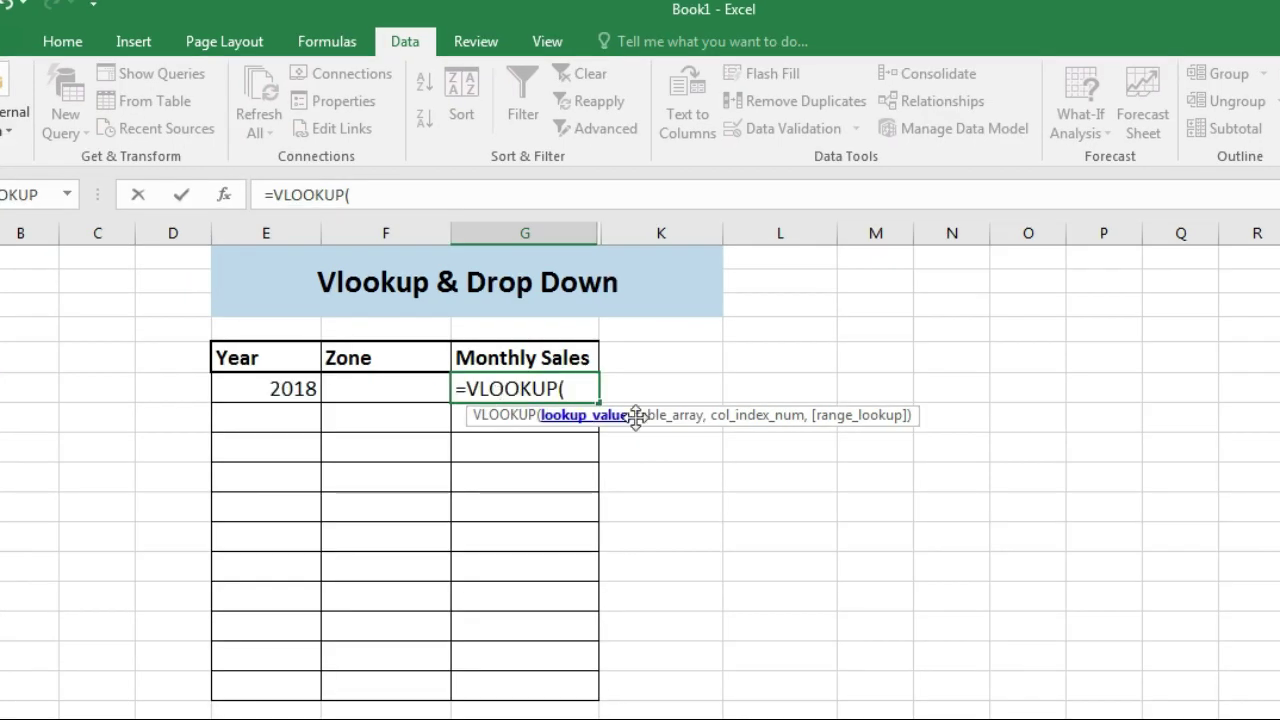
left_click(257, 388)
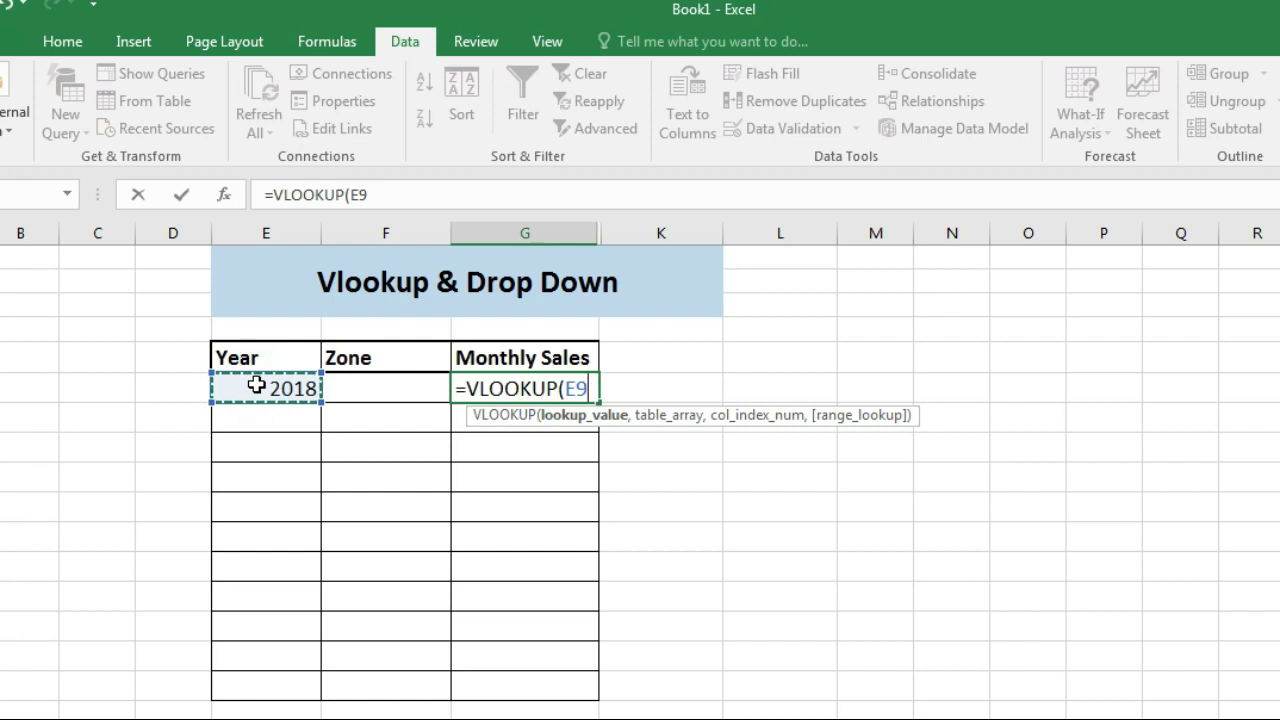
type(",")
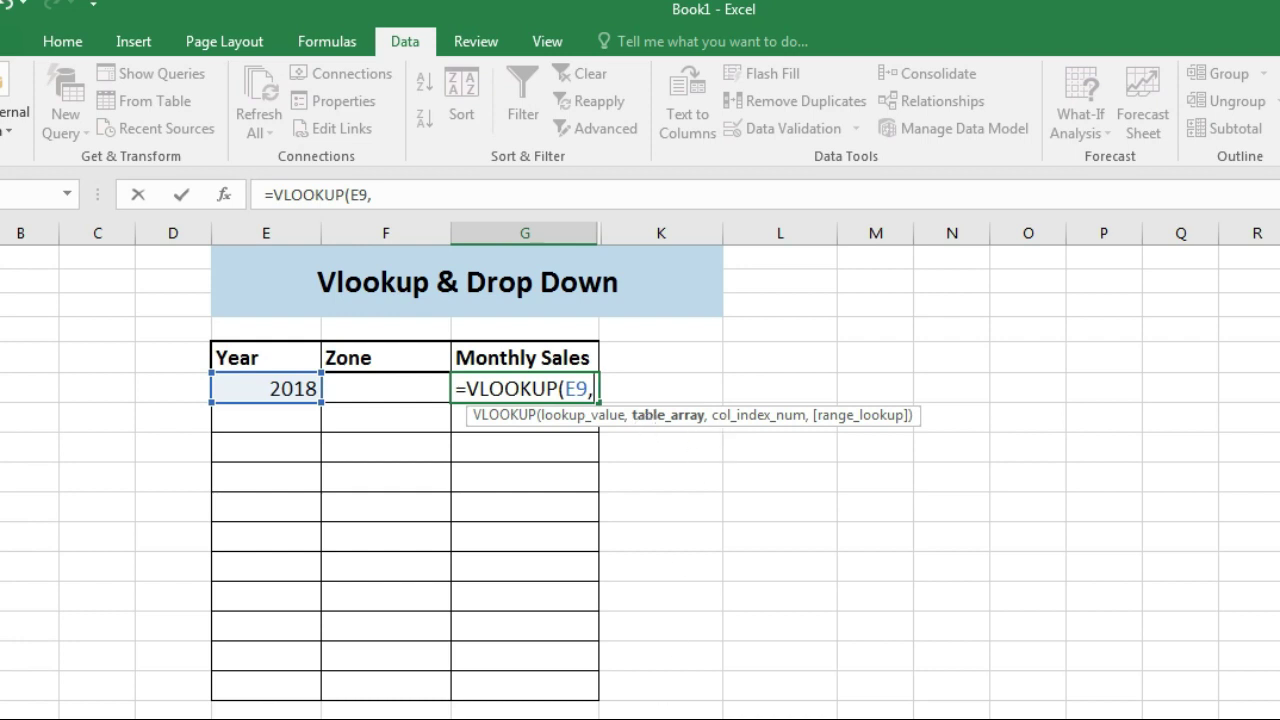
key("ctrl+Page_Down")
mouse_move(160, 386)
left_mouse_down()
mouse_move(385, 562)
mouse_move(443, 684)
left_mouse_up()
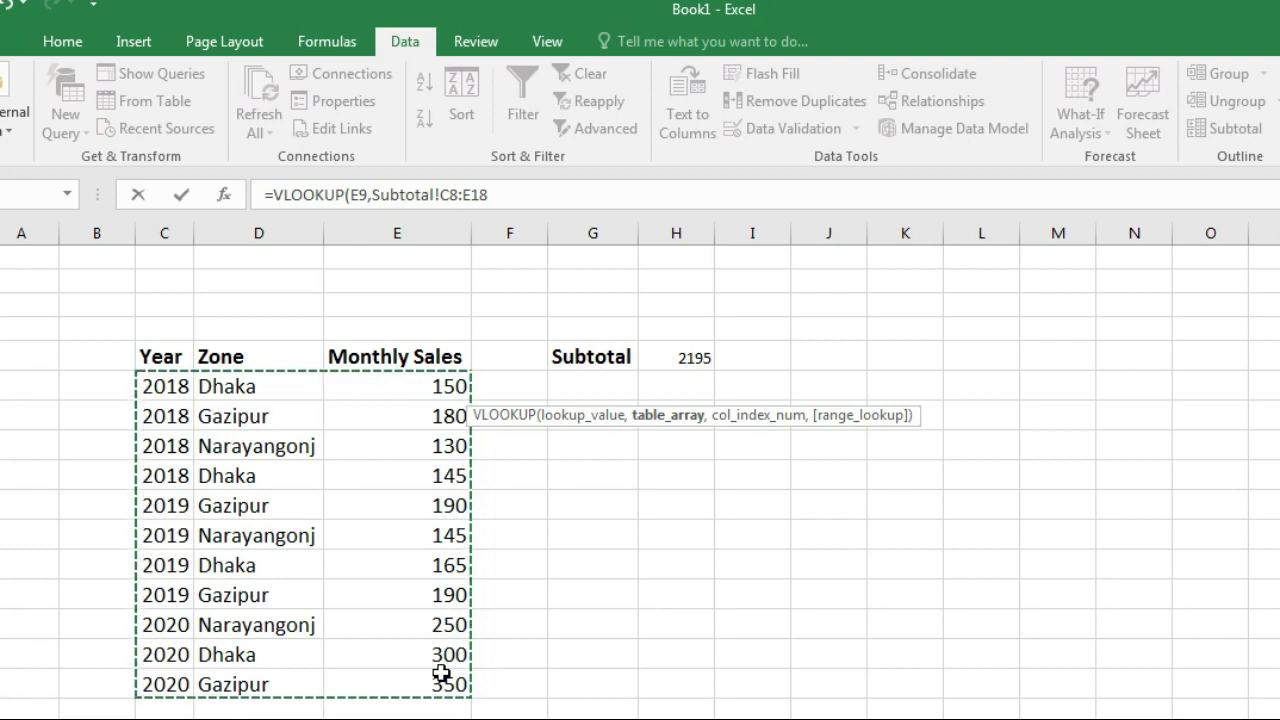
left_click(512, 194)
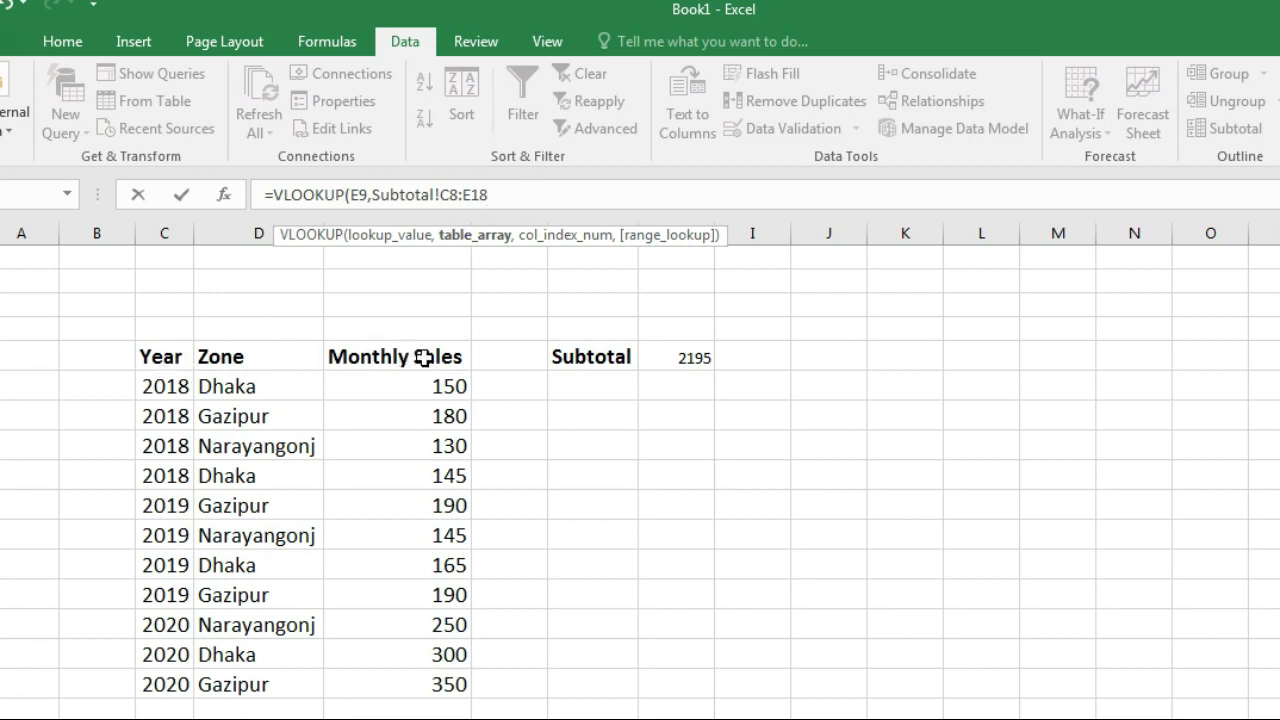
type(",3")
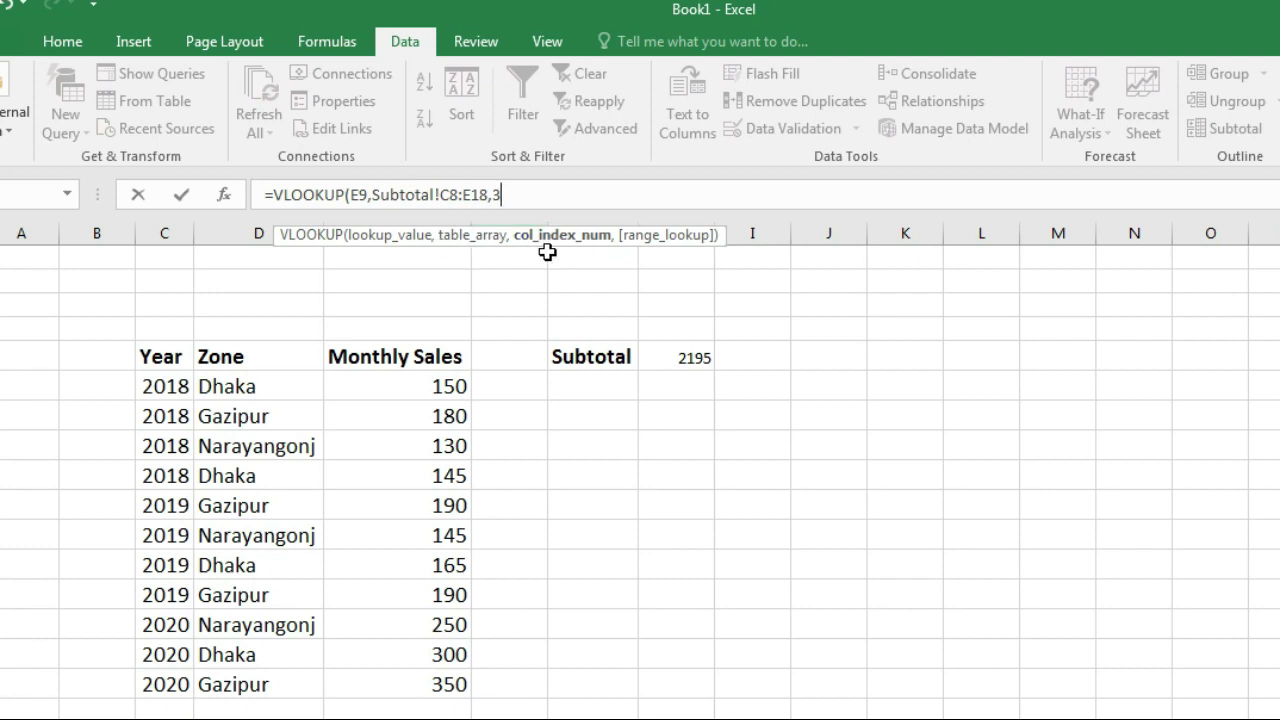
type(",0")
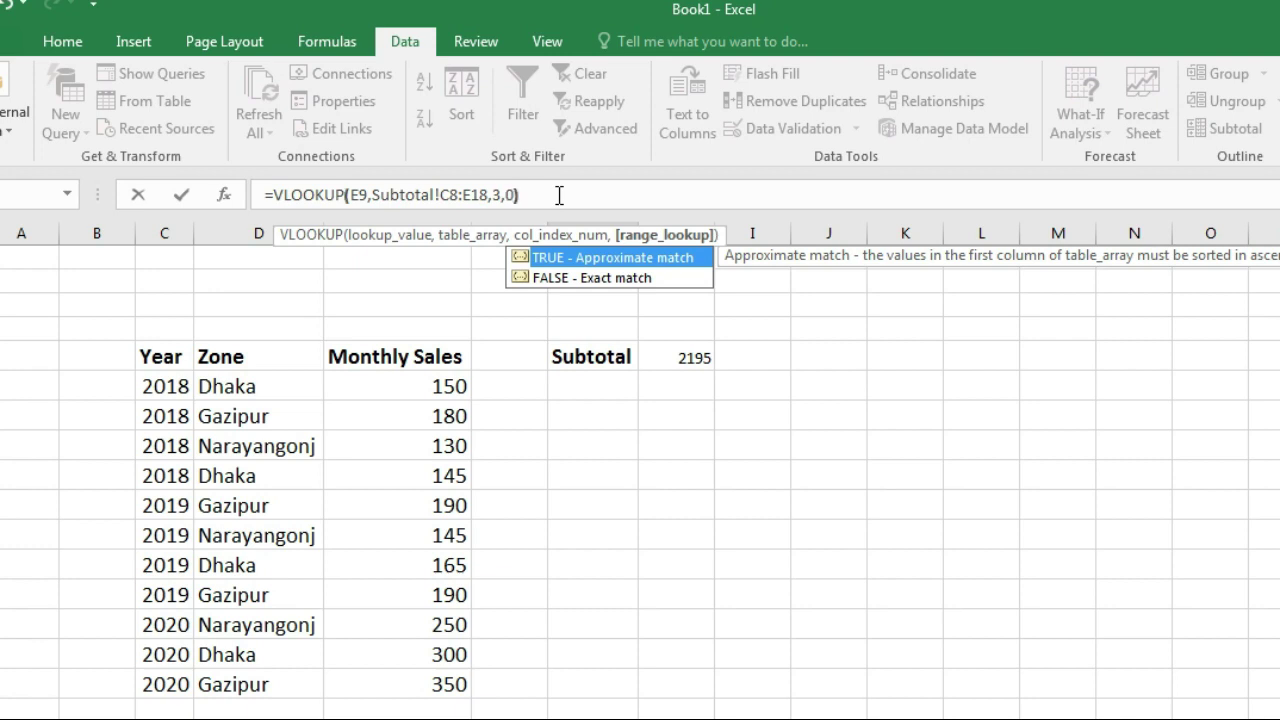
key("Return")
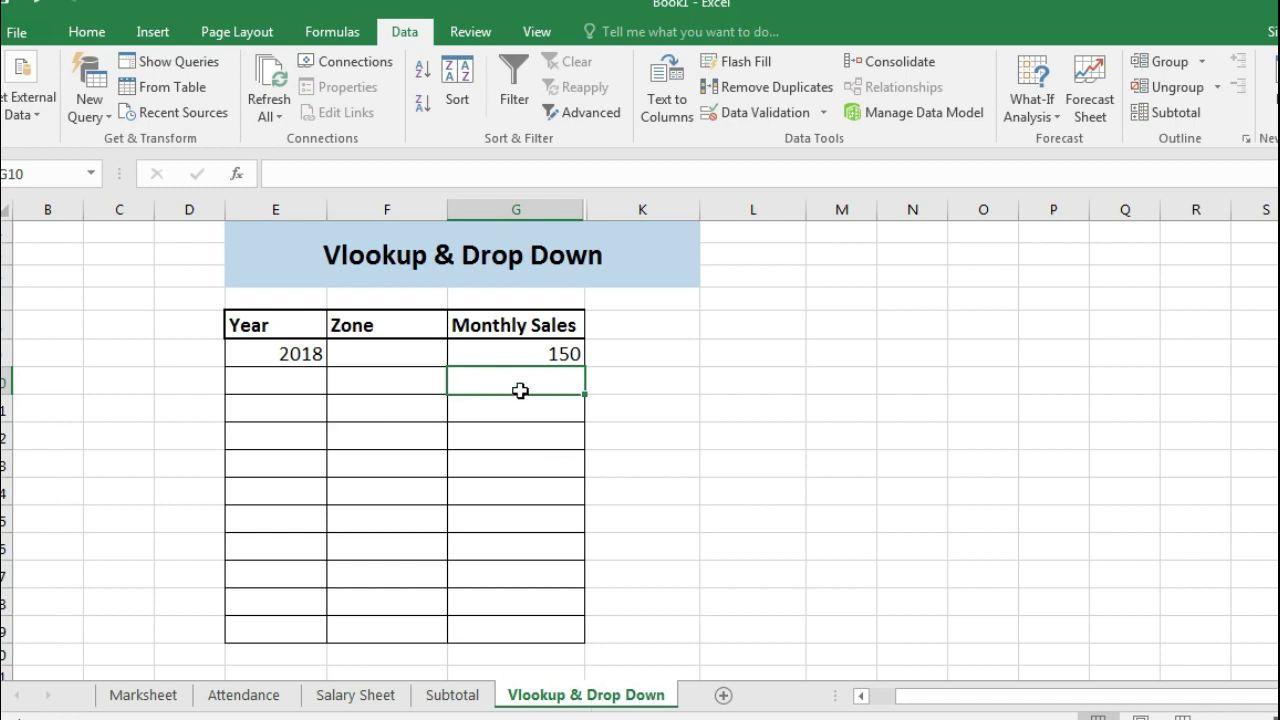
Step: Switch E9's year to 2019, then 2020, so G9 shows 250
left_click(514, 345)
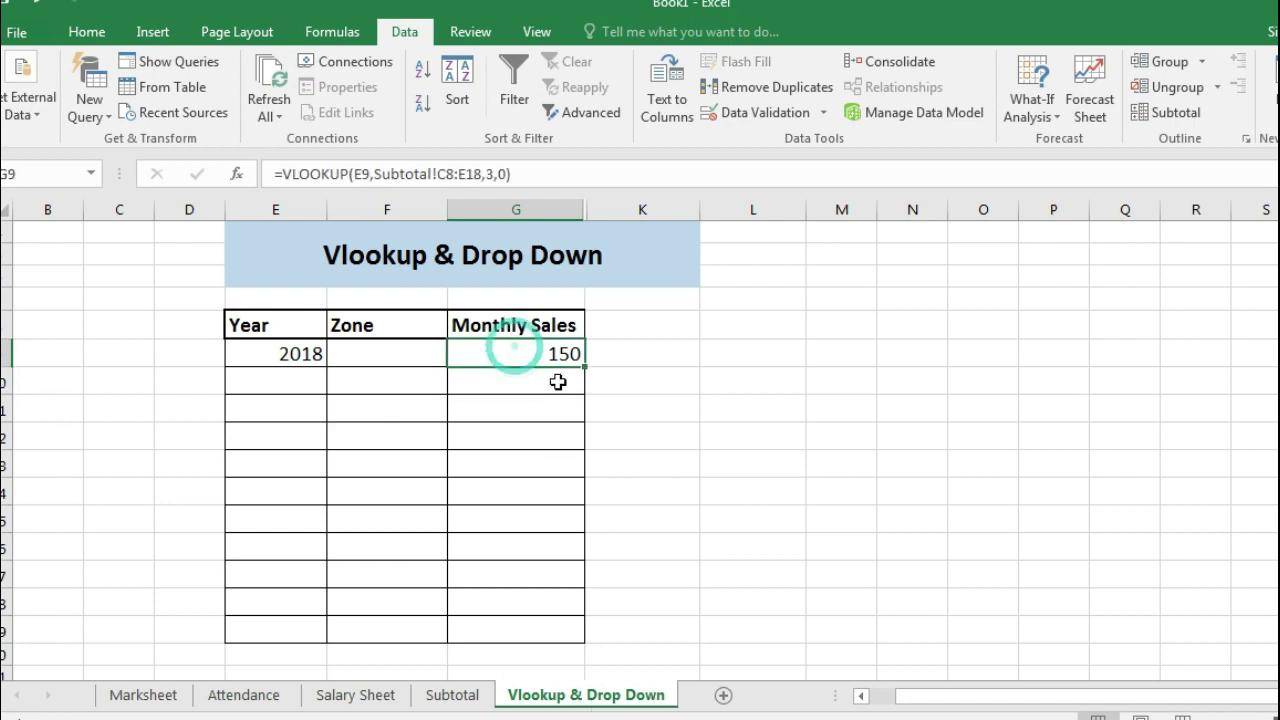
left_click(252, 354)
left_click(340, 357)
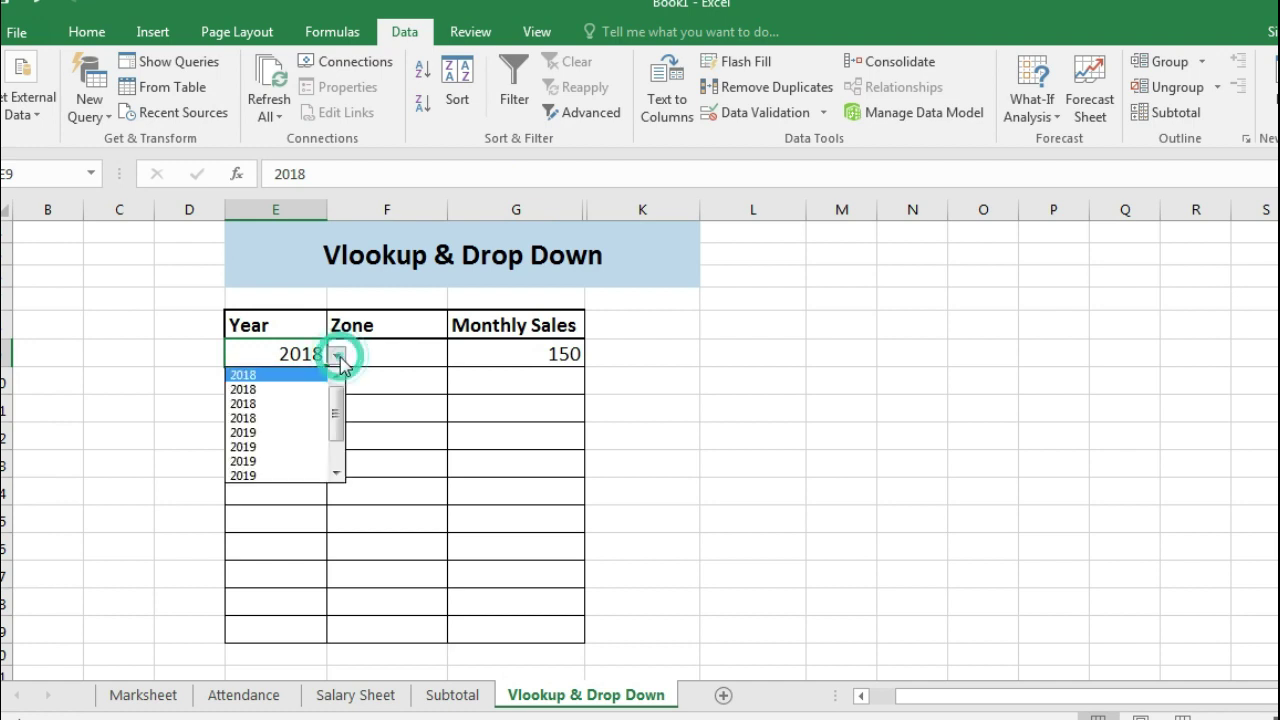
left_click(265, 432)
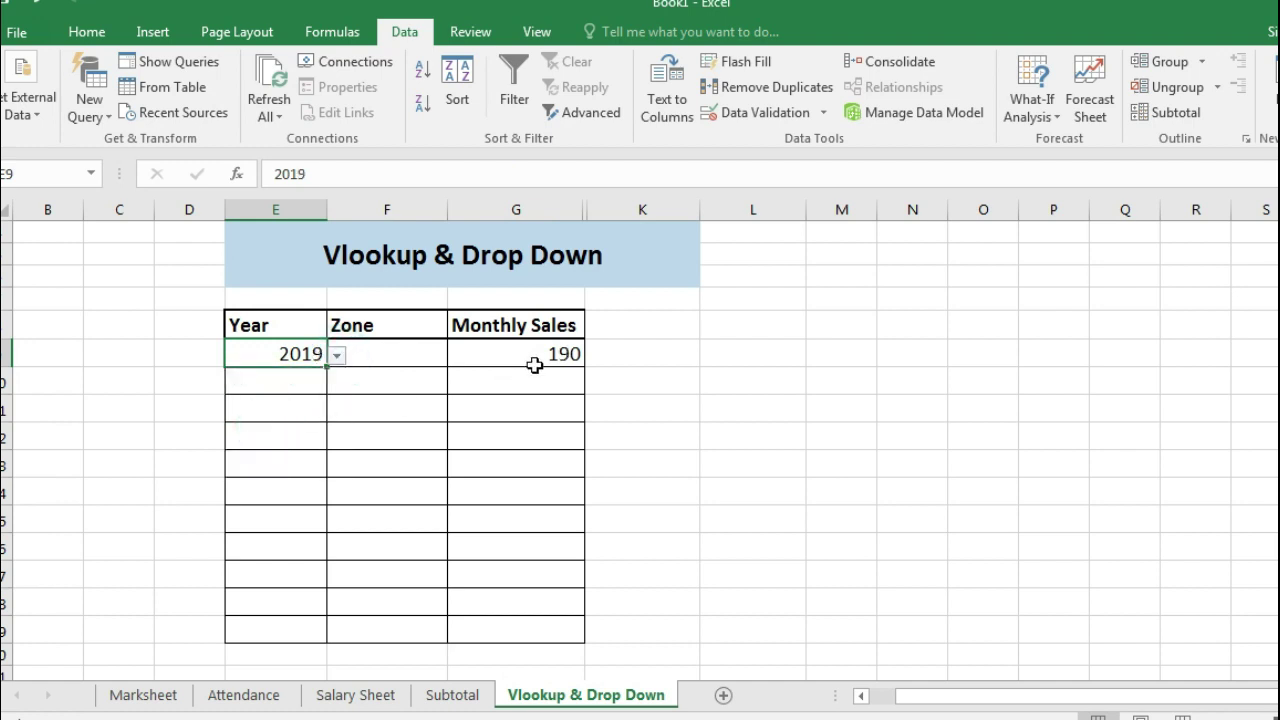
left_click(337, 355)
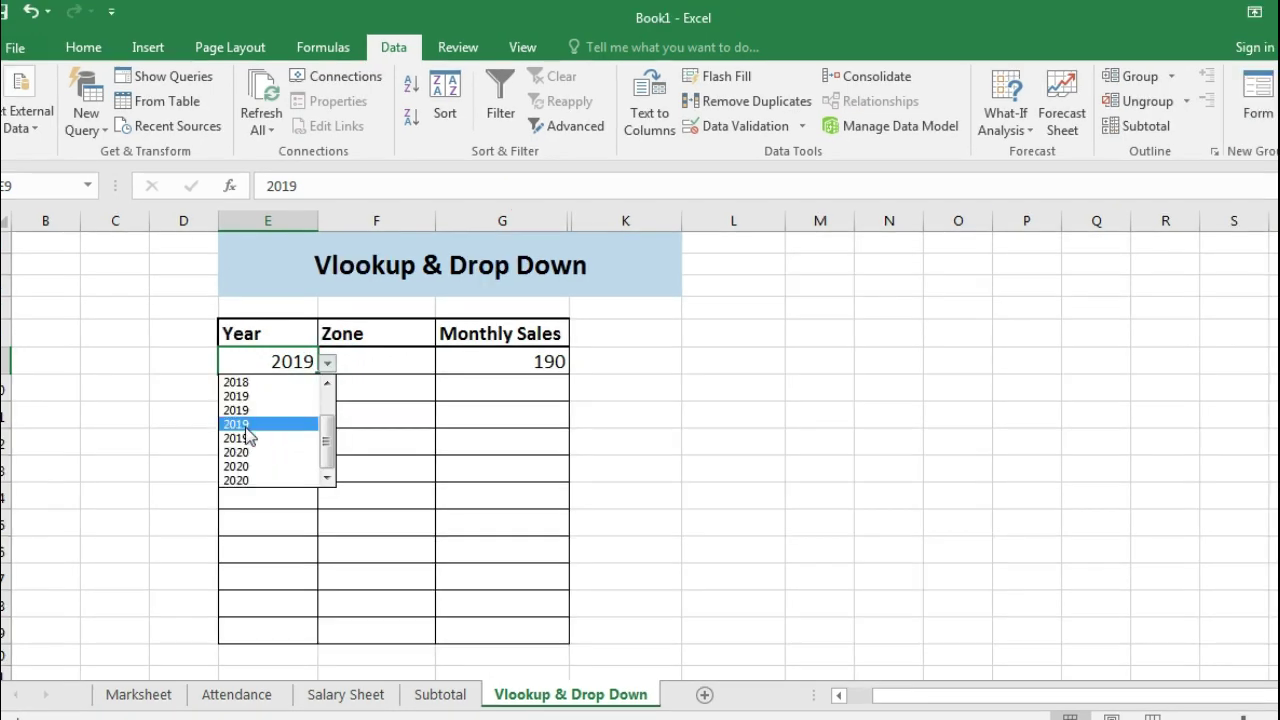
left_click(265, 446)
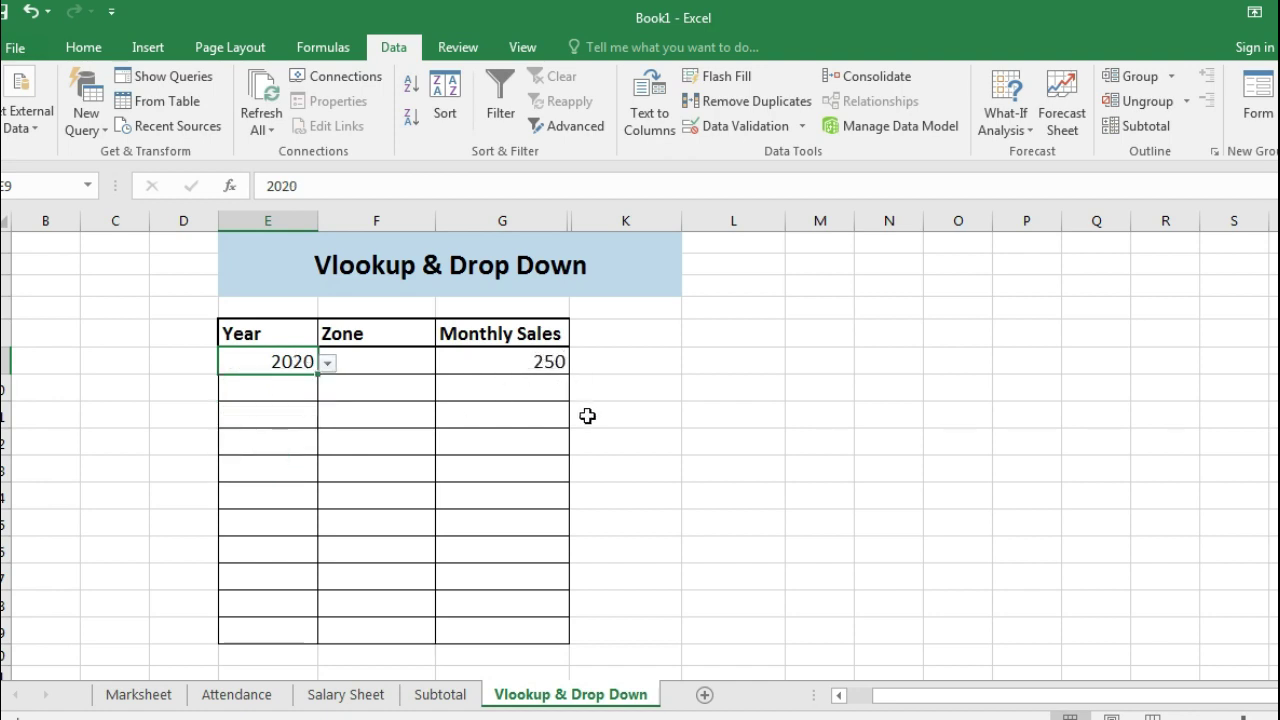
left_click(543, 436)
left_click(349, 368)
type("=")
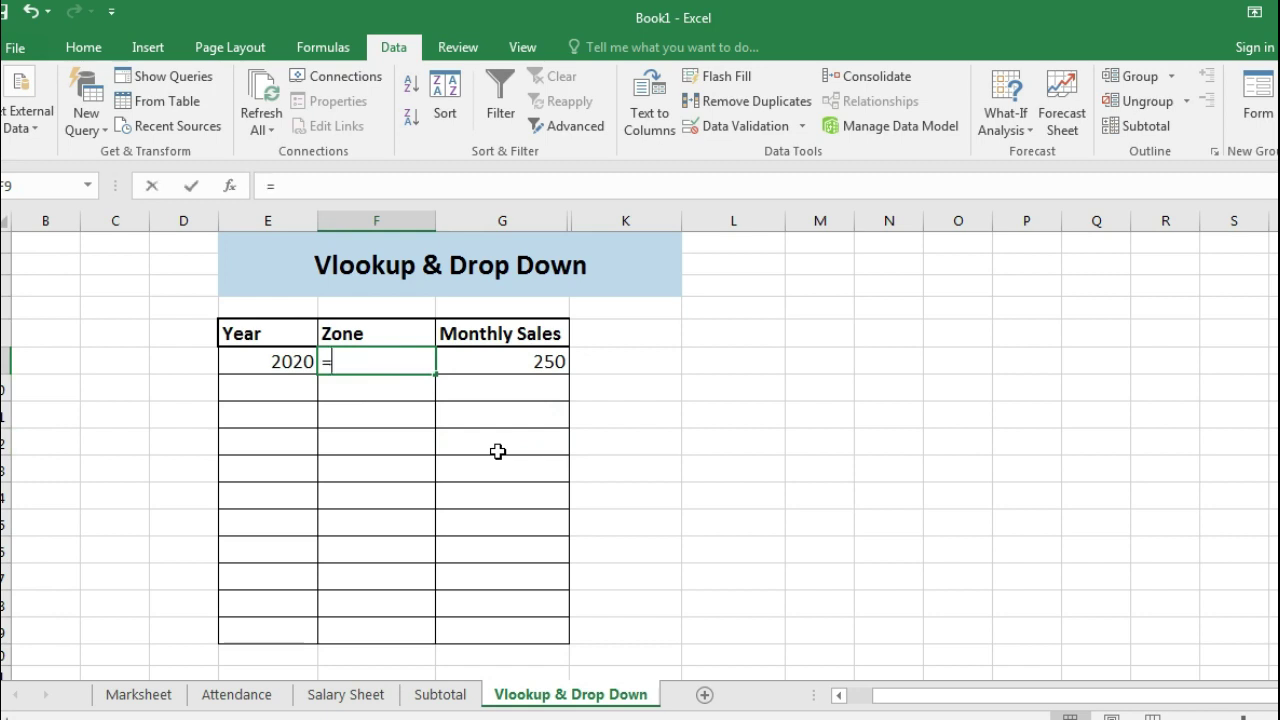
Step: Enter =VLOOKUP(E9,Subtotal!C8:E18,2,0) in F9 so Zone shows Narayangonj
type("v")
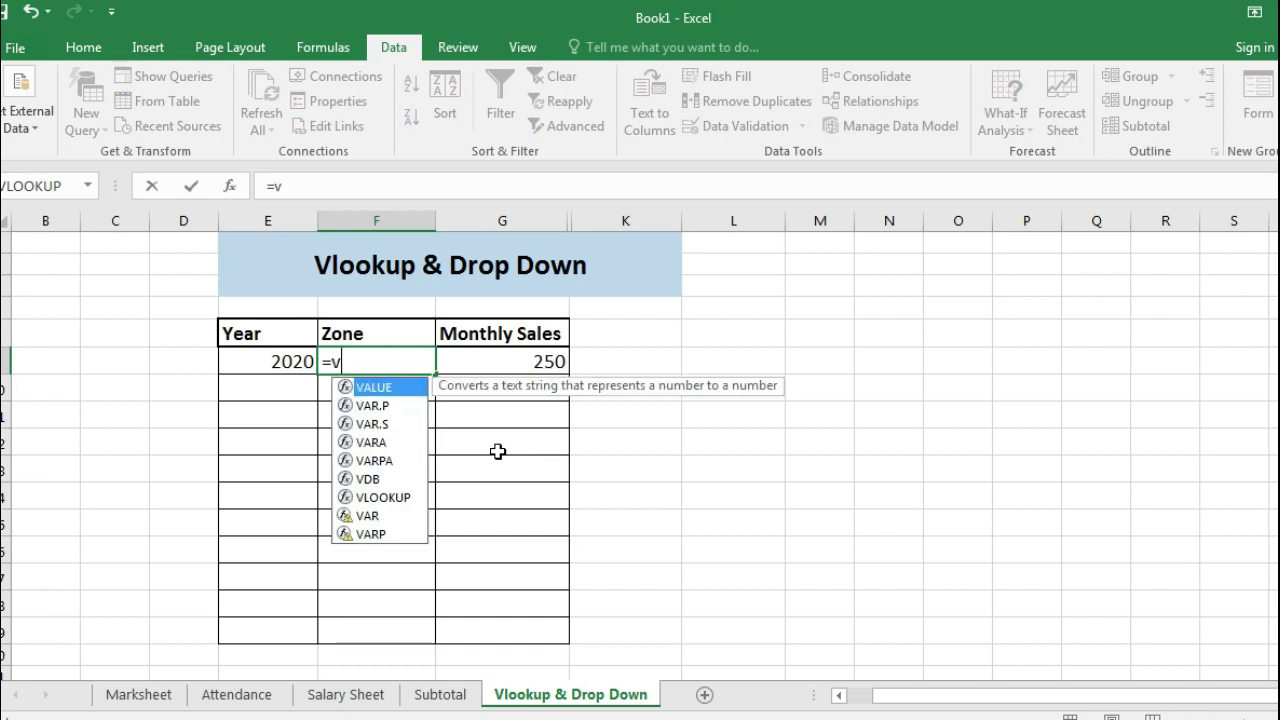
type("lo")
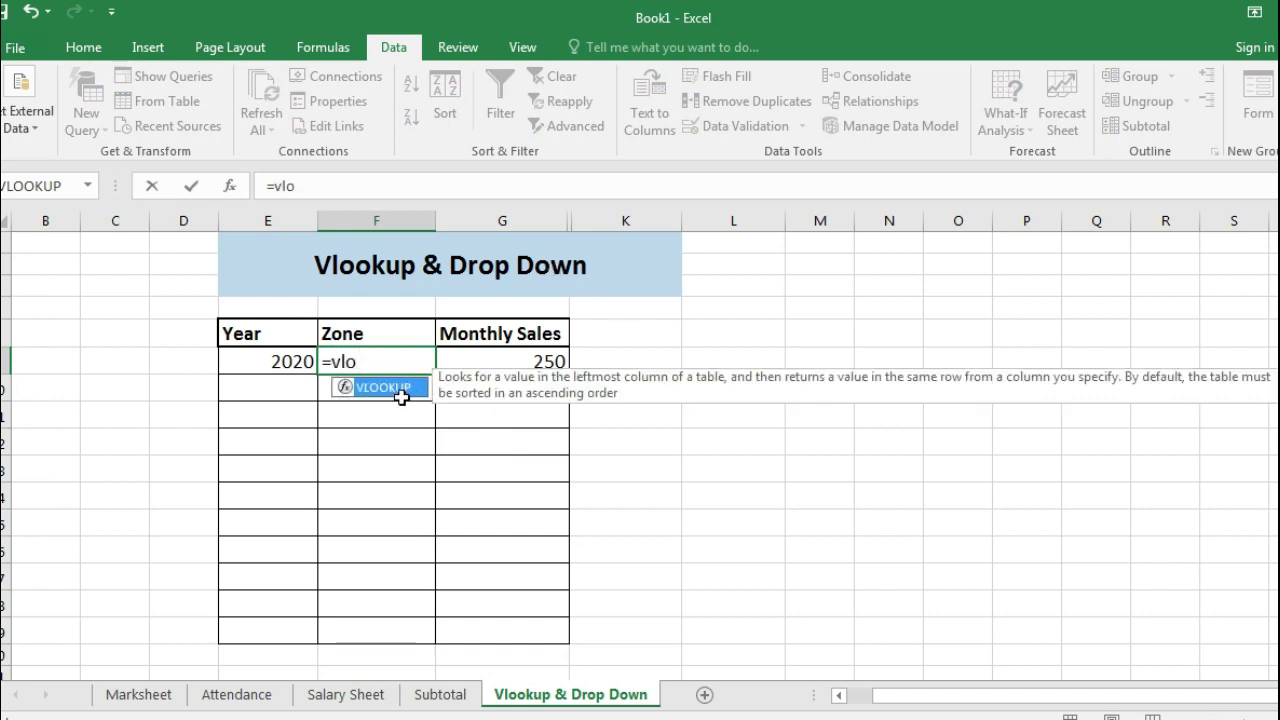
double_click(390, 387)
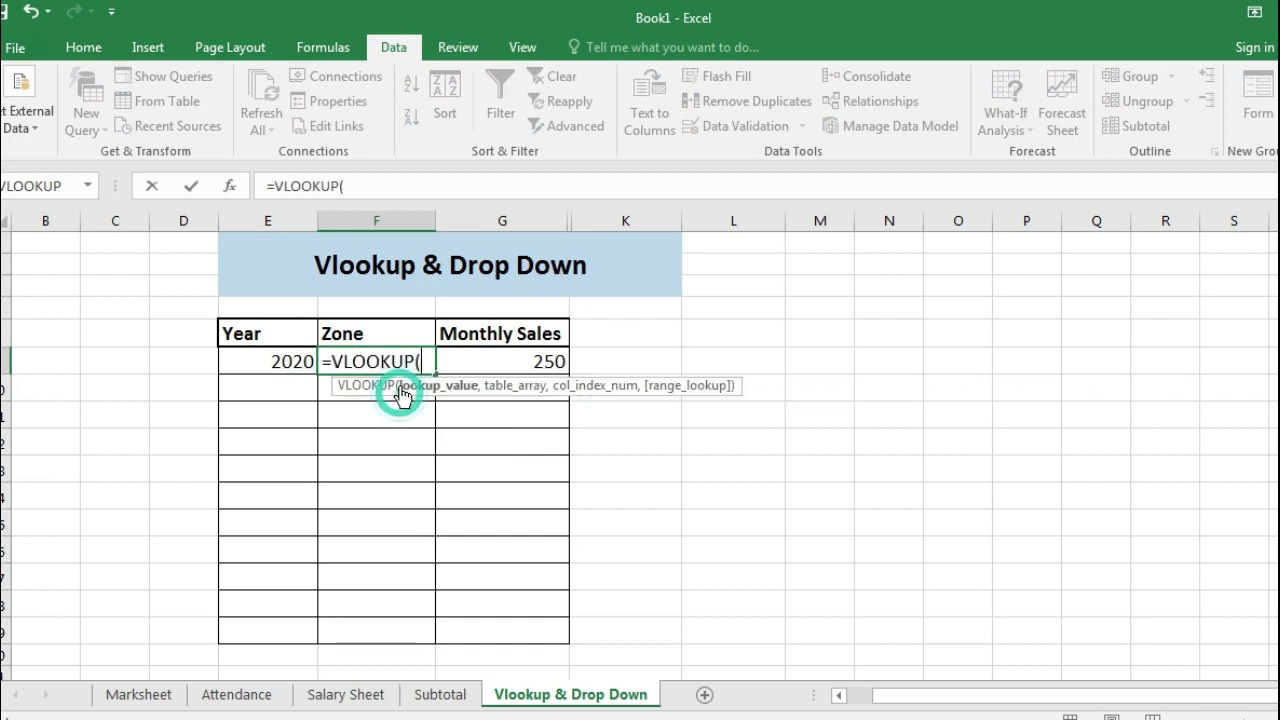
left_click(269, 361)
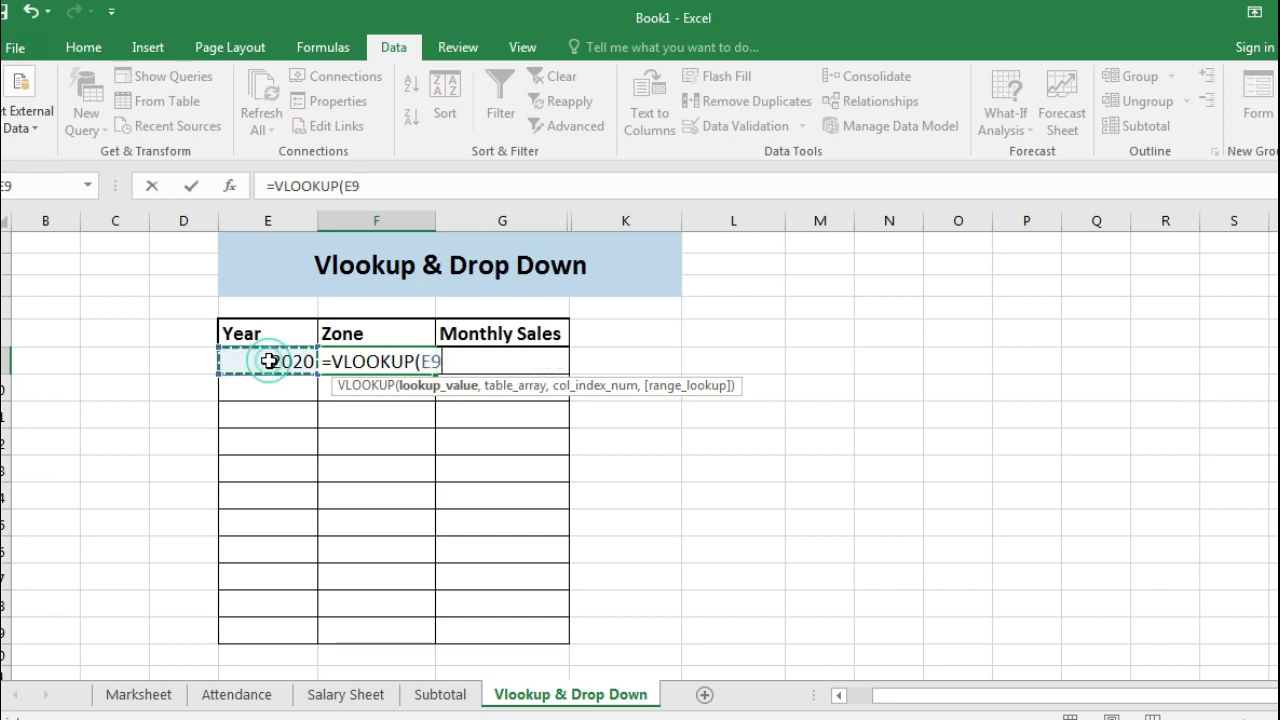
type(",")
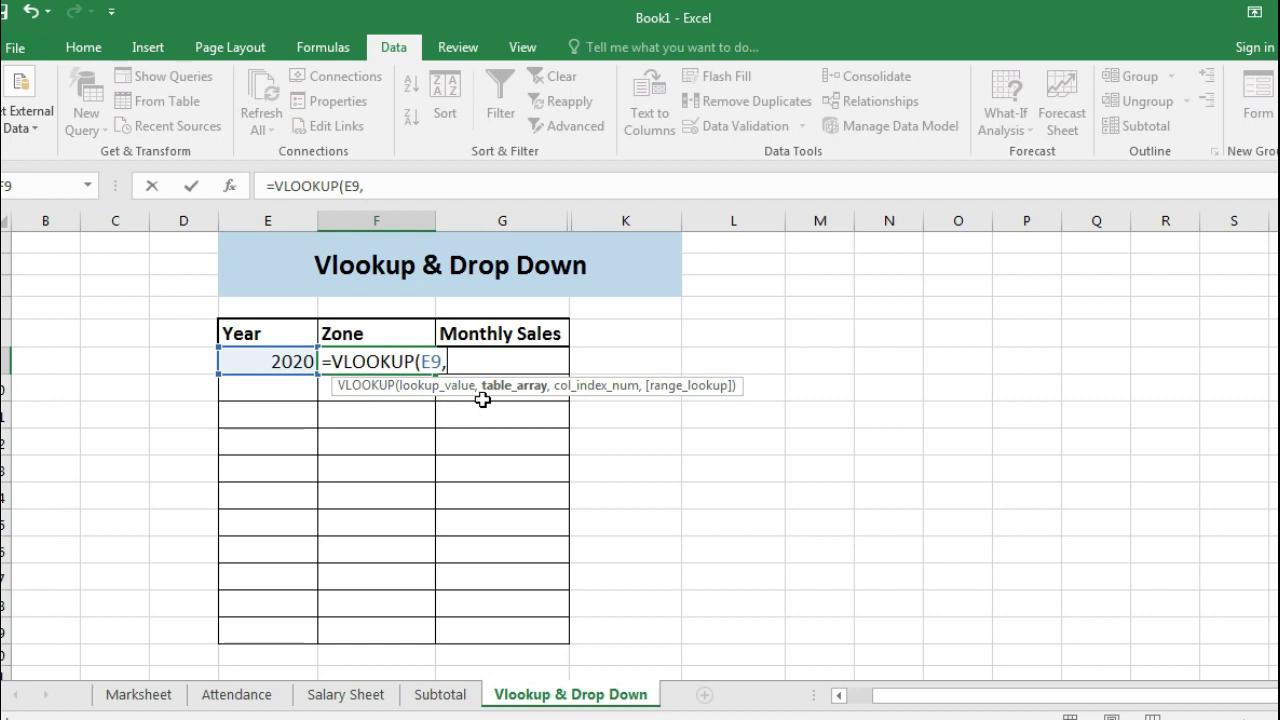
left_click(441, 694)
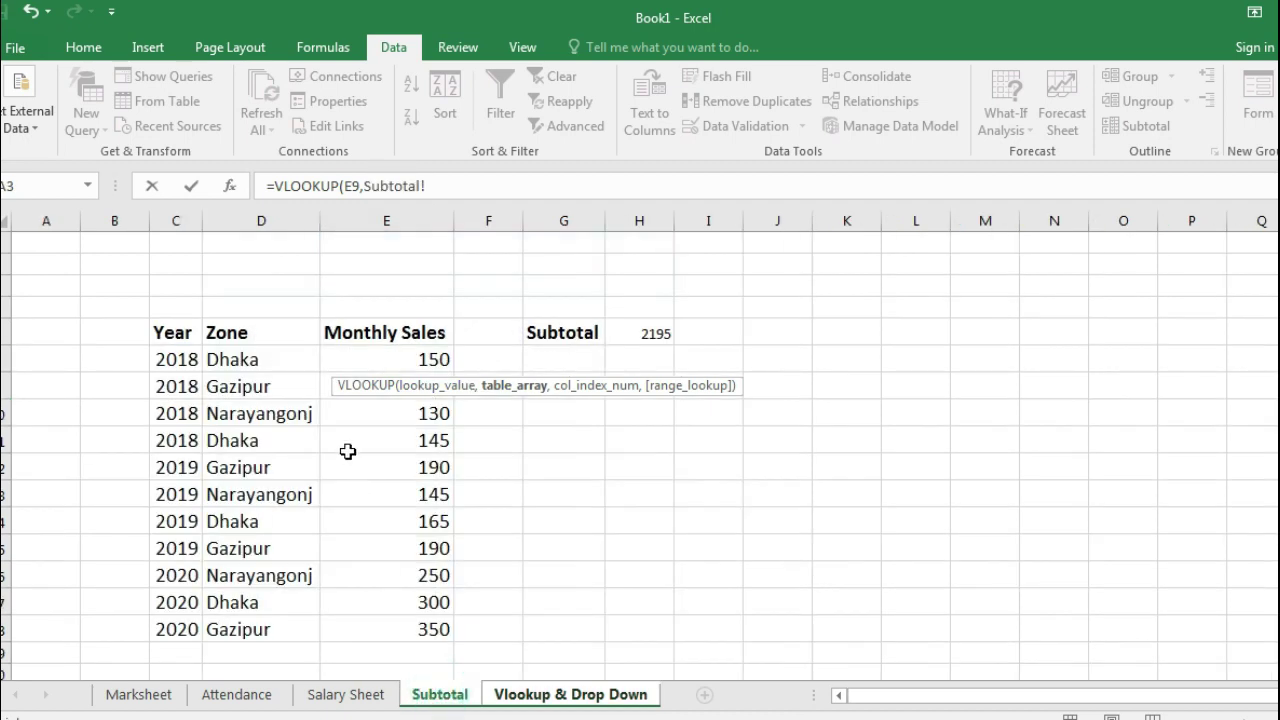
left_click_drag(163, 357, 440, 618)
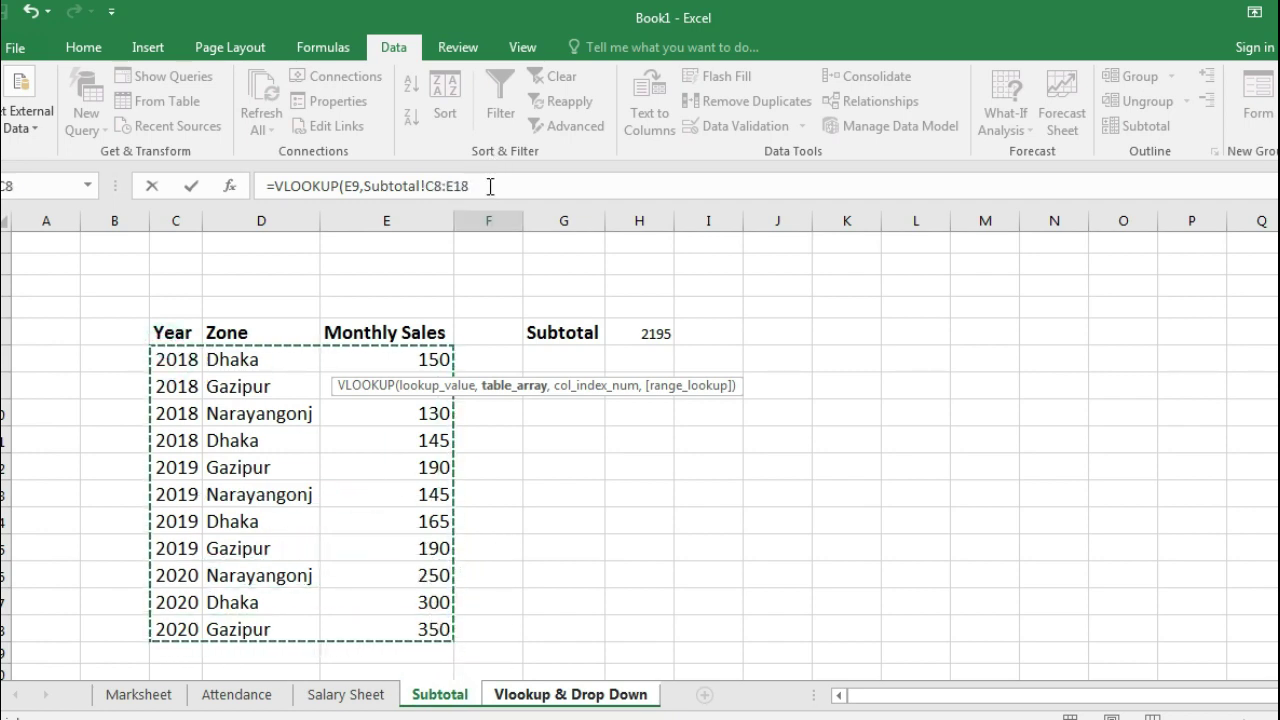
left_click(490, 186)
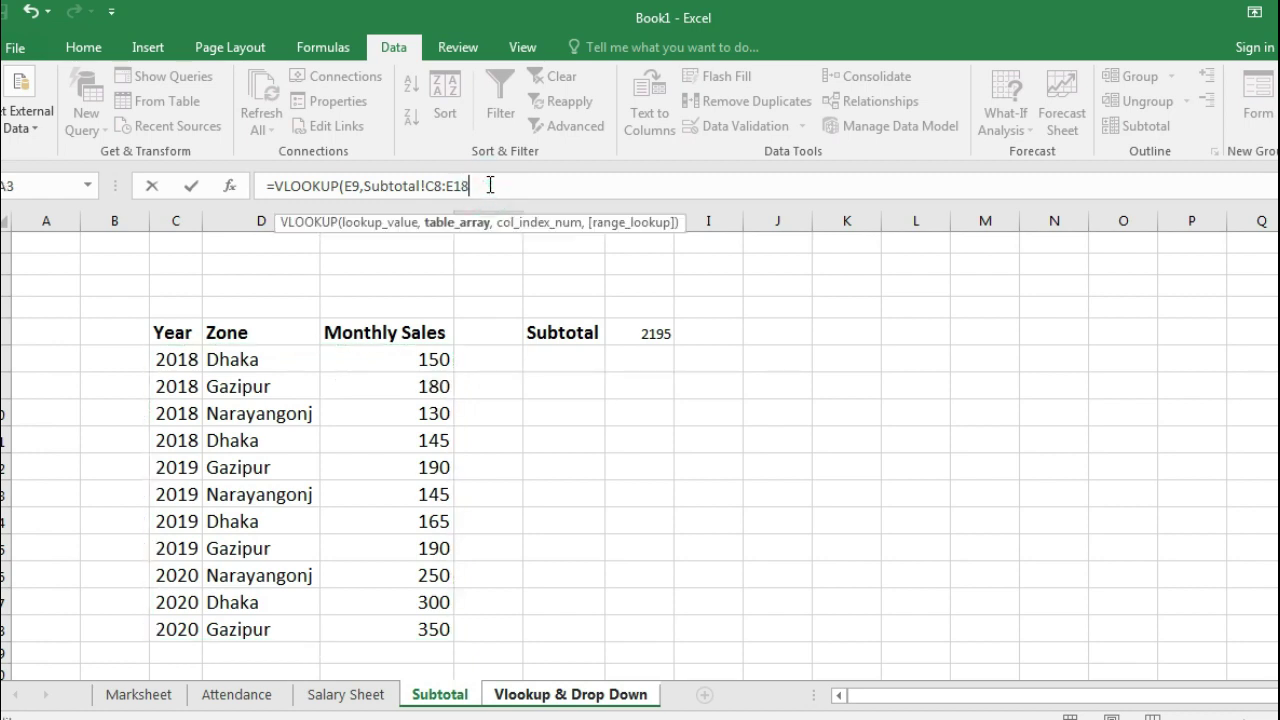
type(",2")
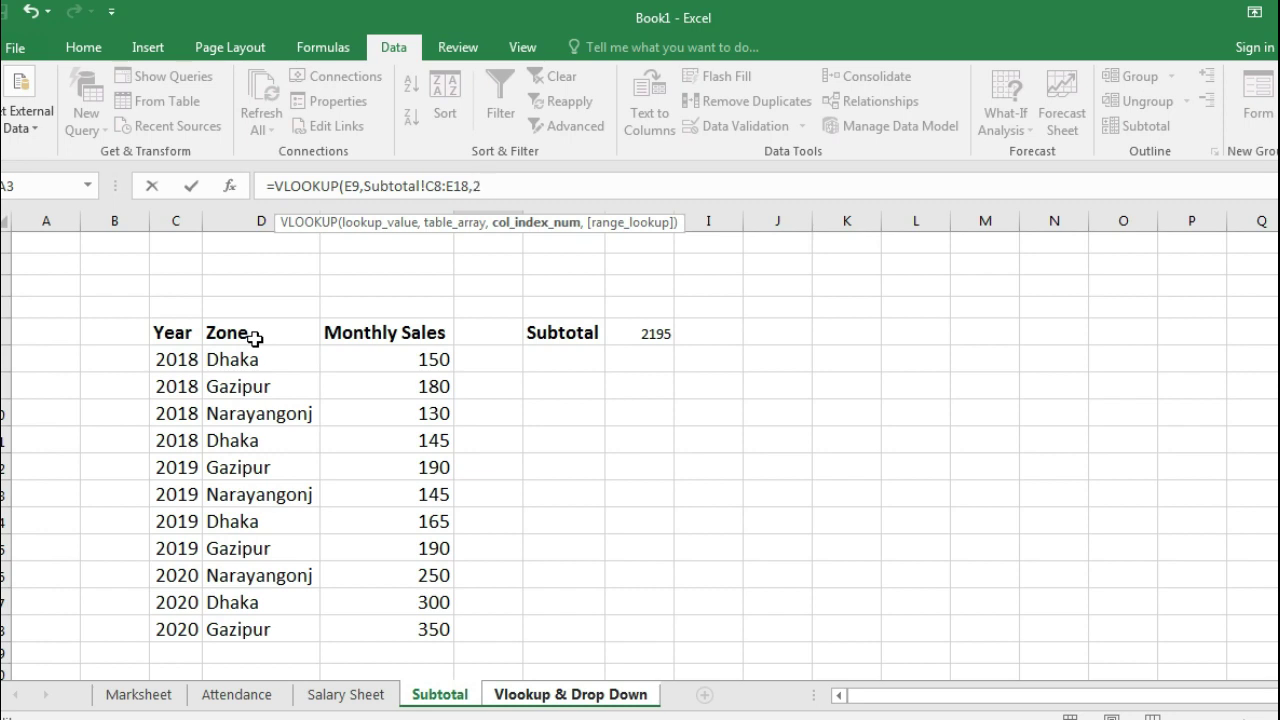
type(",0")
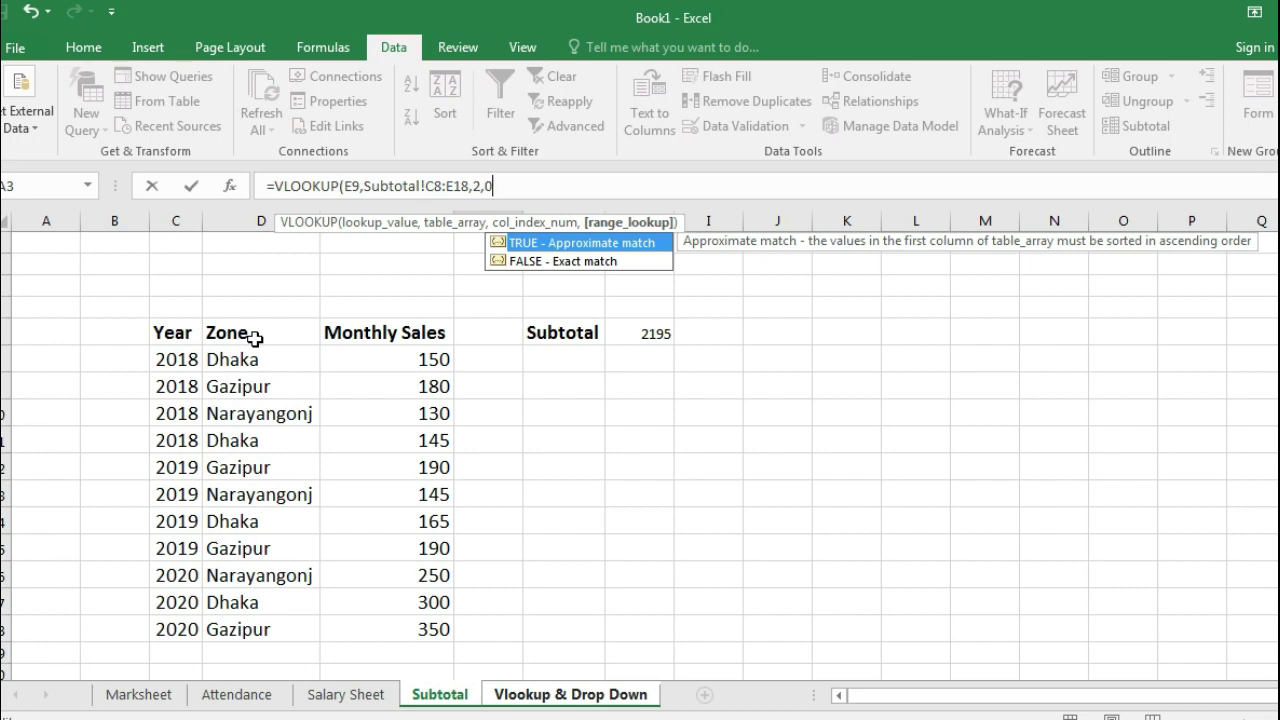
key("Return")
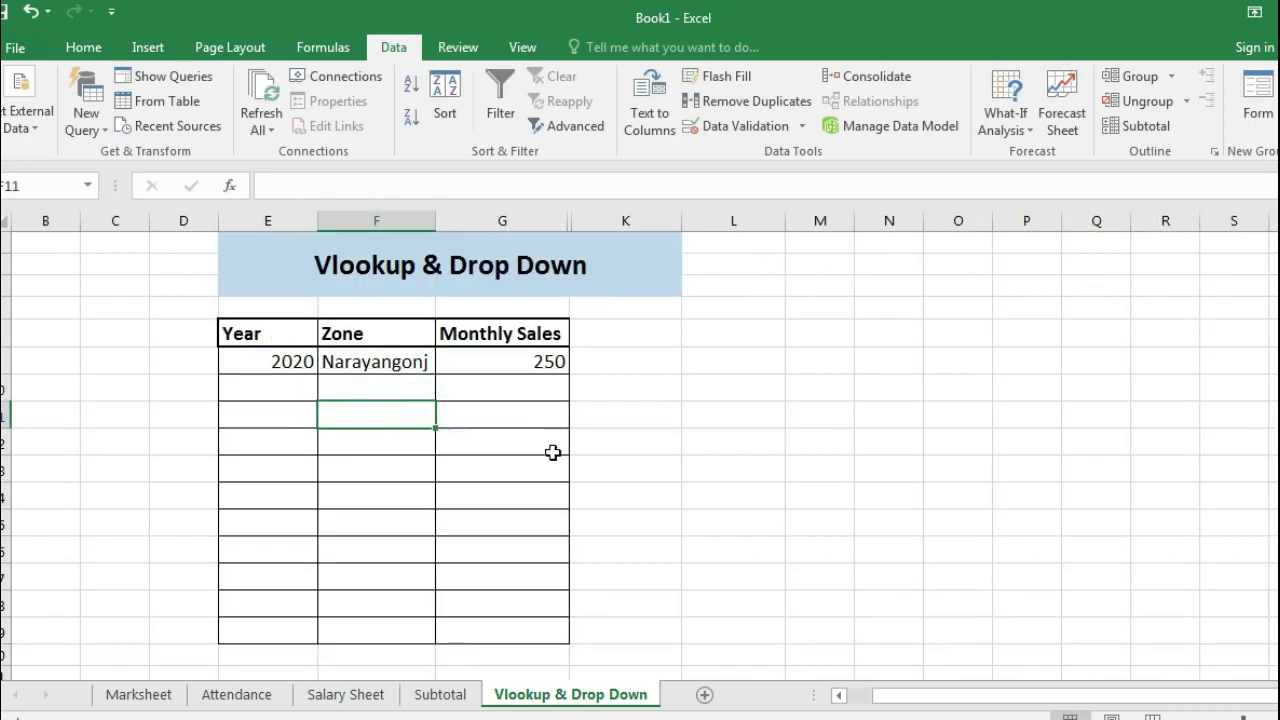
Step: Pick 2019 in E9's drop-down, updating Zone to Gazipur and Monthly Sales to 190
left_click(479, 476)
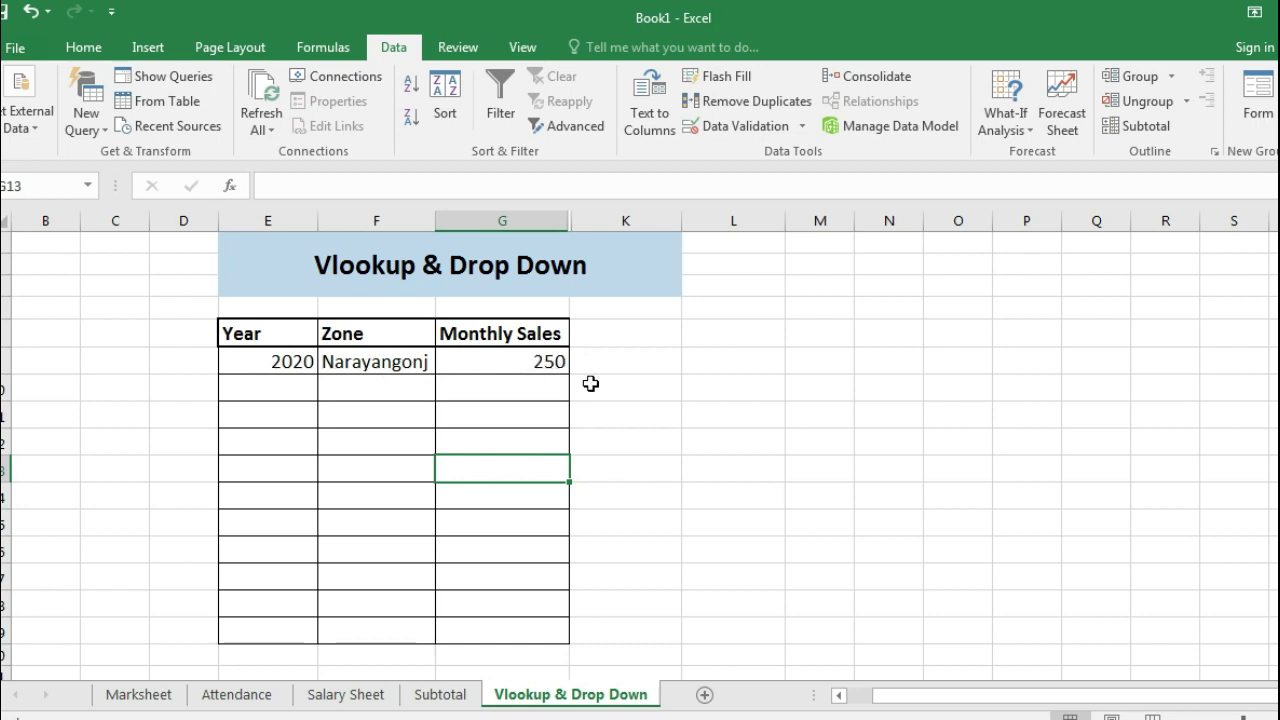
left_click(298, 350)
left_click(328, 363)
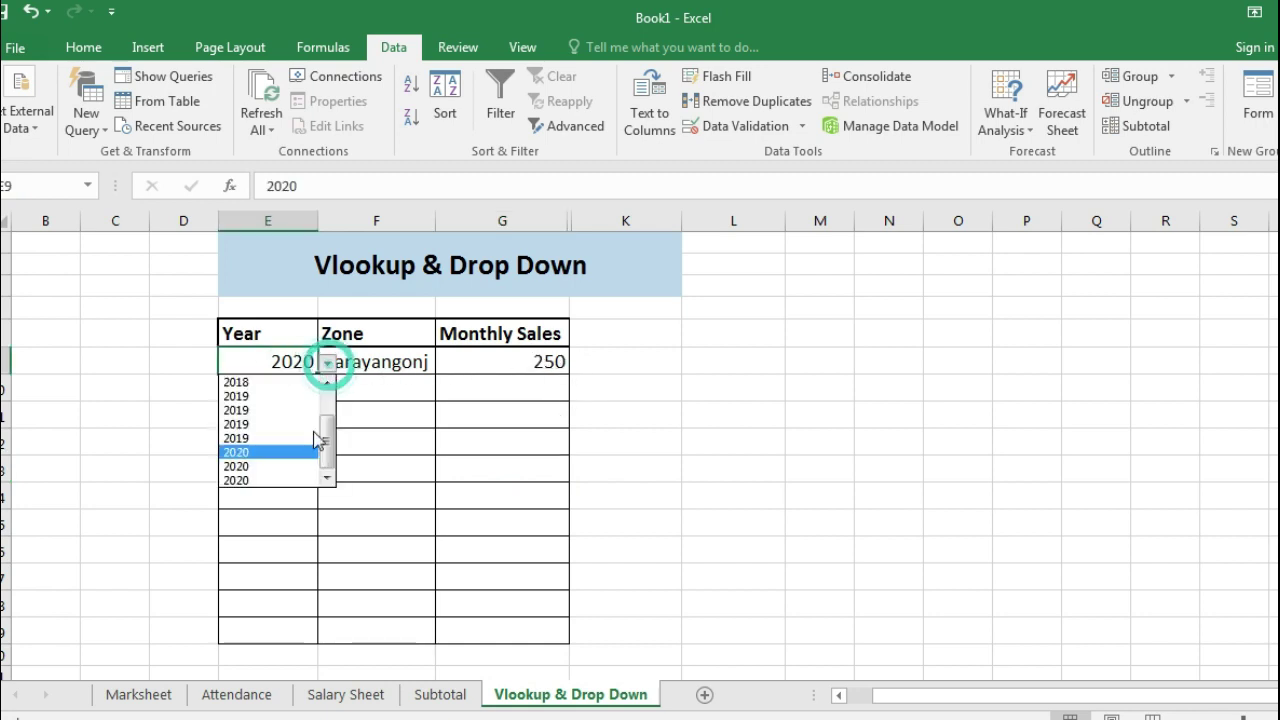
left_click(264, 408)
left_click(390, 410)
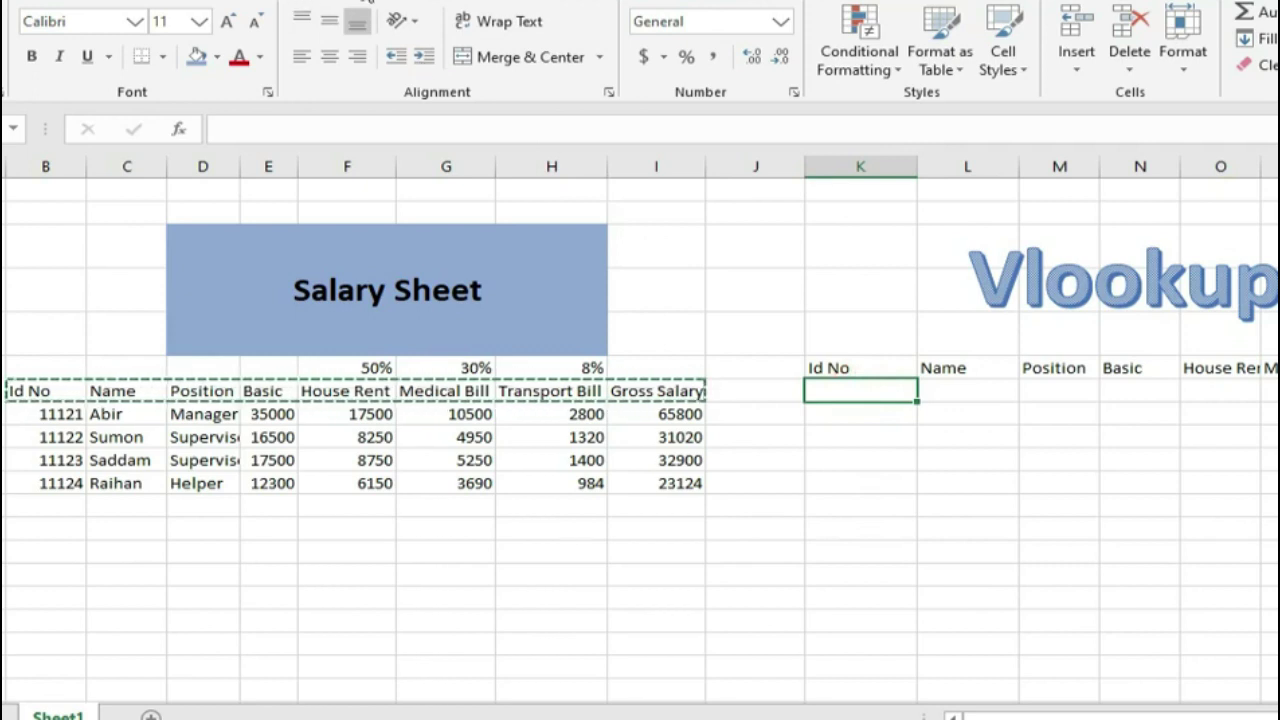
Step: Add List validation to K7 sourced from $B$8:$B$11, then open its Id drop-down
left_click(427, 2)
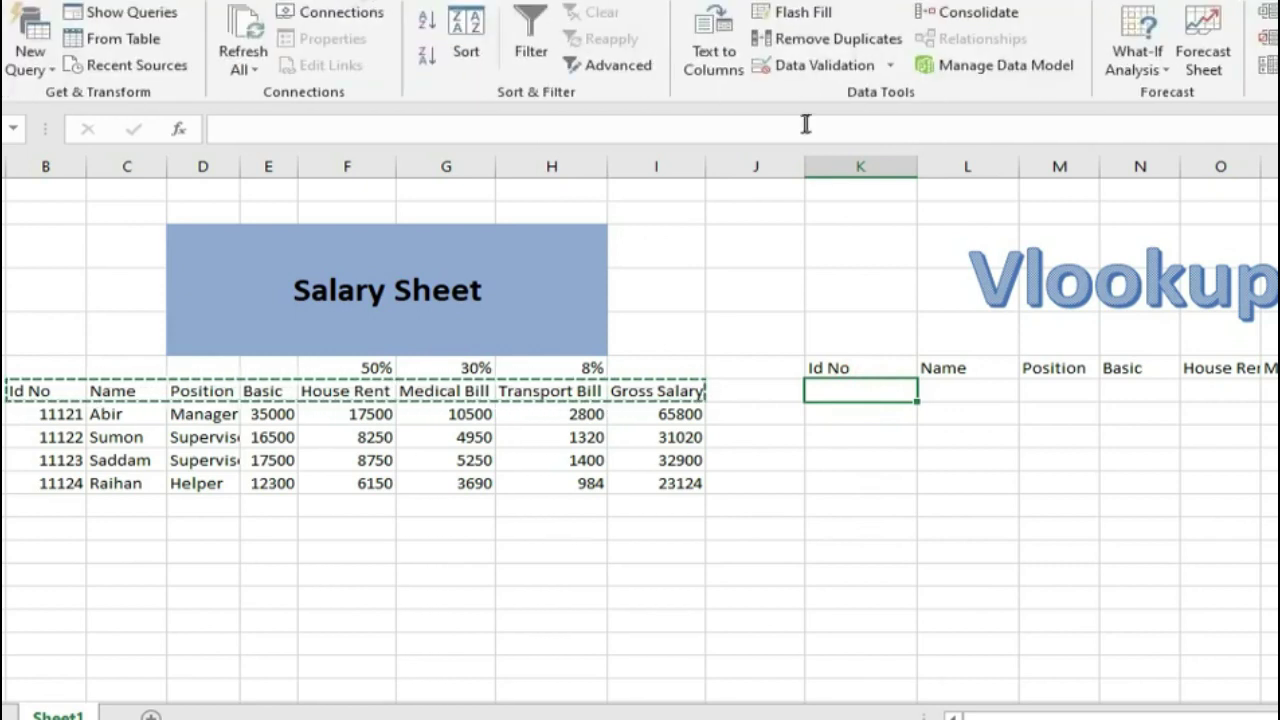
left_click(840, 76)
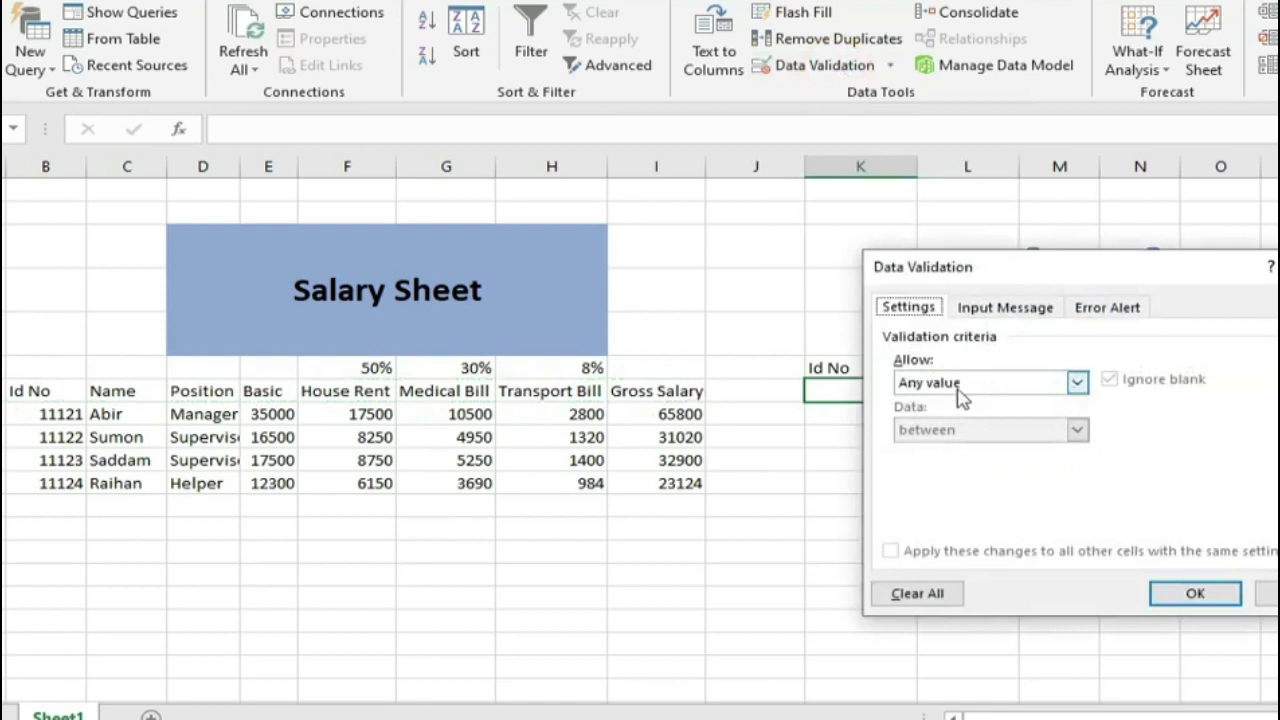
left_click(1077, 382)
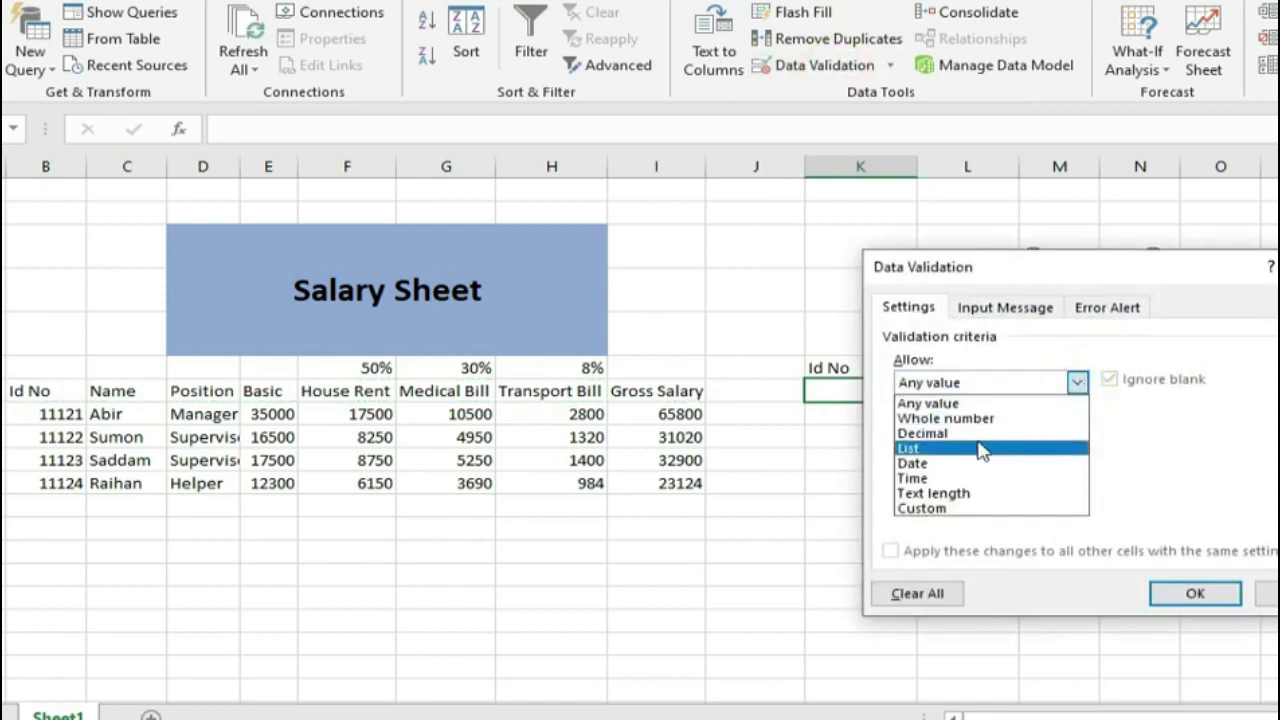
left_click(980, 448)
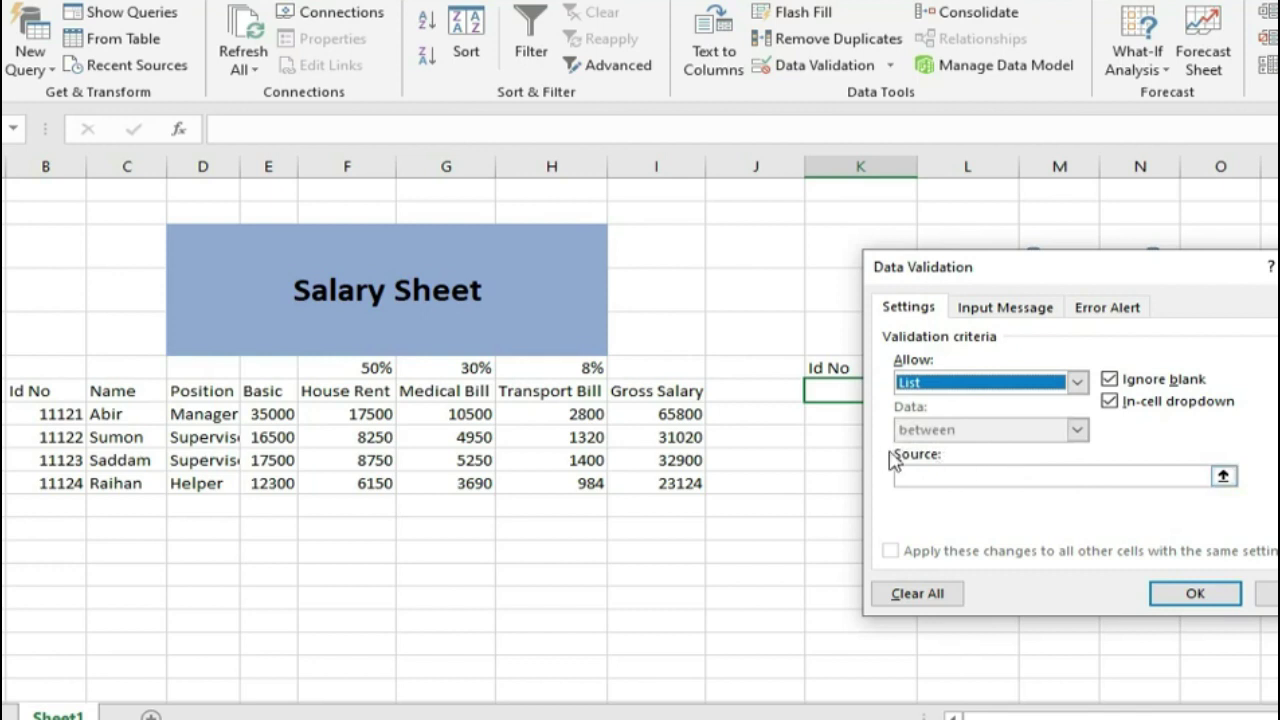
left_click(1224, 478)
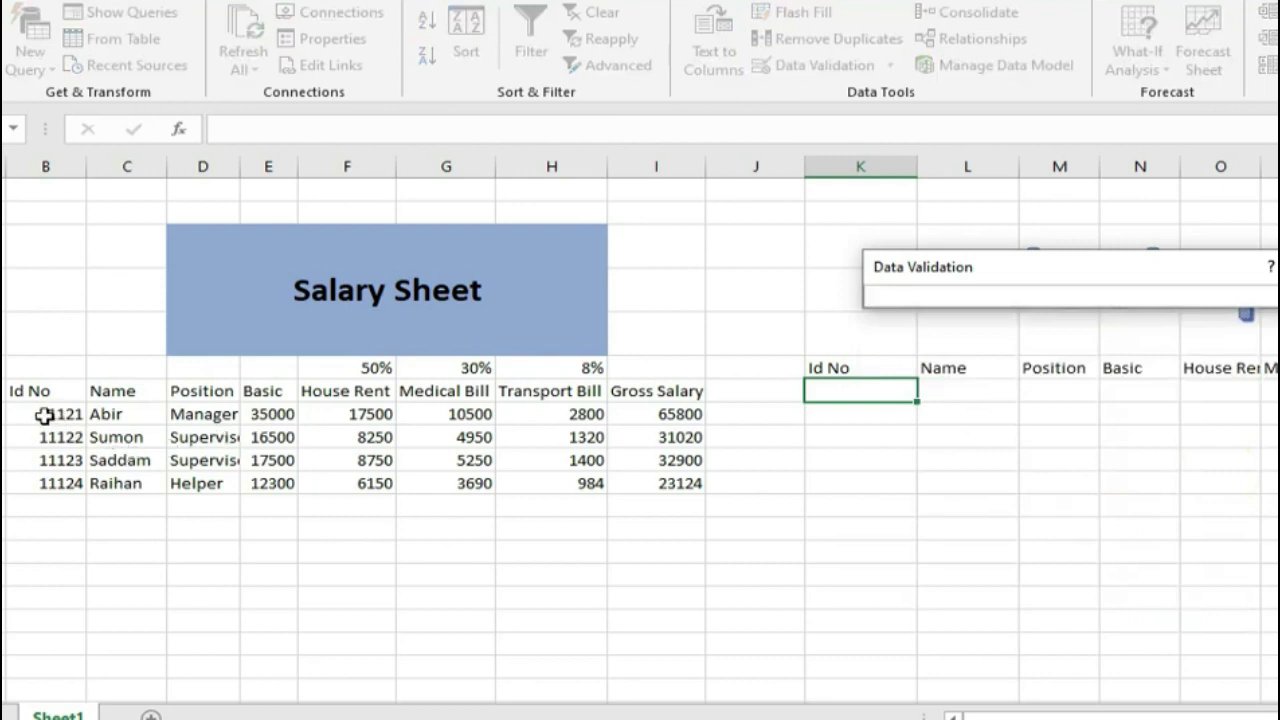
left_click_drag(44, 411, 49, 483)
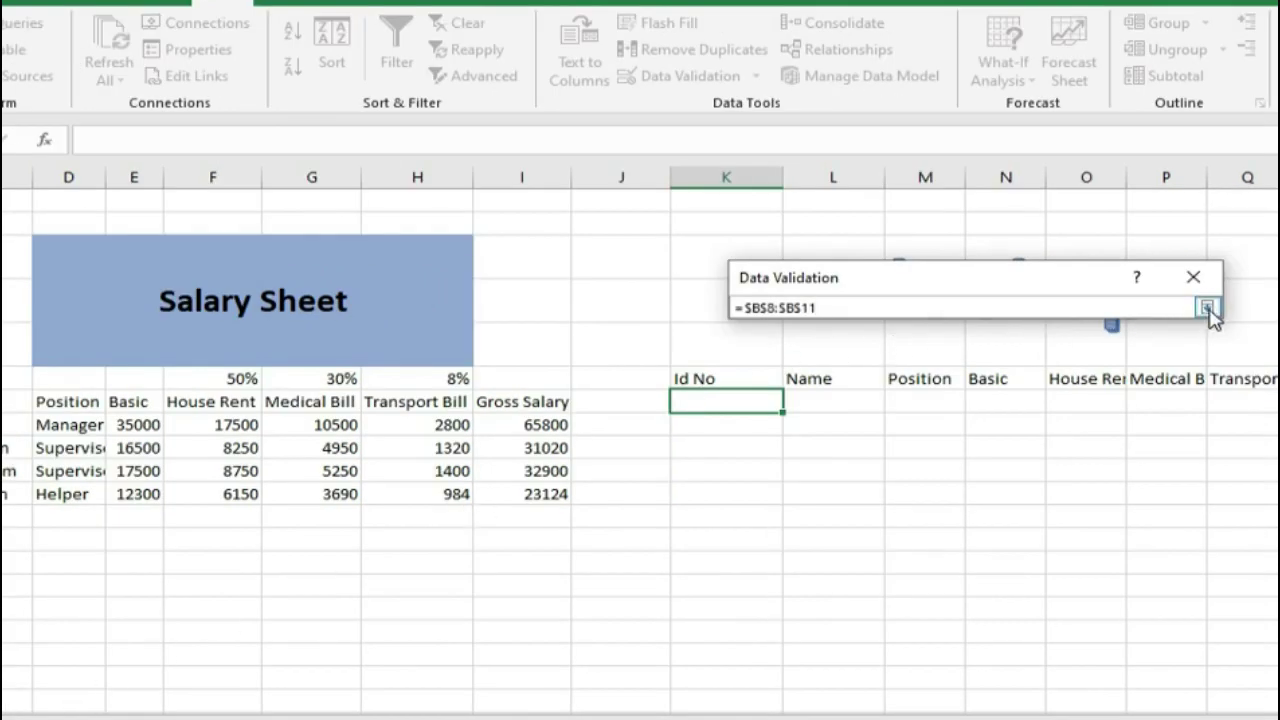
left_click(1208, 308)
left_click(1068, 605)
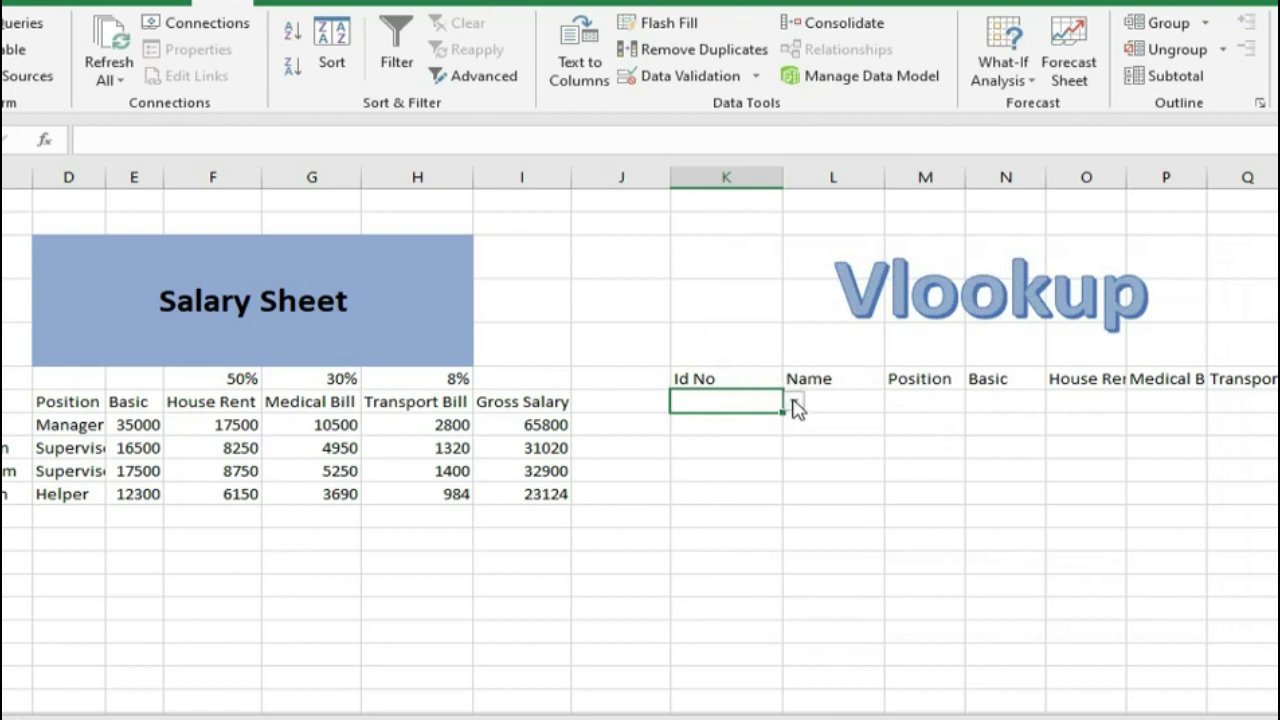
left_click(793, 401)
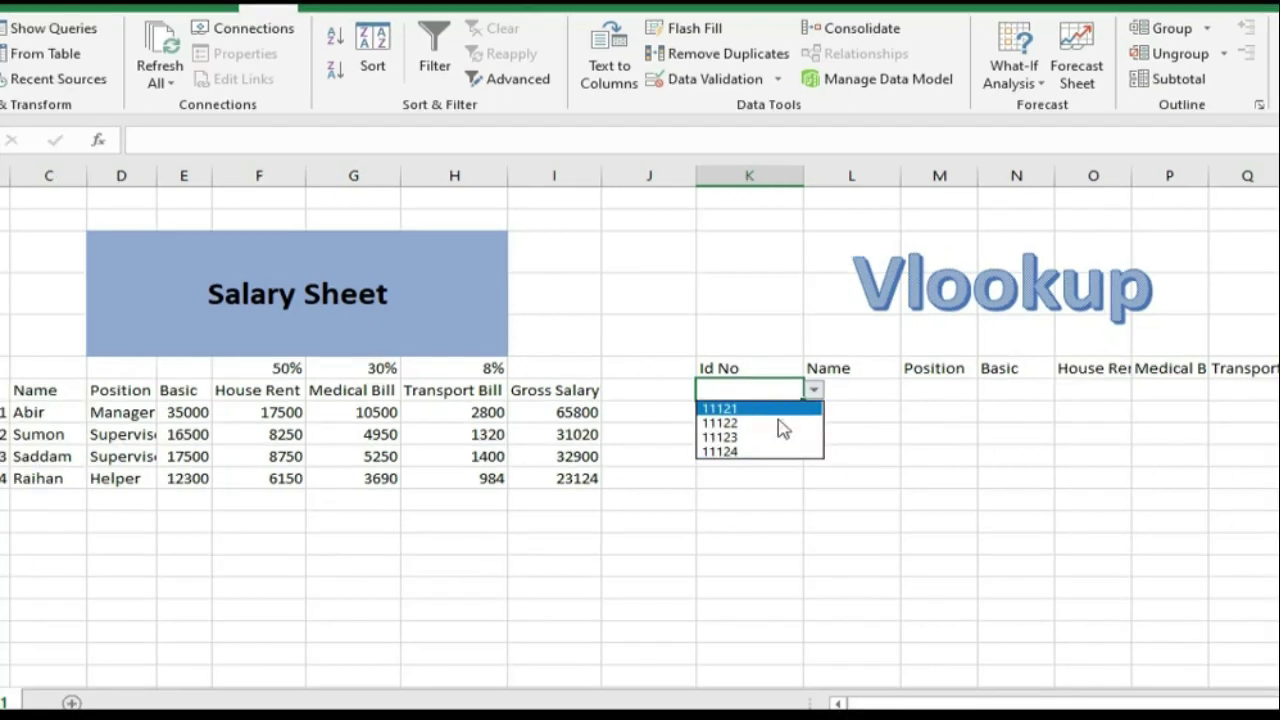
Step: Choose Id 11121 in K7 and start a =vloo formula in Name cell L7
left_click(759, 410)
left_click(909, 429)
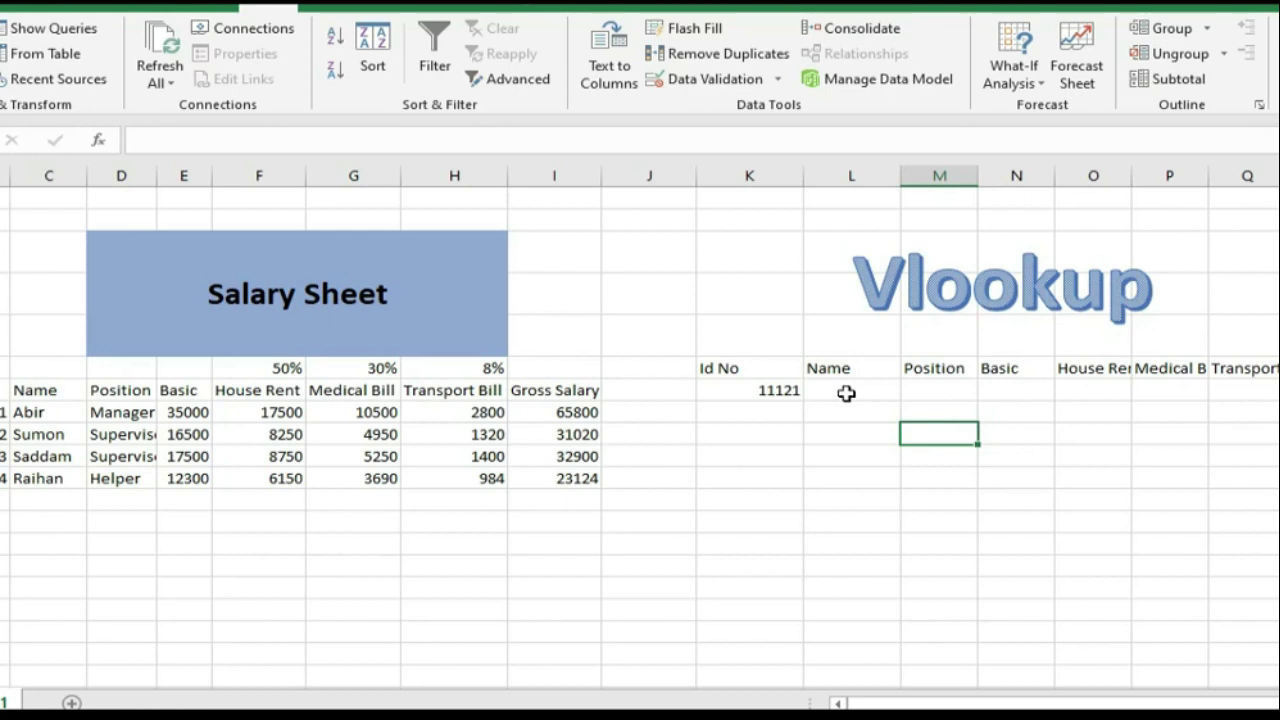
left_click(846, 393)
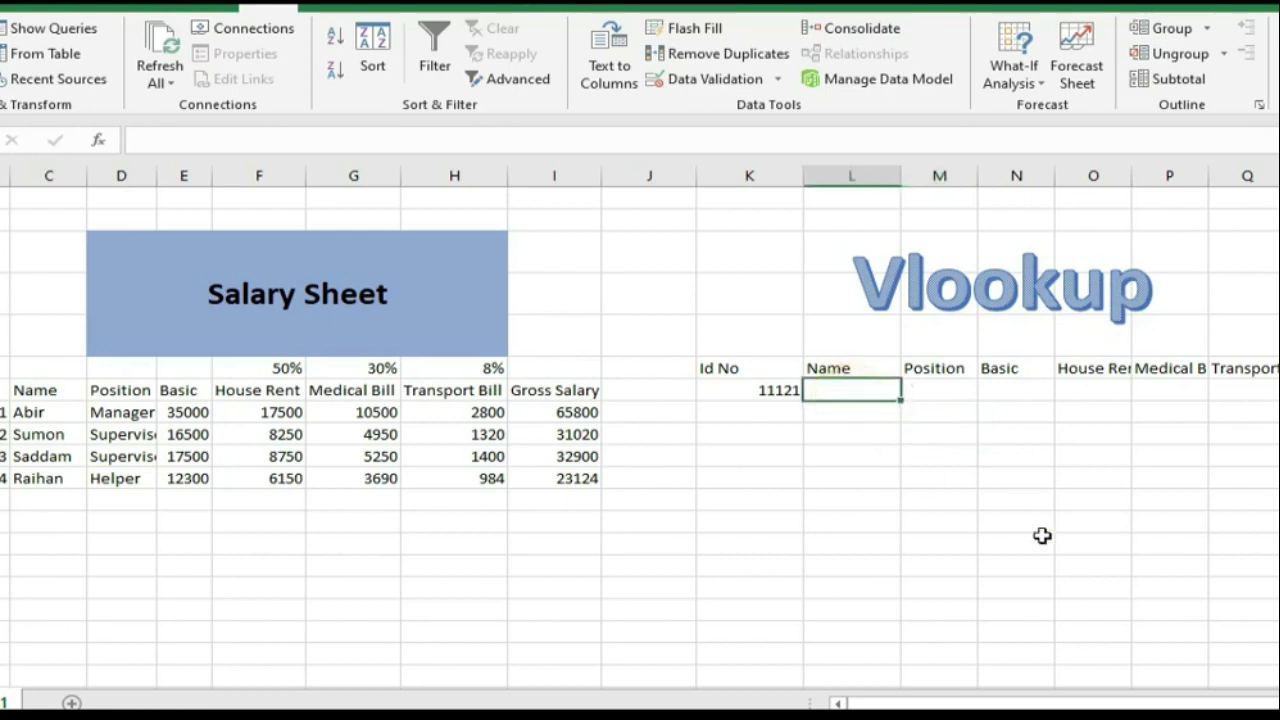
type("=vloo")
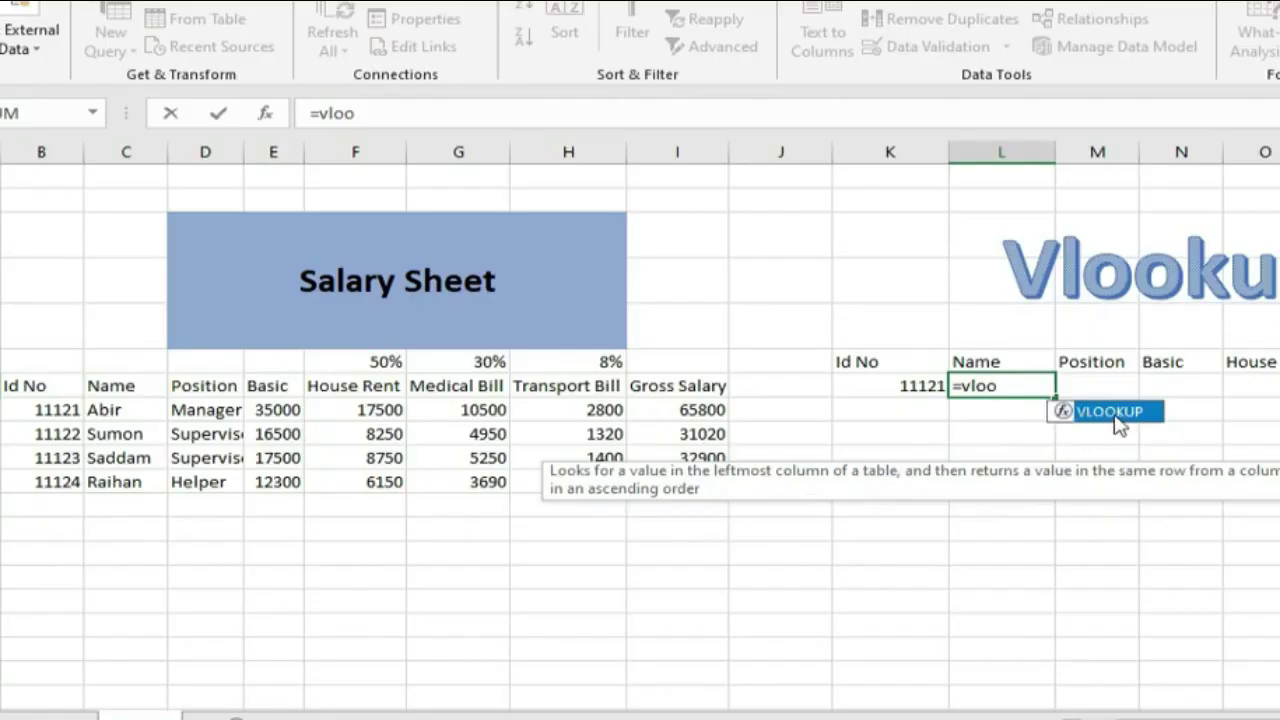
Step: Enter =VLOOKUP(K7,B8:I11,2,0) in L7 to return the employee name for Id 11121
left_click(1118, 423)
double_click(1118, 423)
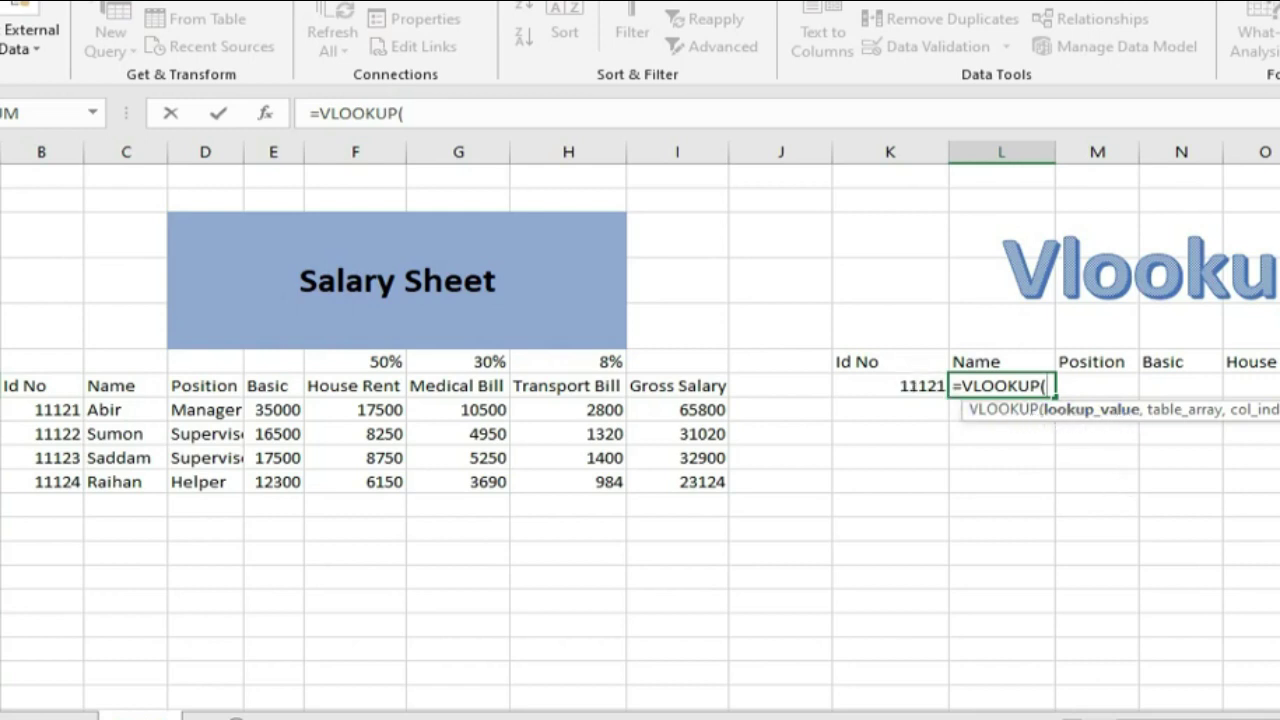
scroll(1076, 417, "down", 1)
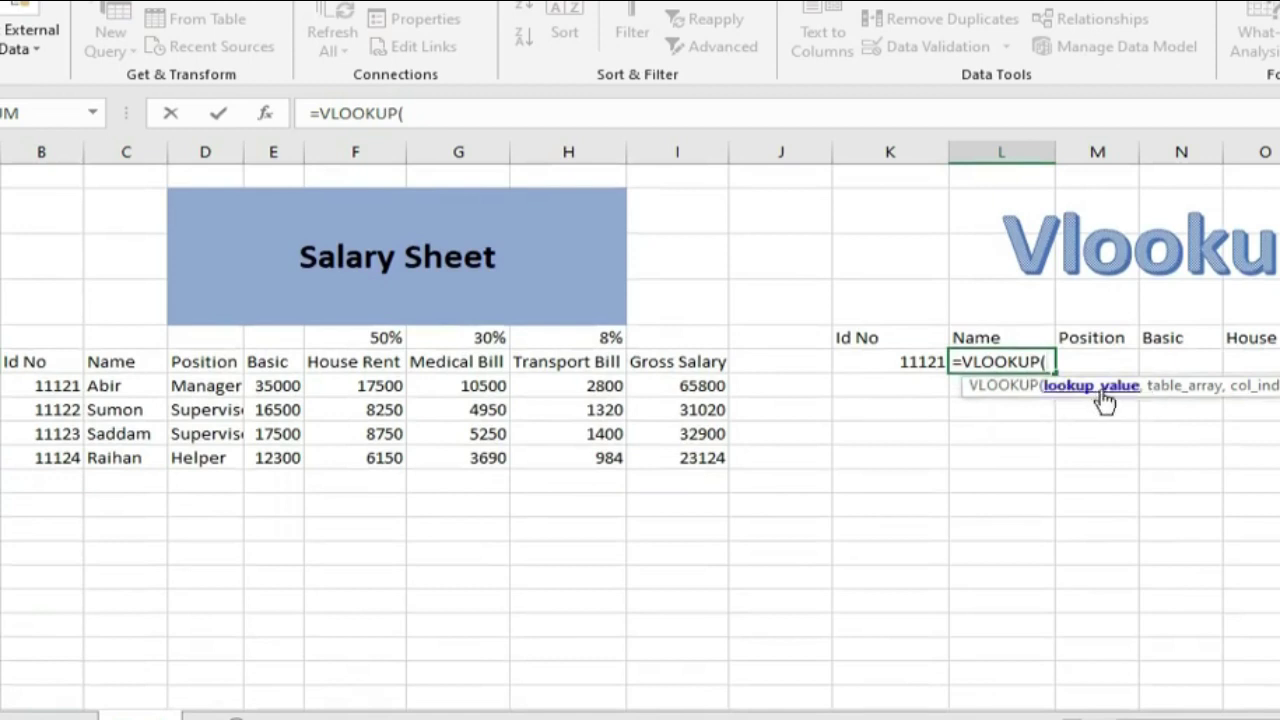
left_click(868, 363)
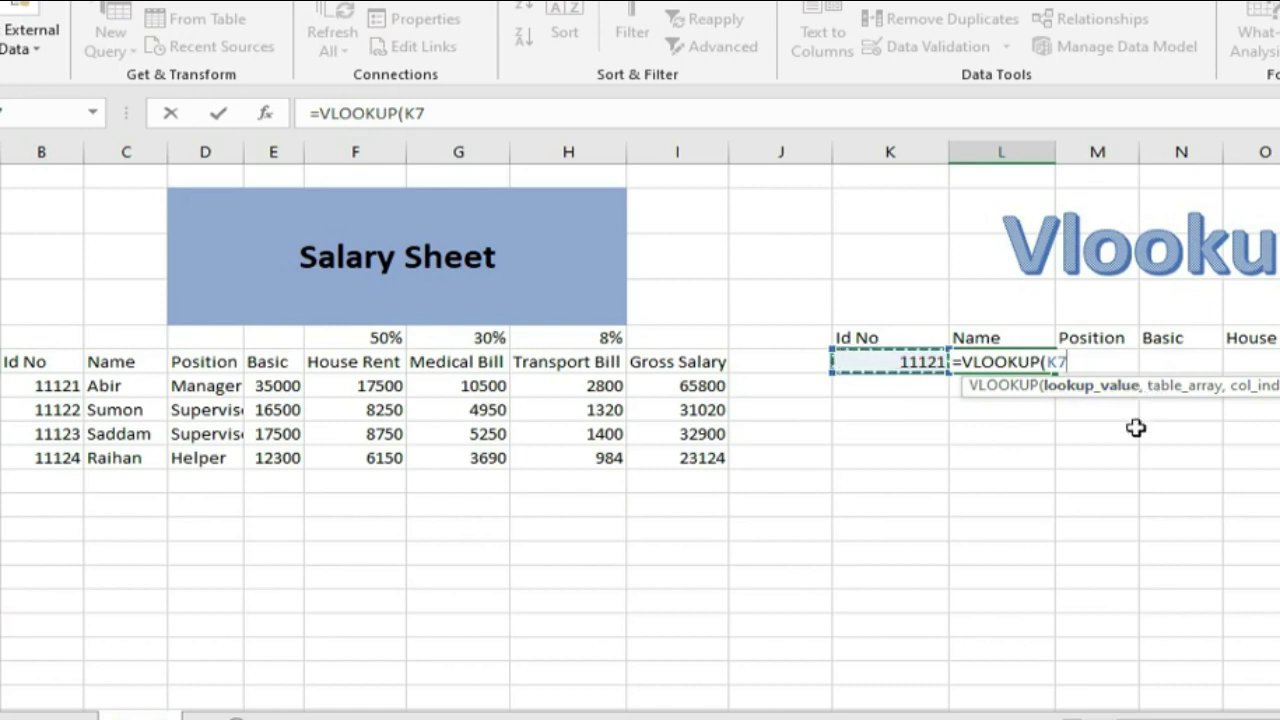
type(",")
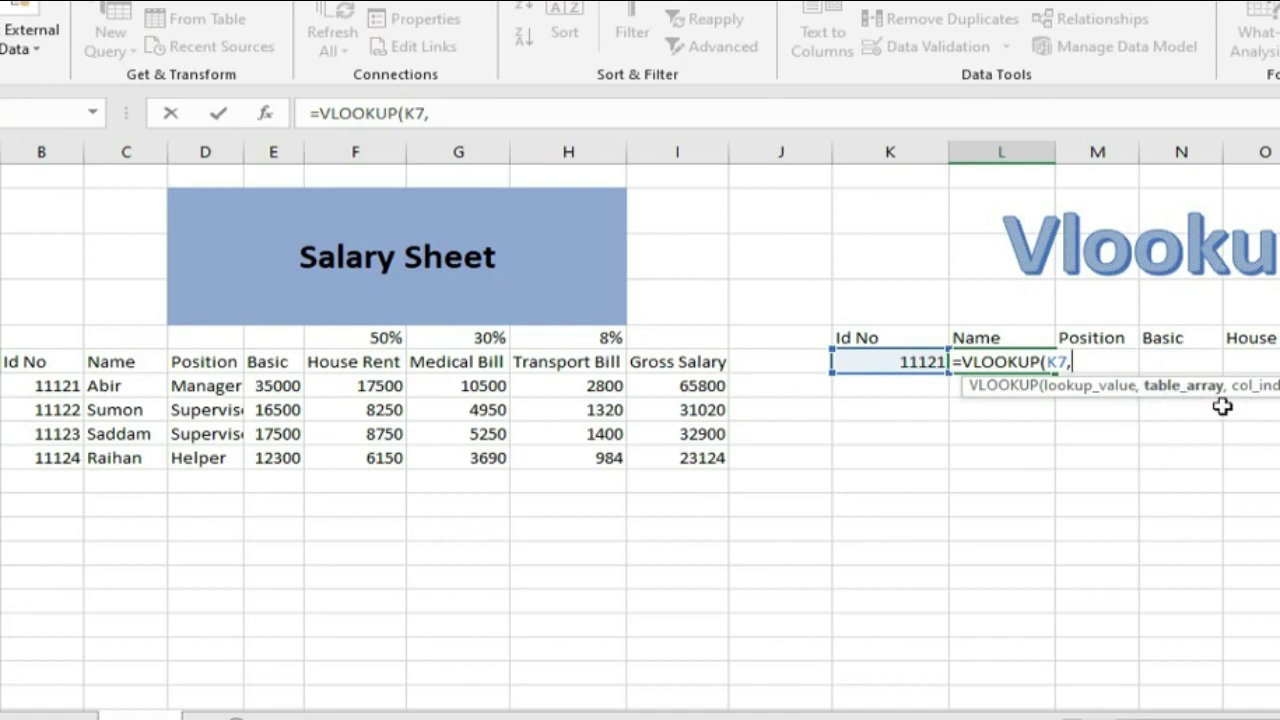
mouse_move(45, 386)
left_mouse_down()
mouse_move(168, 420)
mouse_move(735, 458)
left_mouse_up()
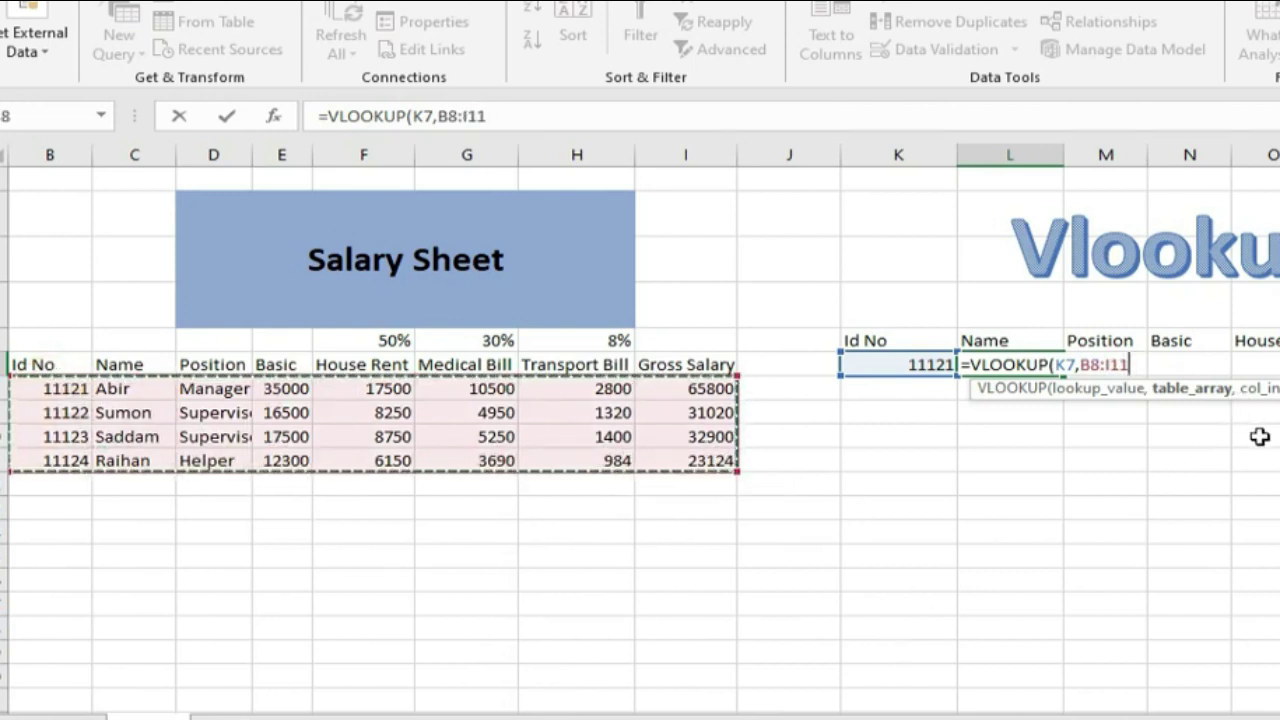
type(",")
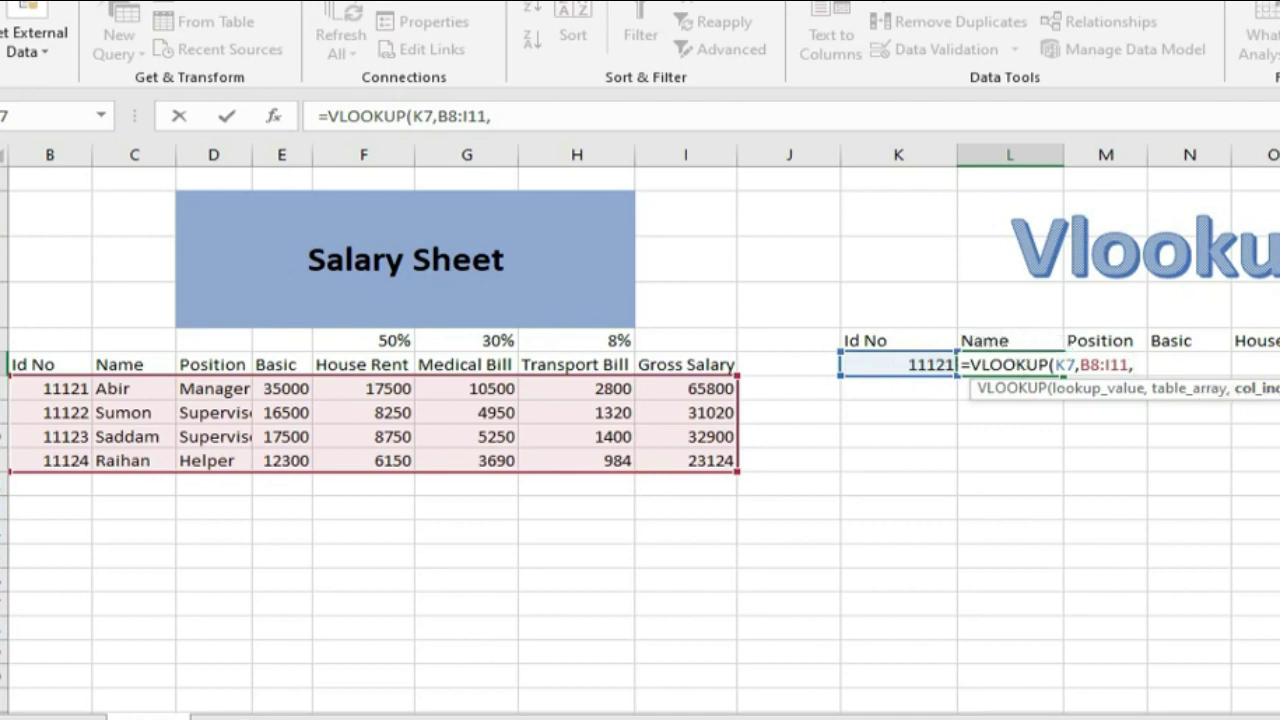
left_click(1146, 366)
type(",0")
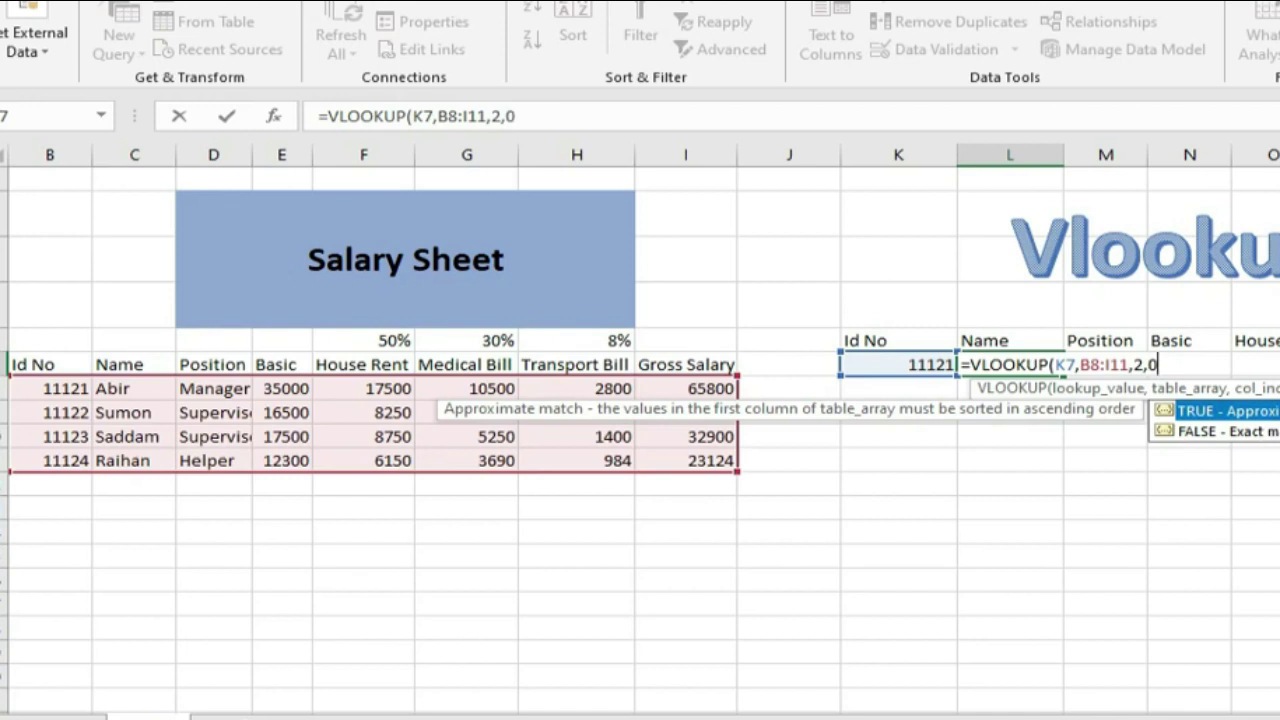
type(")")
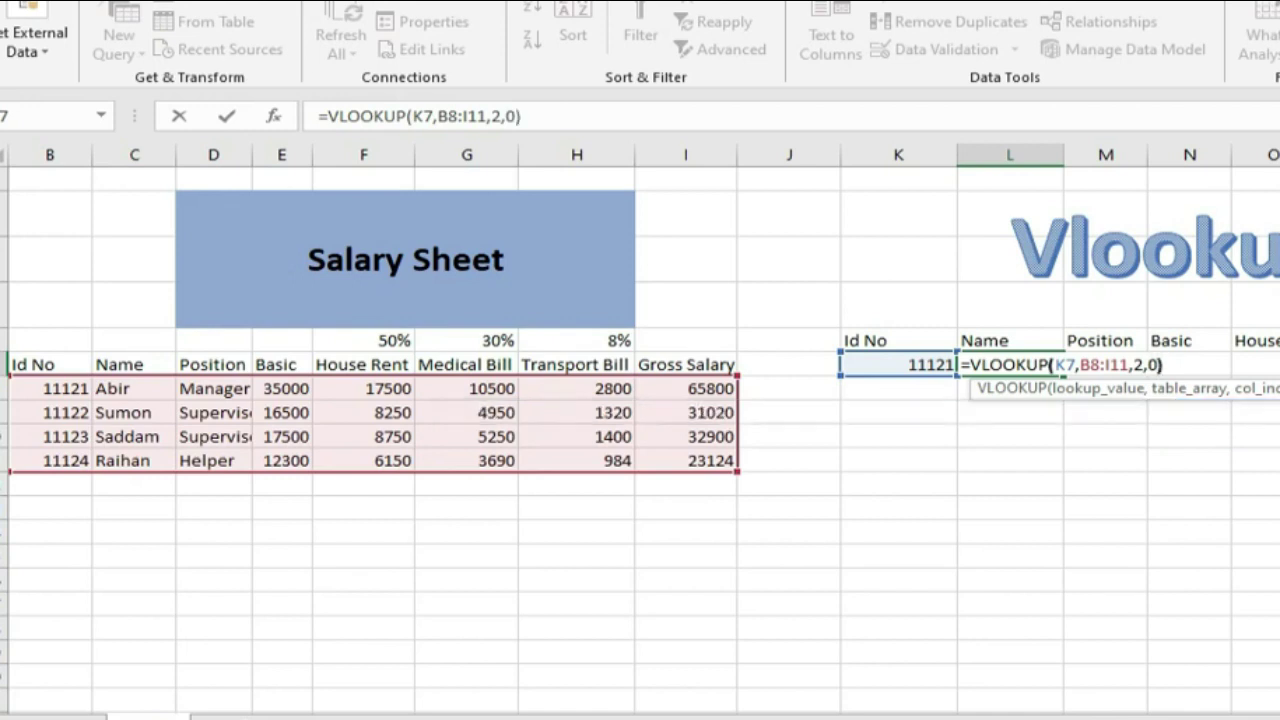
key("Return")
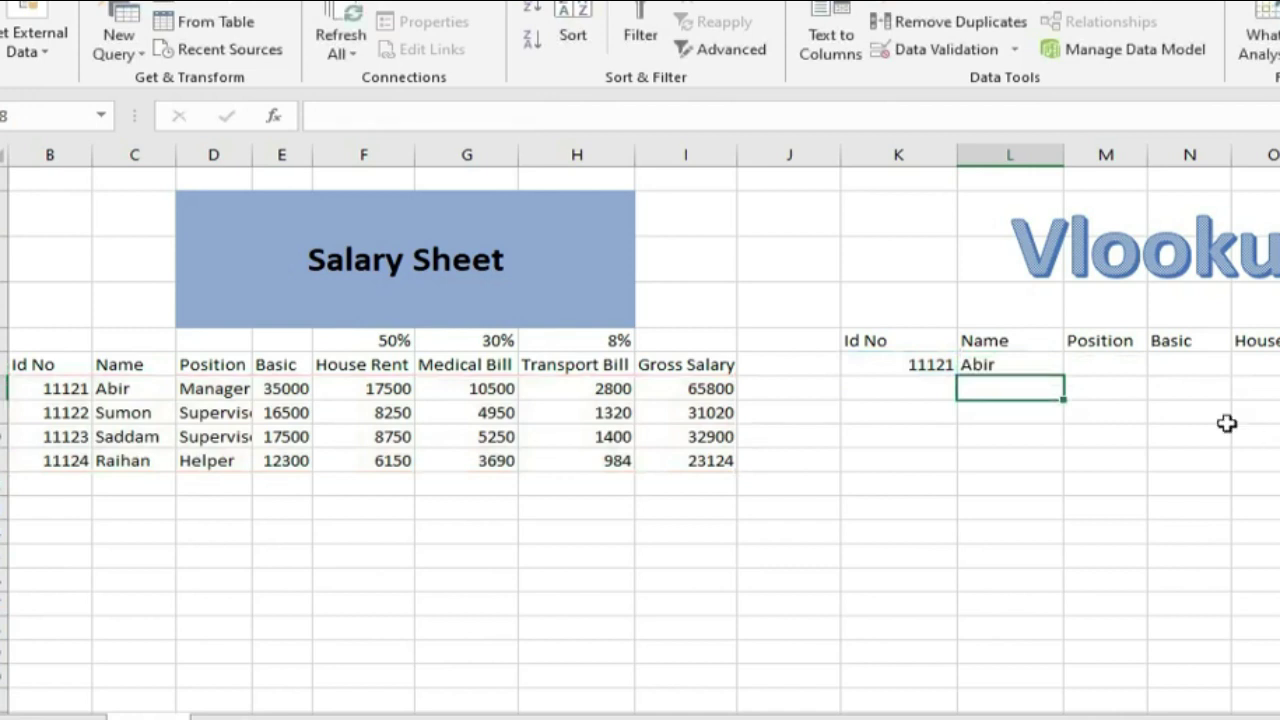
Step: Check the Name lookup formula, then pick Id 11122 from K7's dropdown as a first test
left_click(1006, 366)
left_click(903, 366)
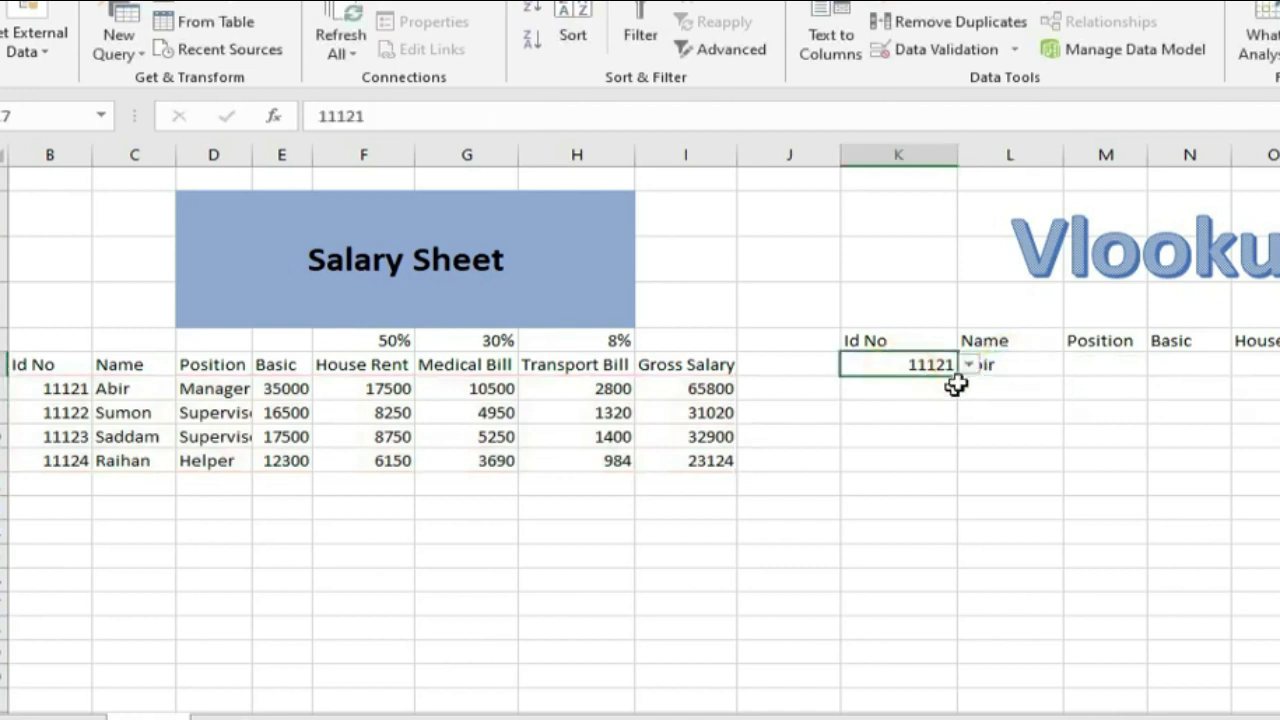
left_click(969, 365)
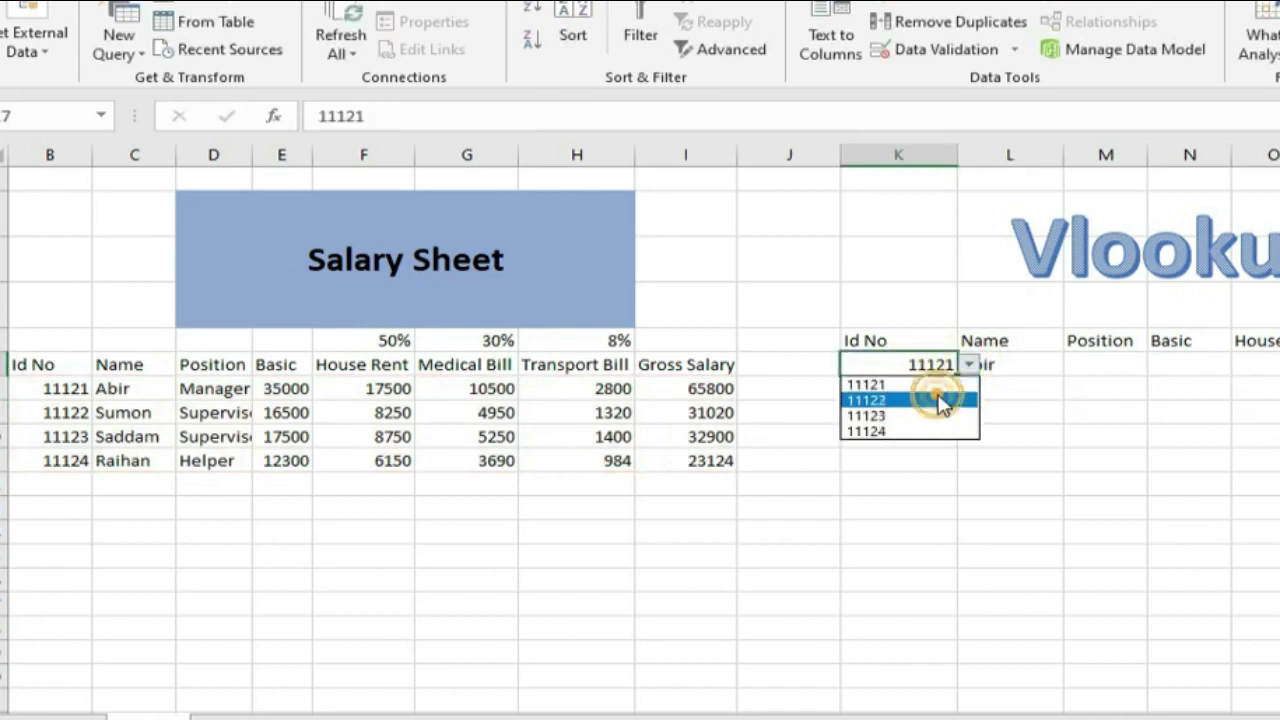
left_click(940, 400)
left_click(997, 410)
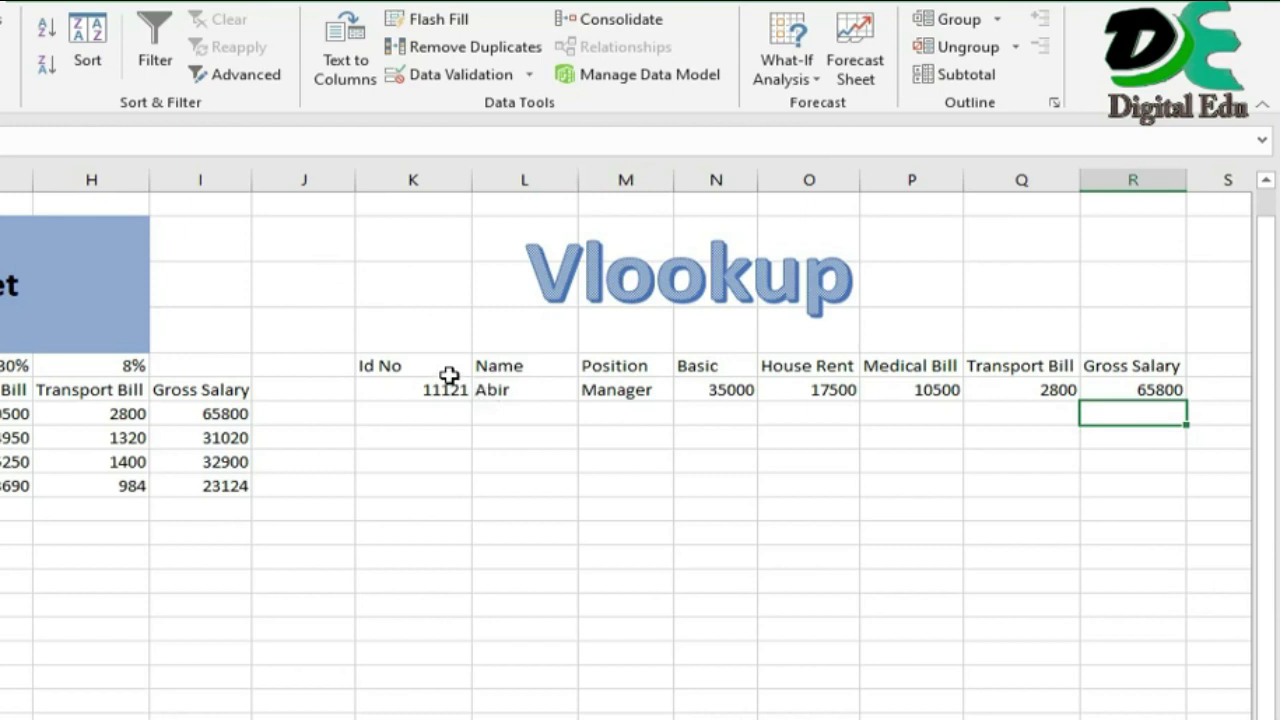
Step: Cycle K7 through Ids 11122, 11123 and 11124, ending on Helper with 23124 gross salary
left_click(452, 390)
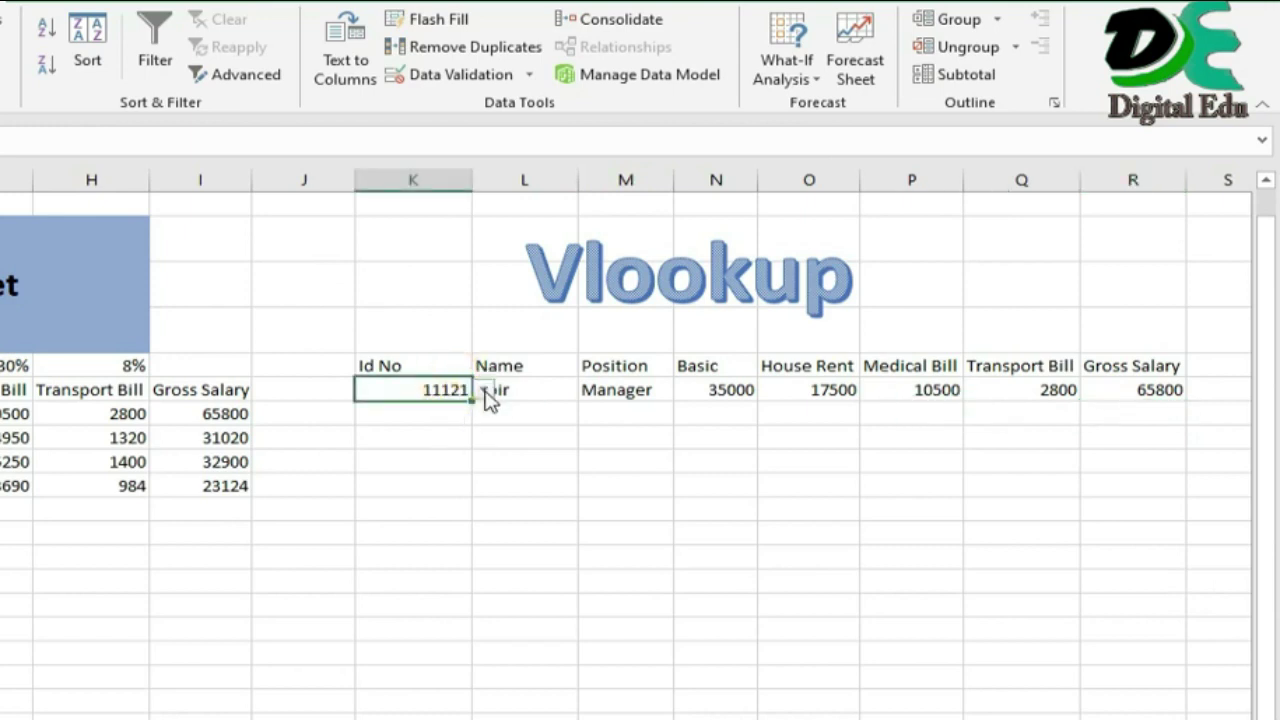
left_click(484, 390)
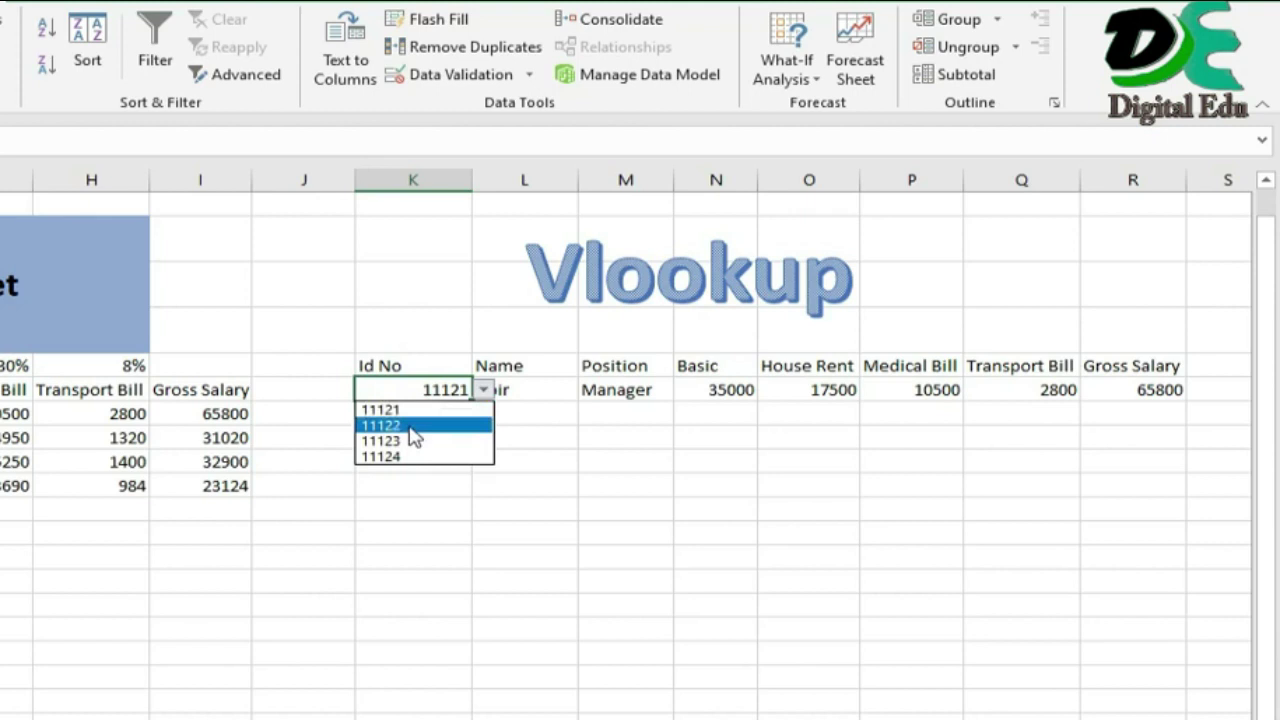
left_click(412, 426)
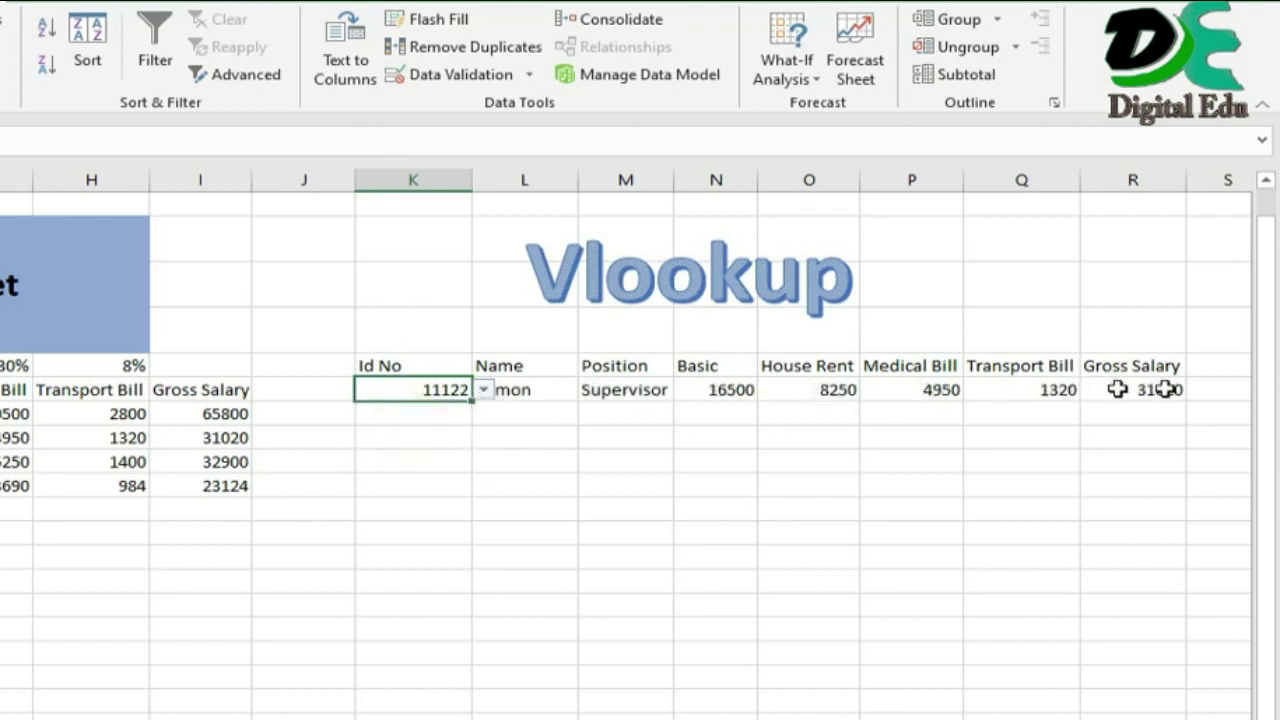
left_click(483, 391)
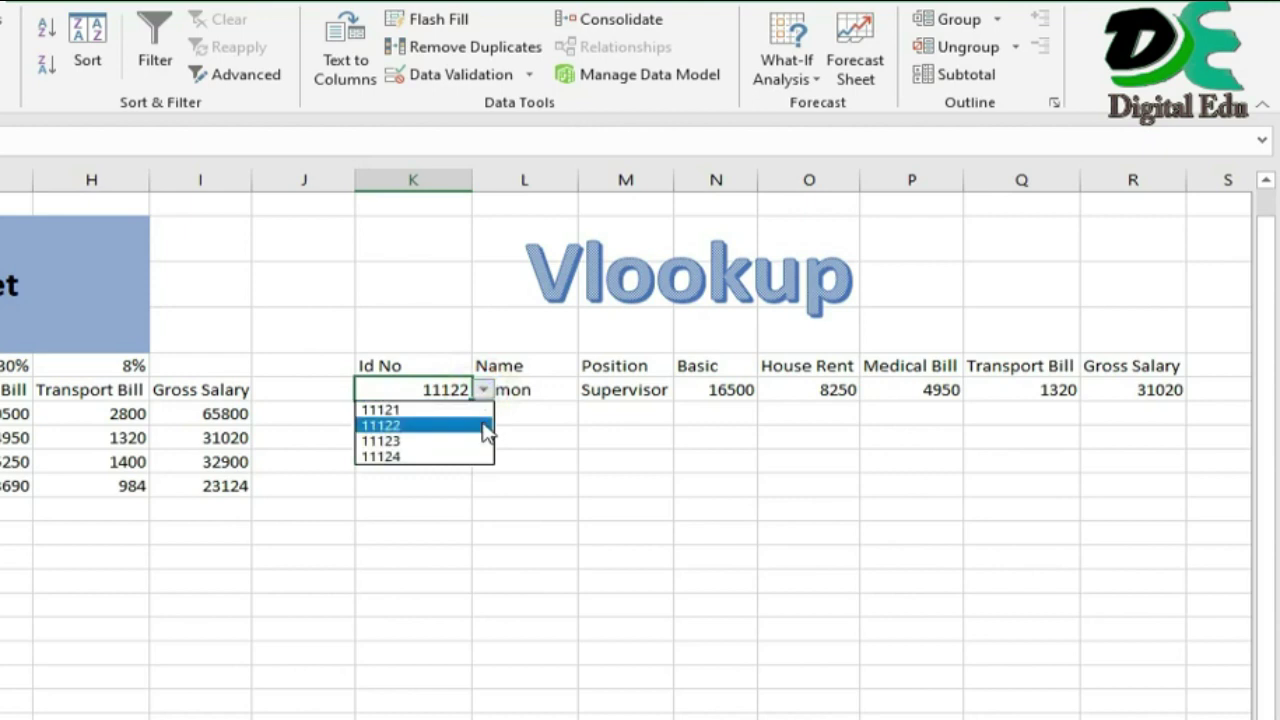
left_click(478, 441)
left_click(480, 391)
left_click(449, 452)
left_click(783, 460)
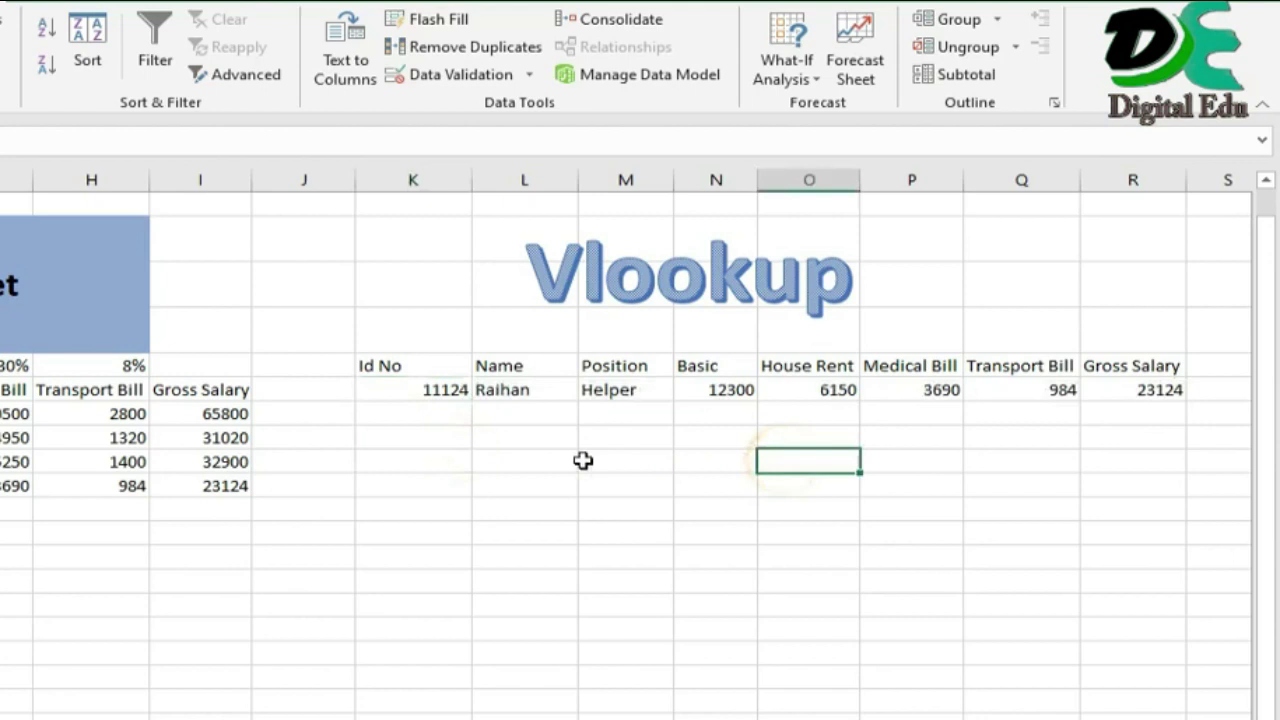
left_click(1062, 452)
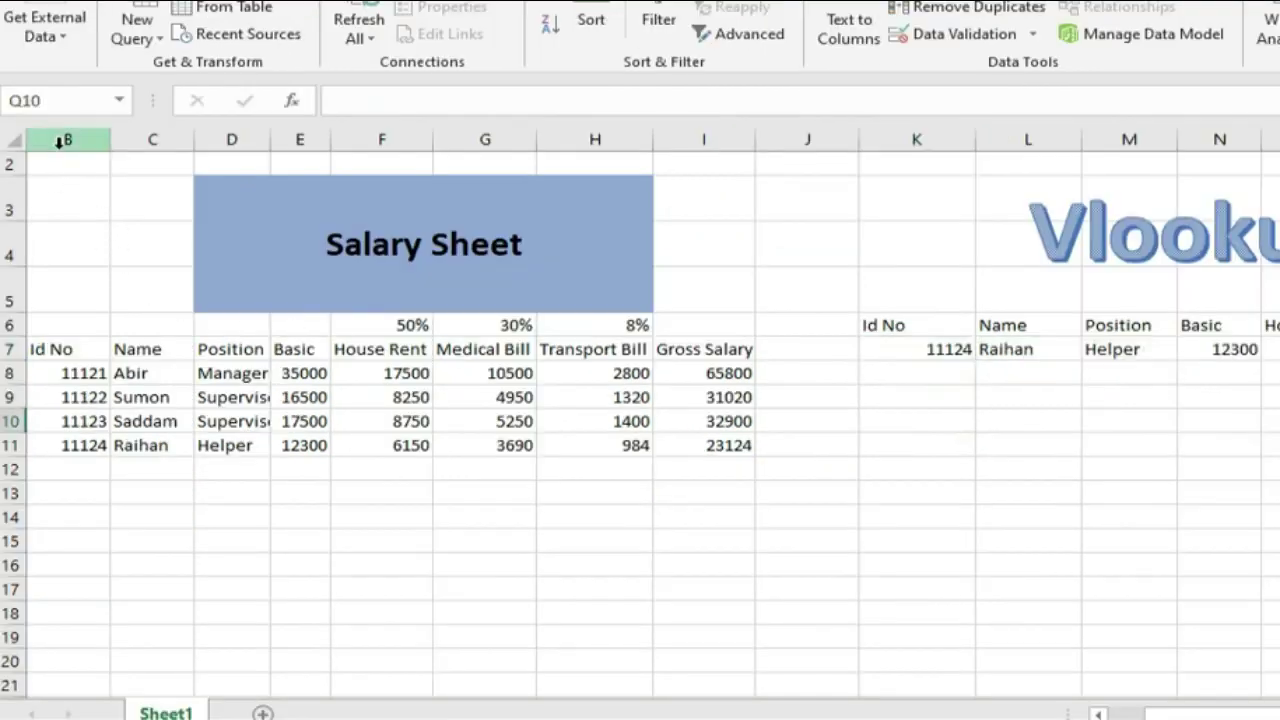
Step: Hide columns B through I so only the Vlookup table for Id 11124 remains visible
left_click_drag(57, 140, 730, 138)
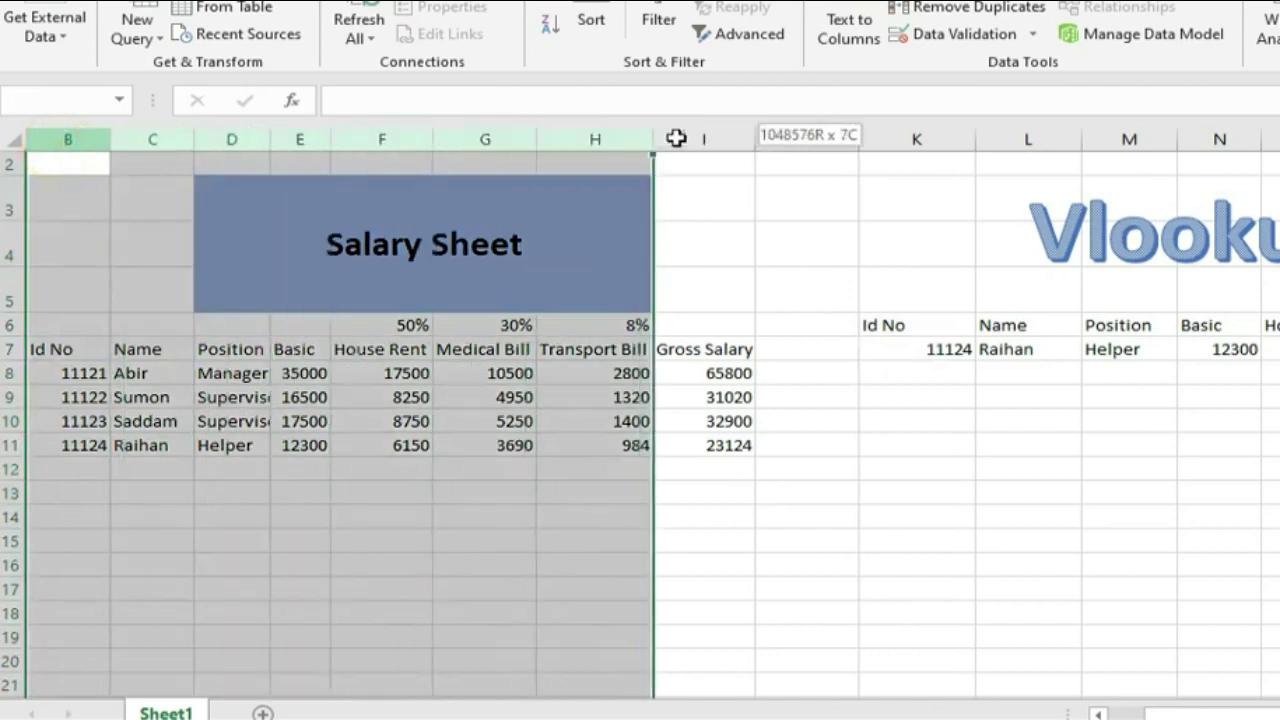
right_click(515, 141)
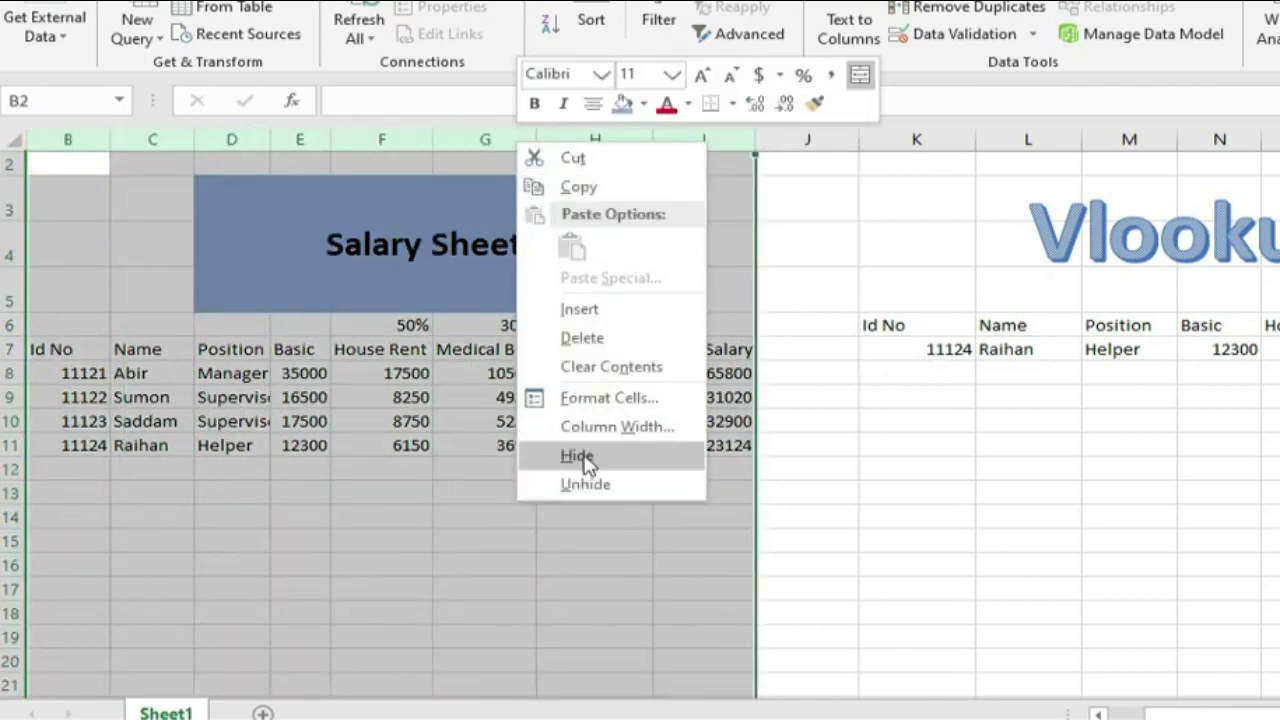
left_click(585, 458)
left_click(640, 465)
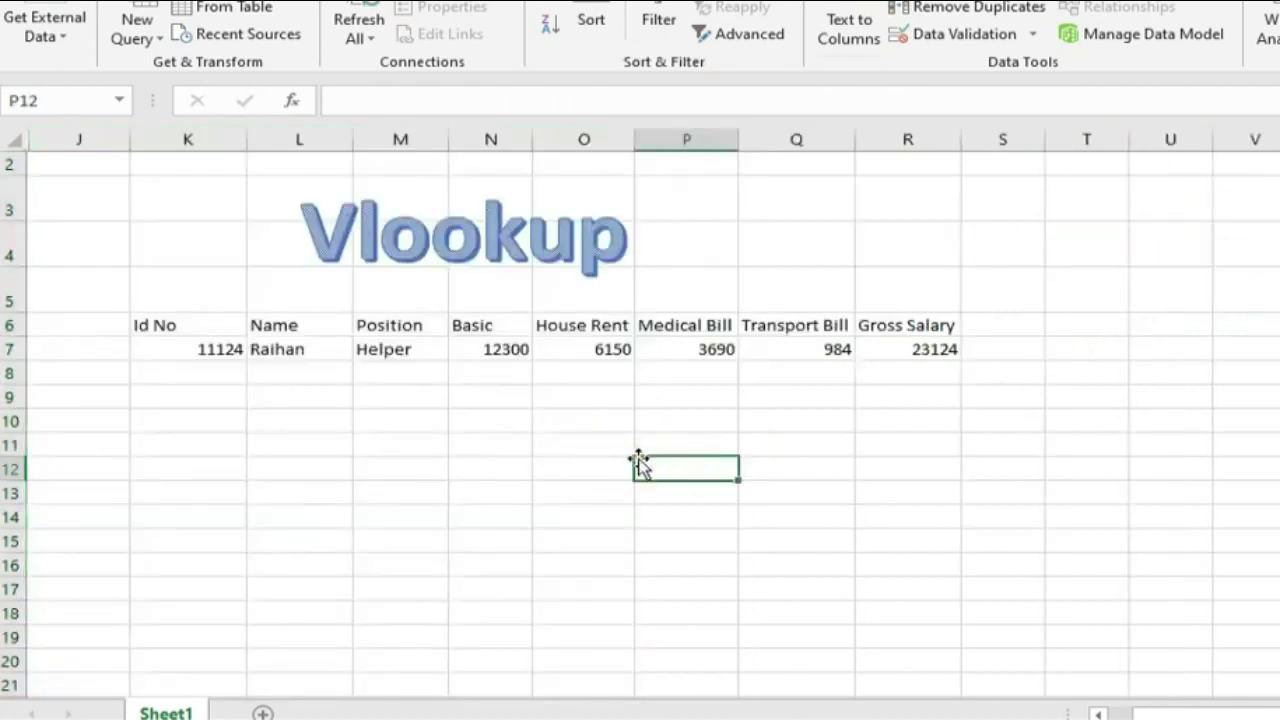
left_click(312, 422)
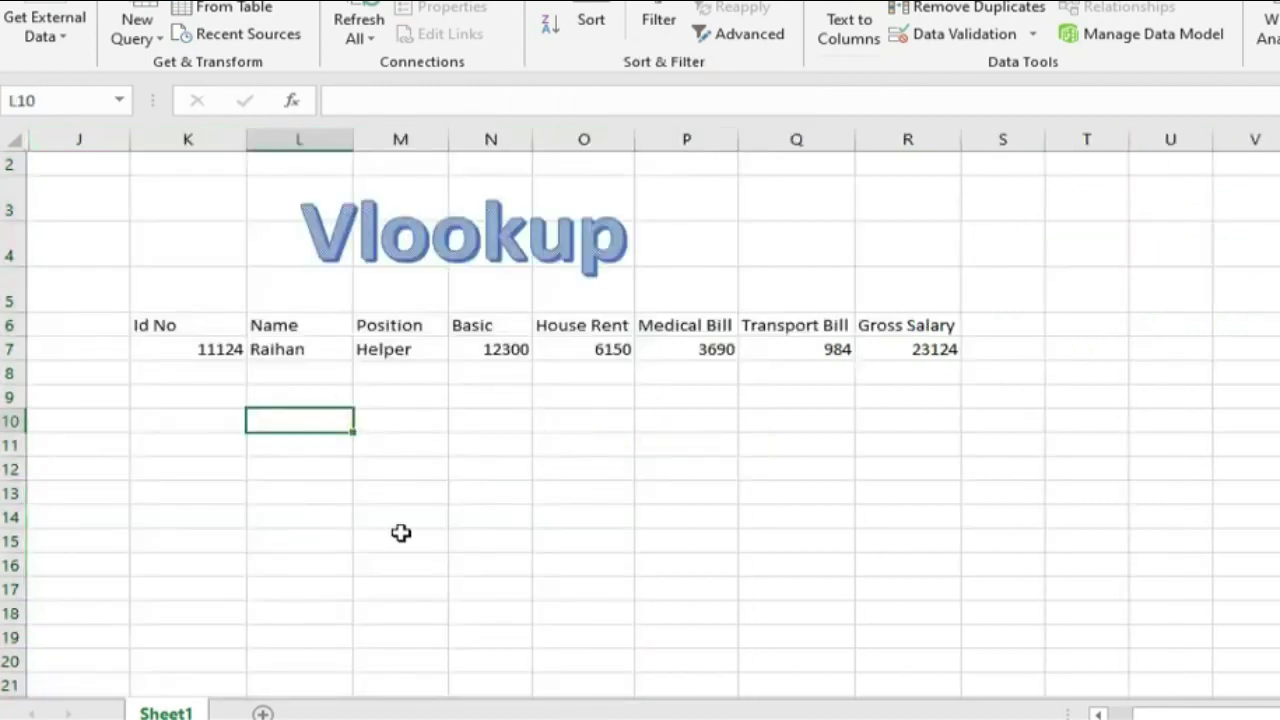